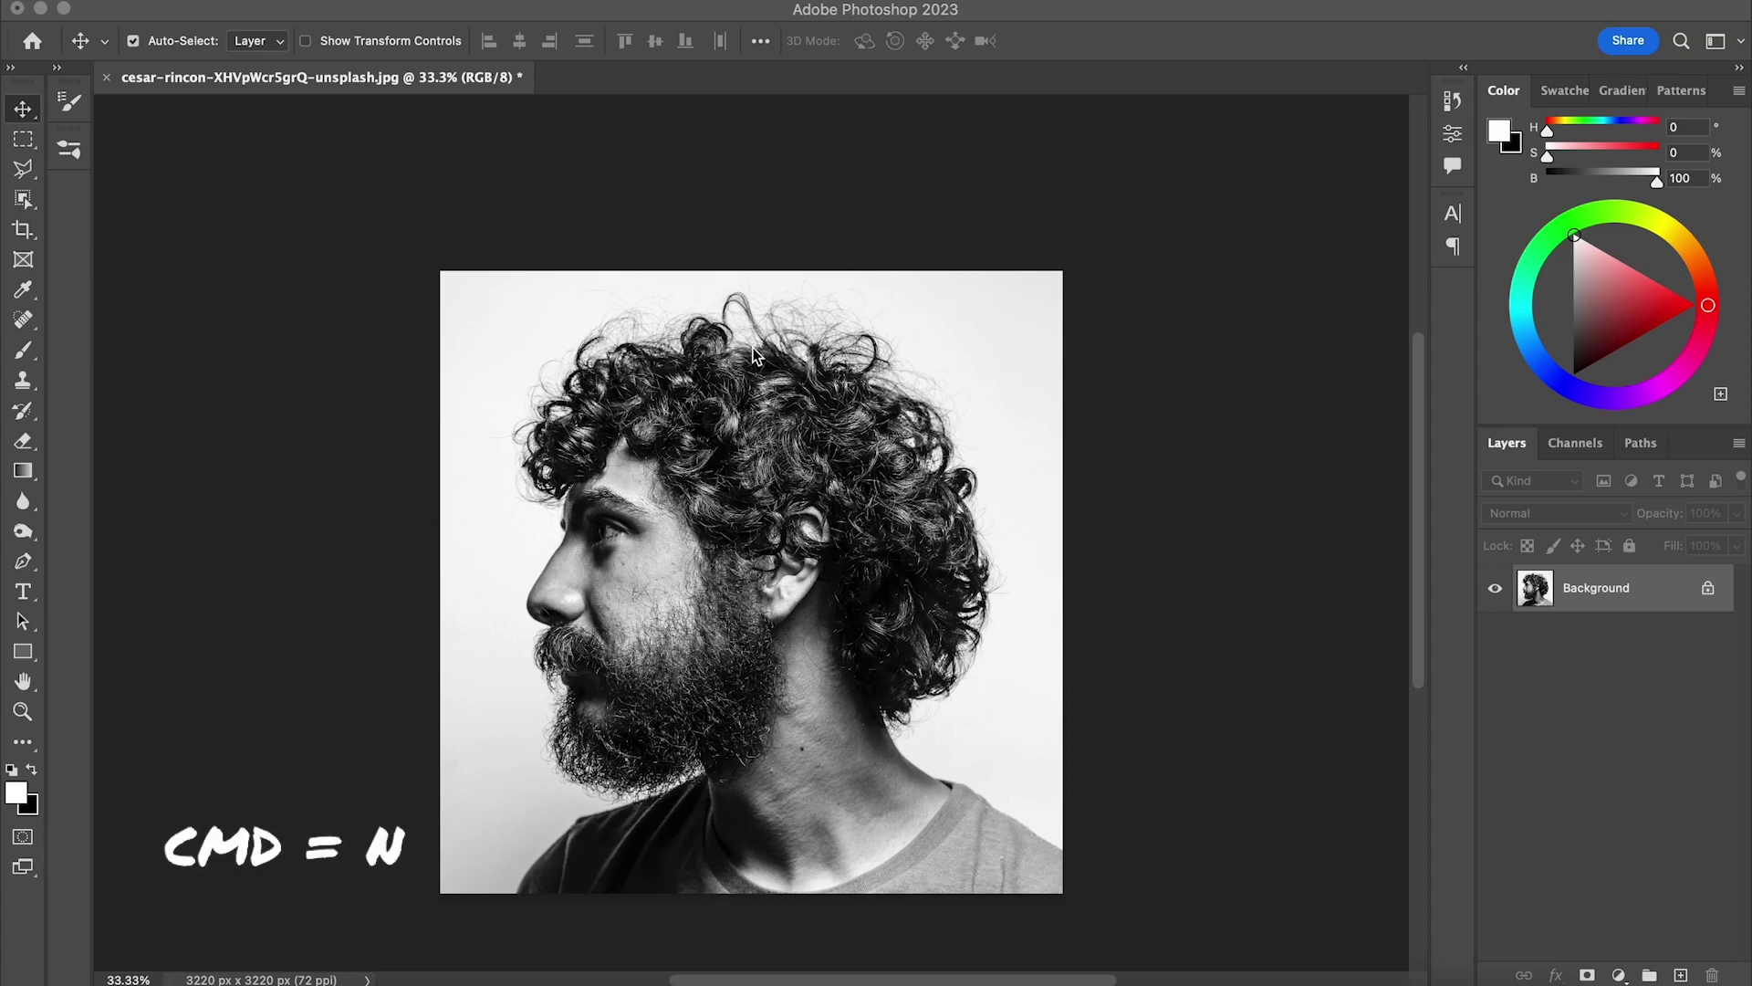
Create a new white 4000 × 5000 px, 300 ppi document, Untitled-1, from the custom preset.
left_click(797, 272)
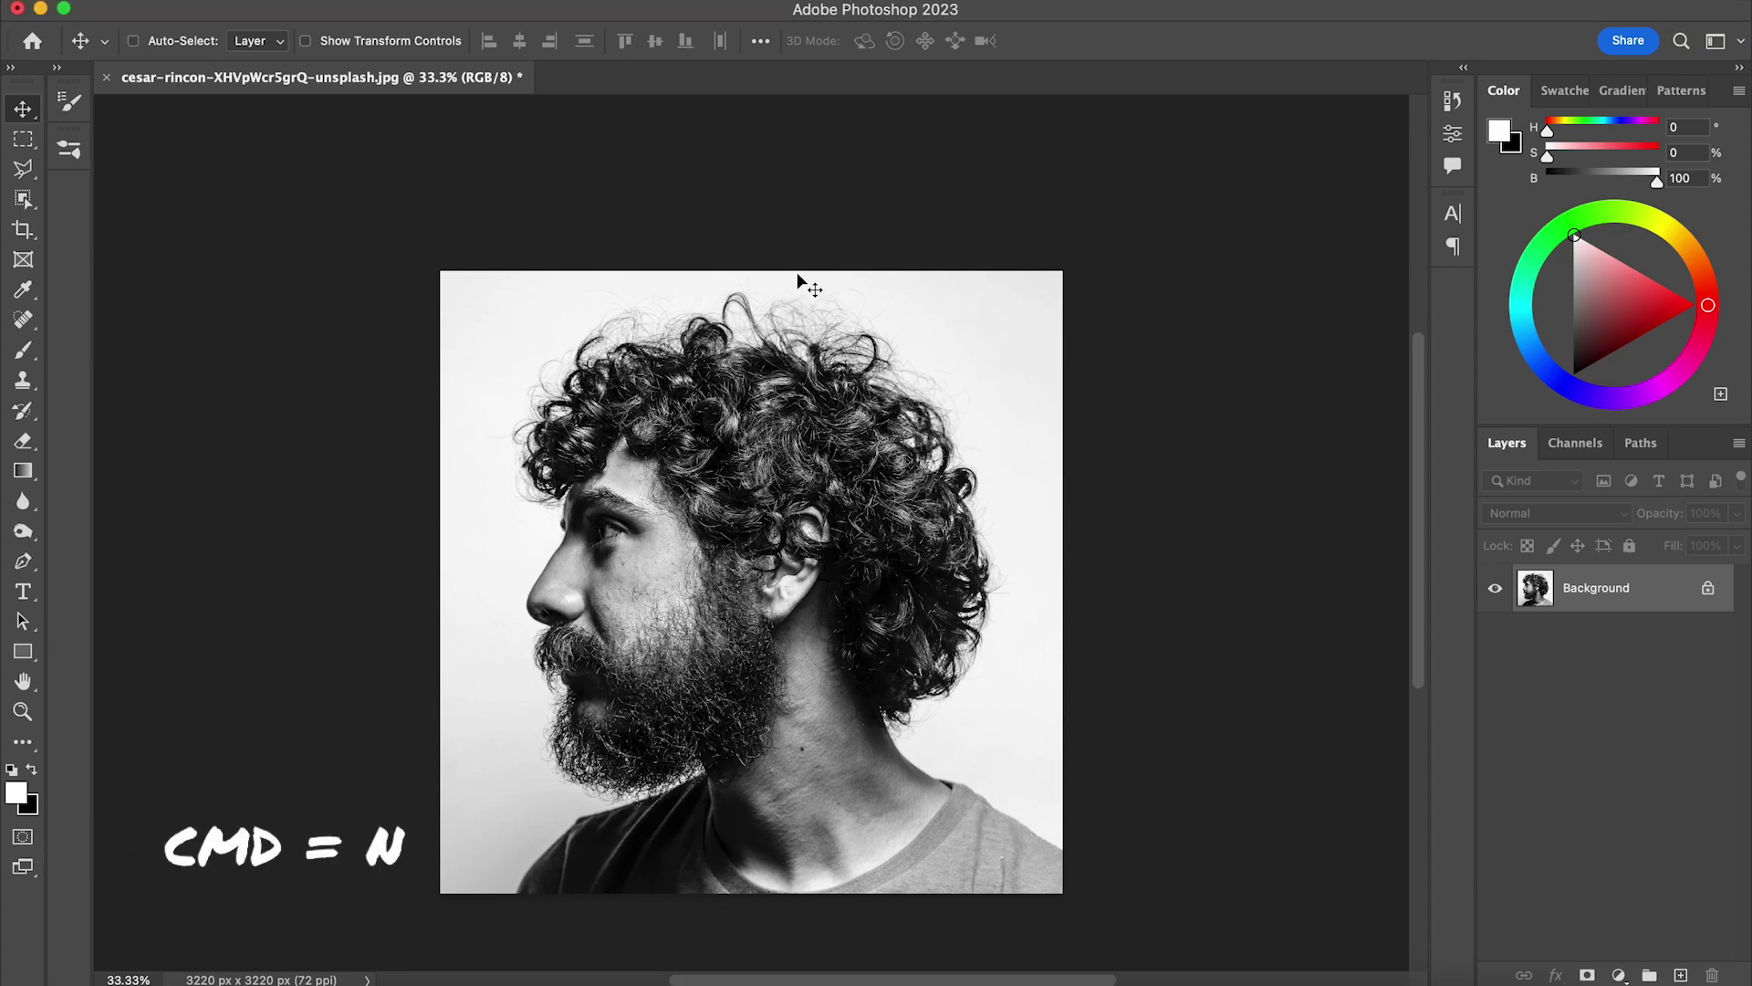
key("super+n")
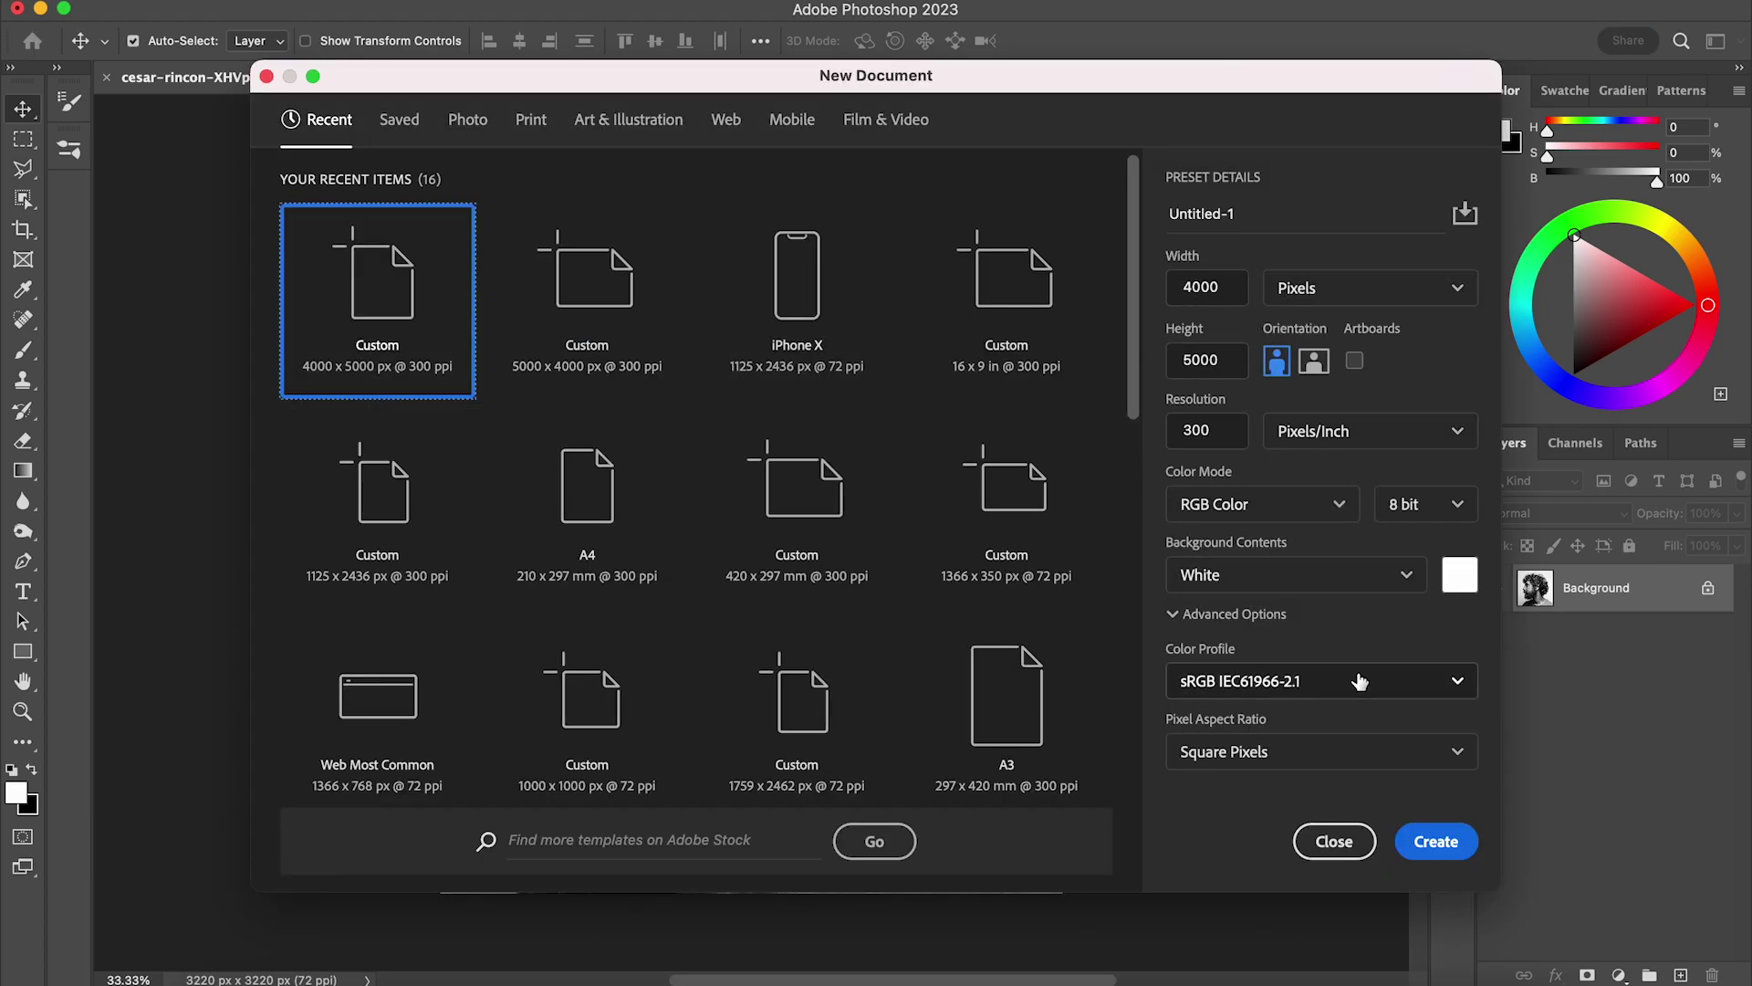
left_click(1435, 840)
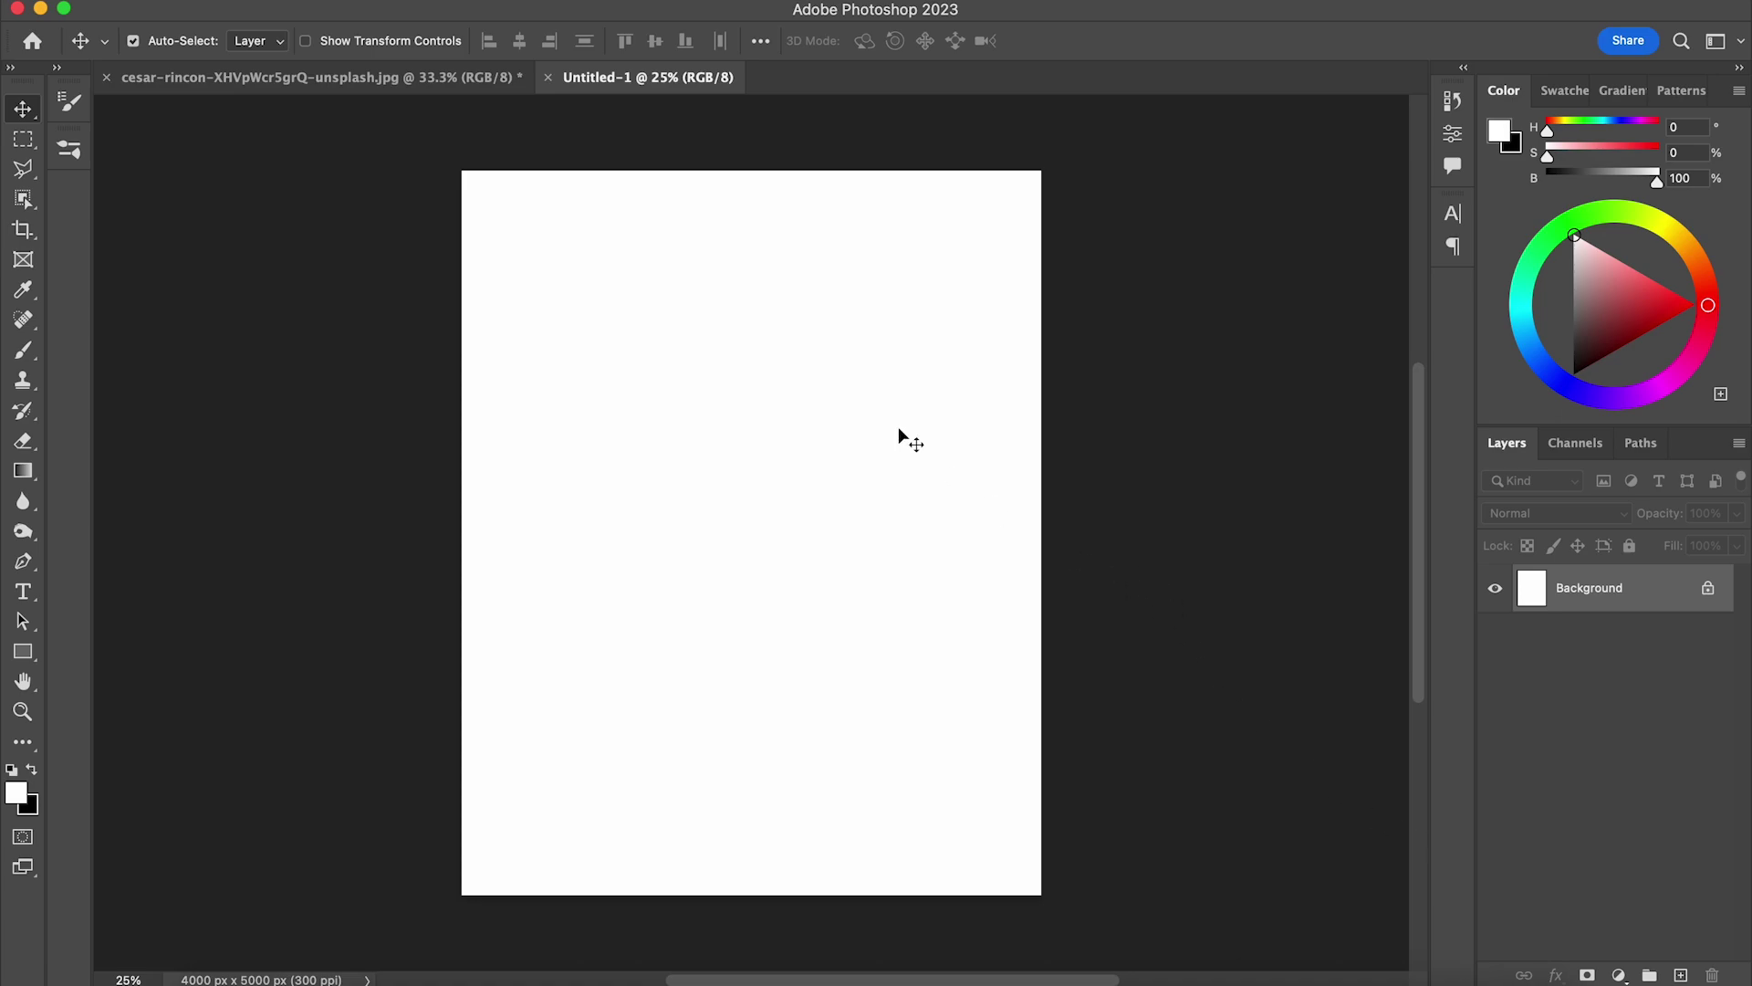
Drag the portrait into Untitled-1 and scale it to about 156% to fill the canvas.
left_click(328, 78)
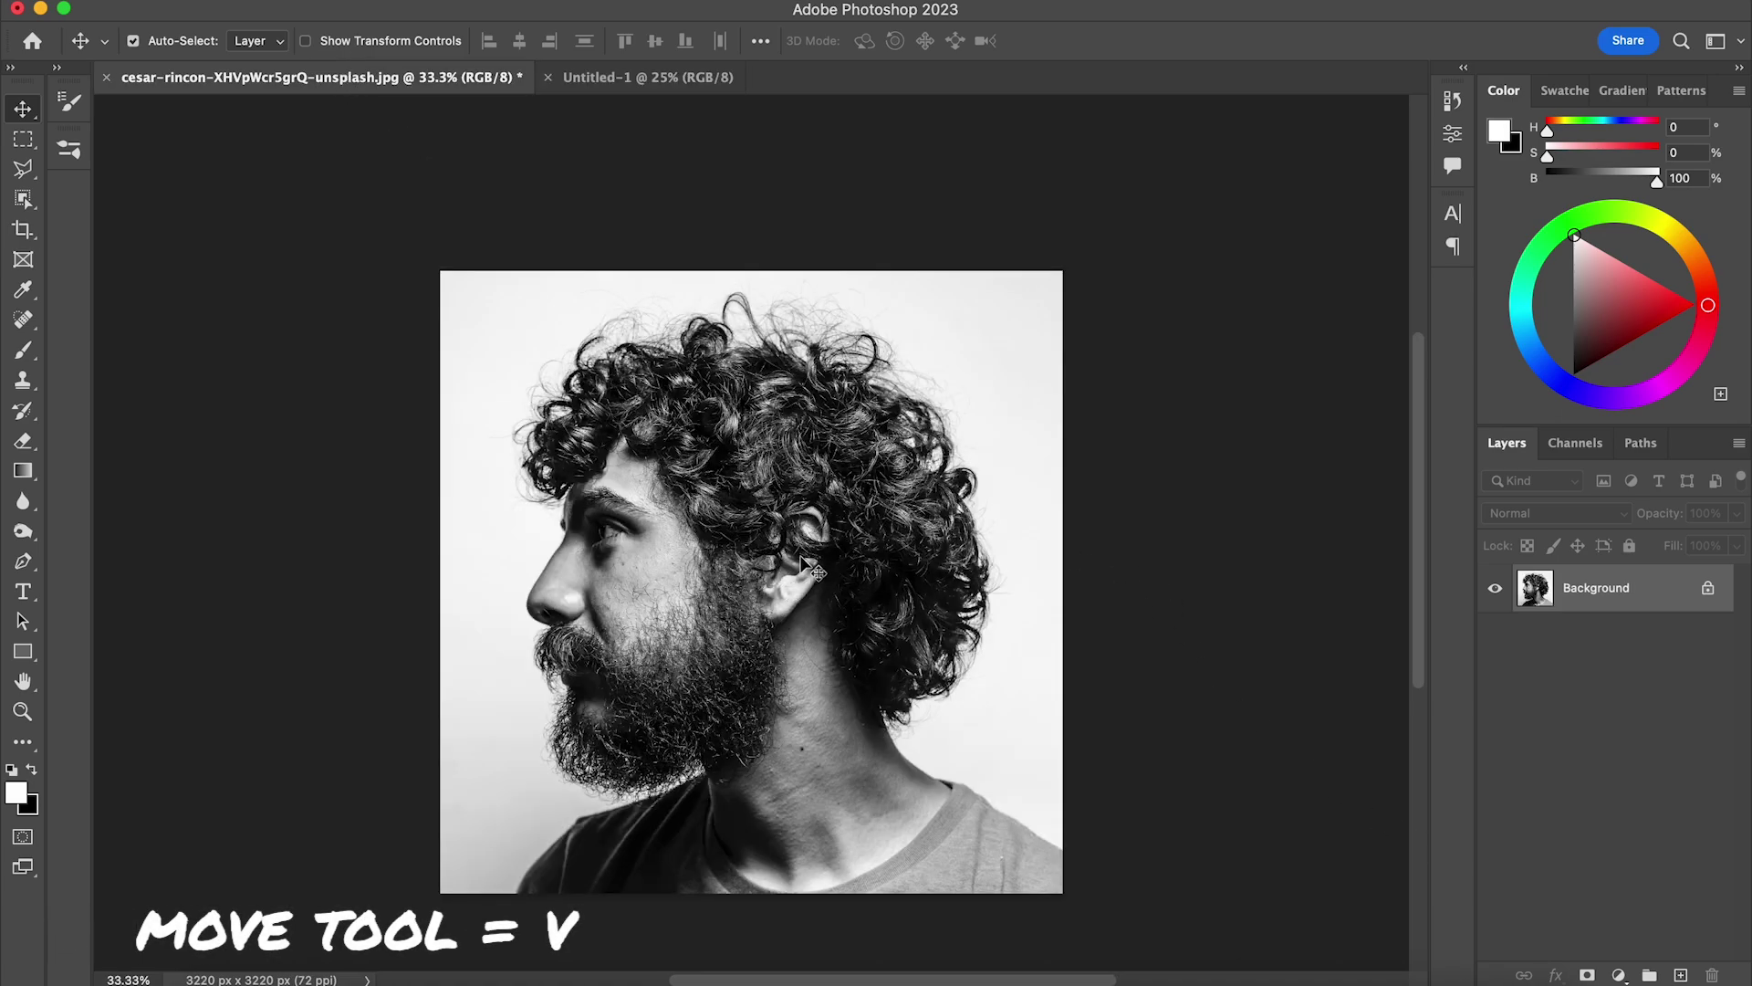
left_click_drag(787, 573, 699, 479)
key("ctrl+t")
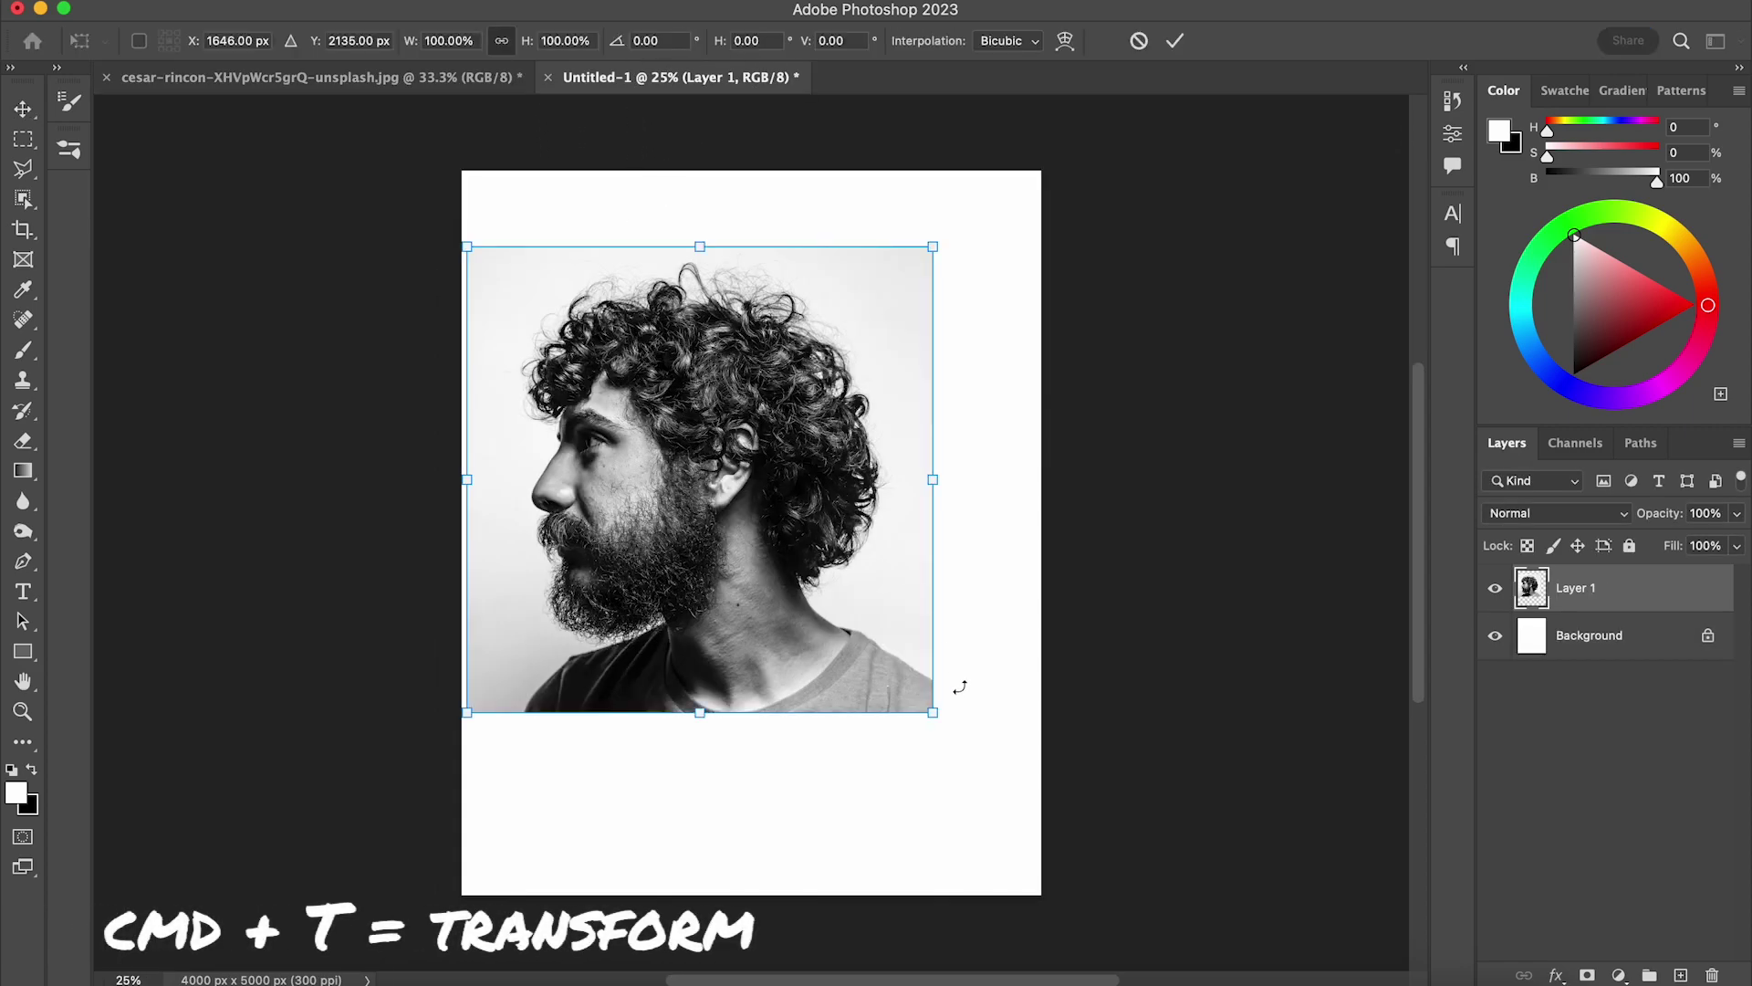
left_click_drag(933, 710, 1117, 896)
left_click_drag(794, 246, 794, 168)
left_click_drag(825, 377, 796, 375)
key("Return")
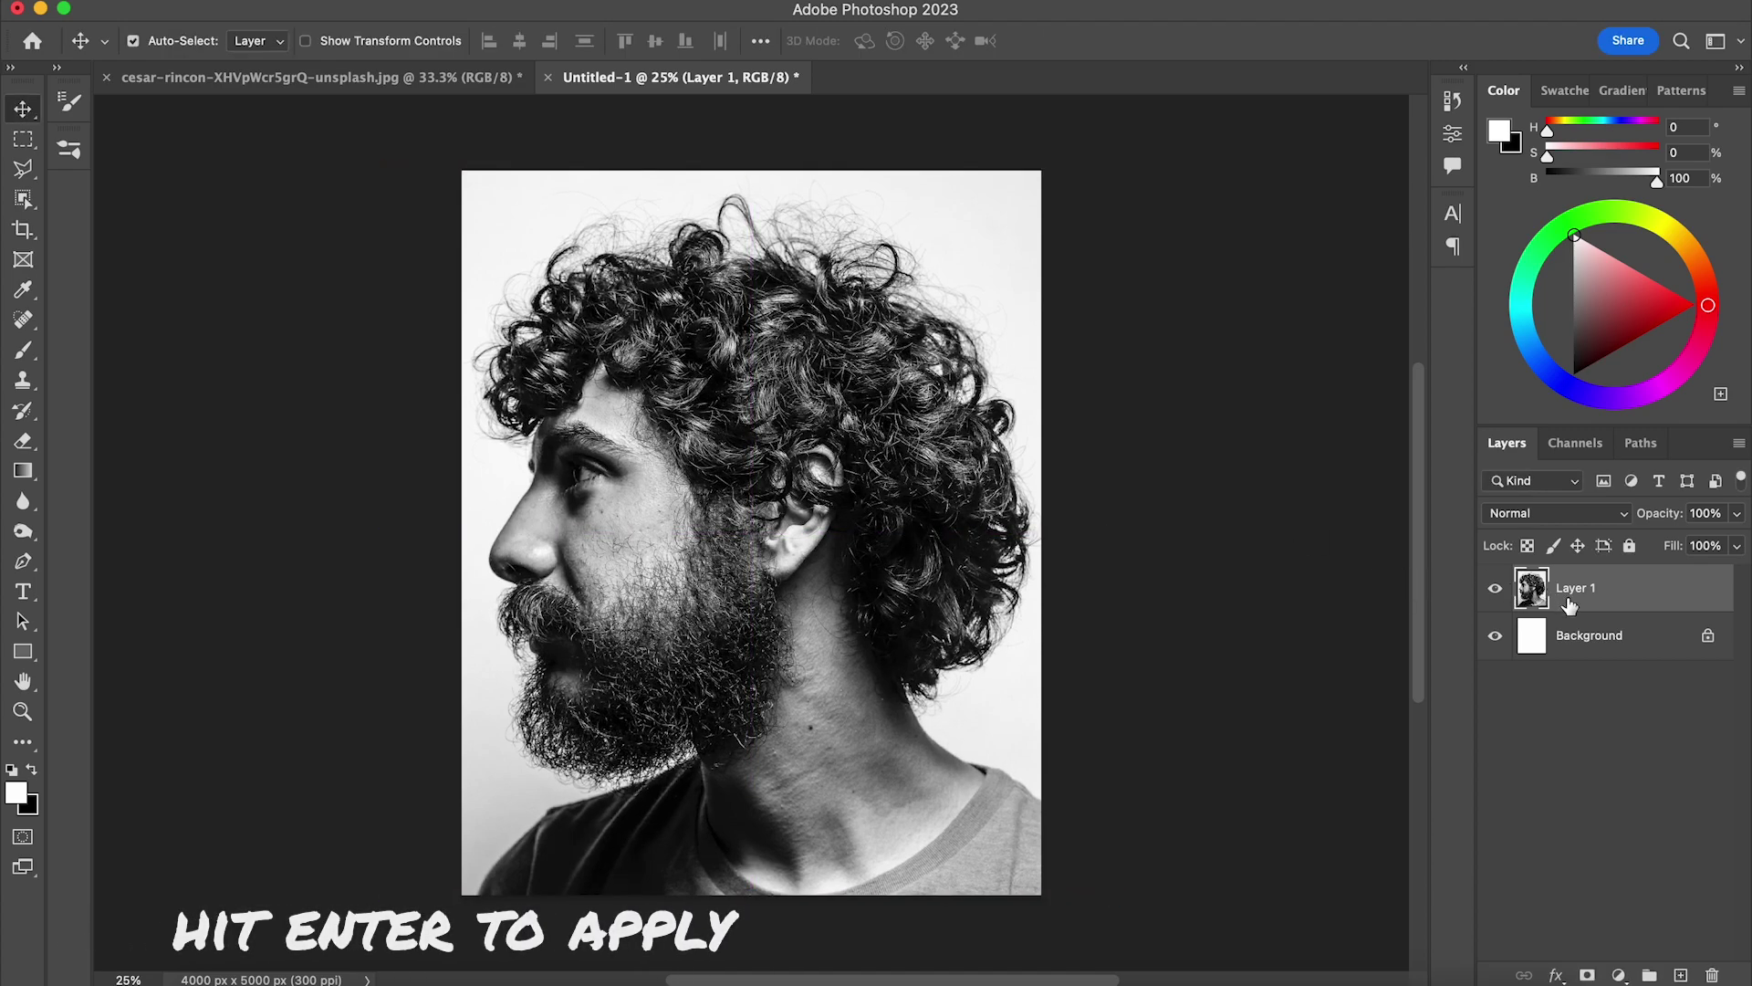
Duplicate the portrait layer and turn off the copy's green channel in Blending Options.
key("super+j")
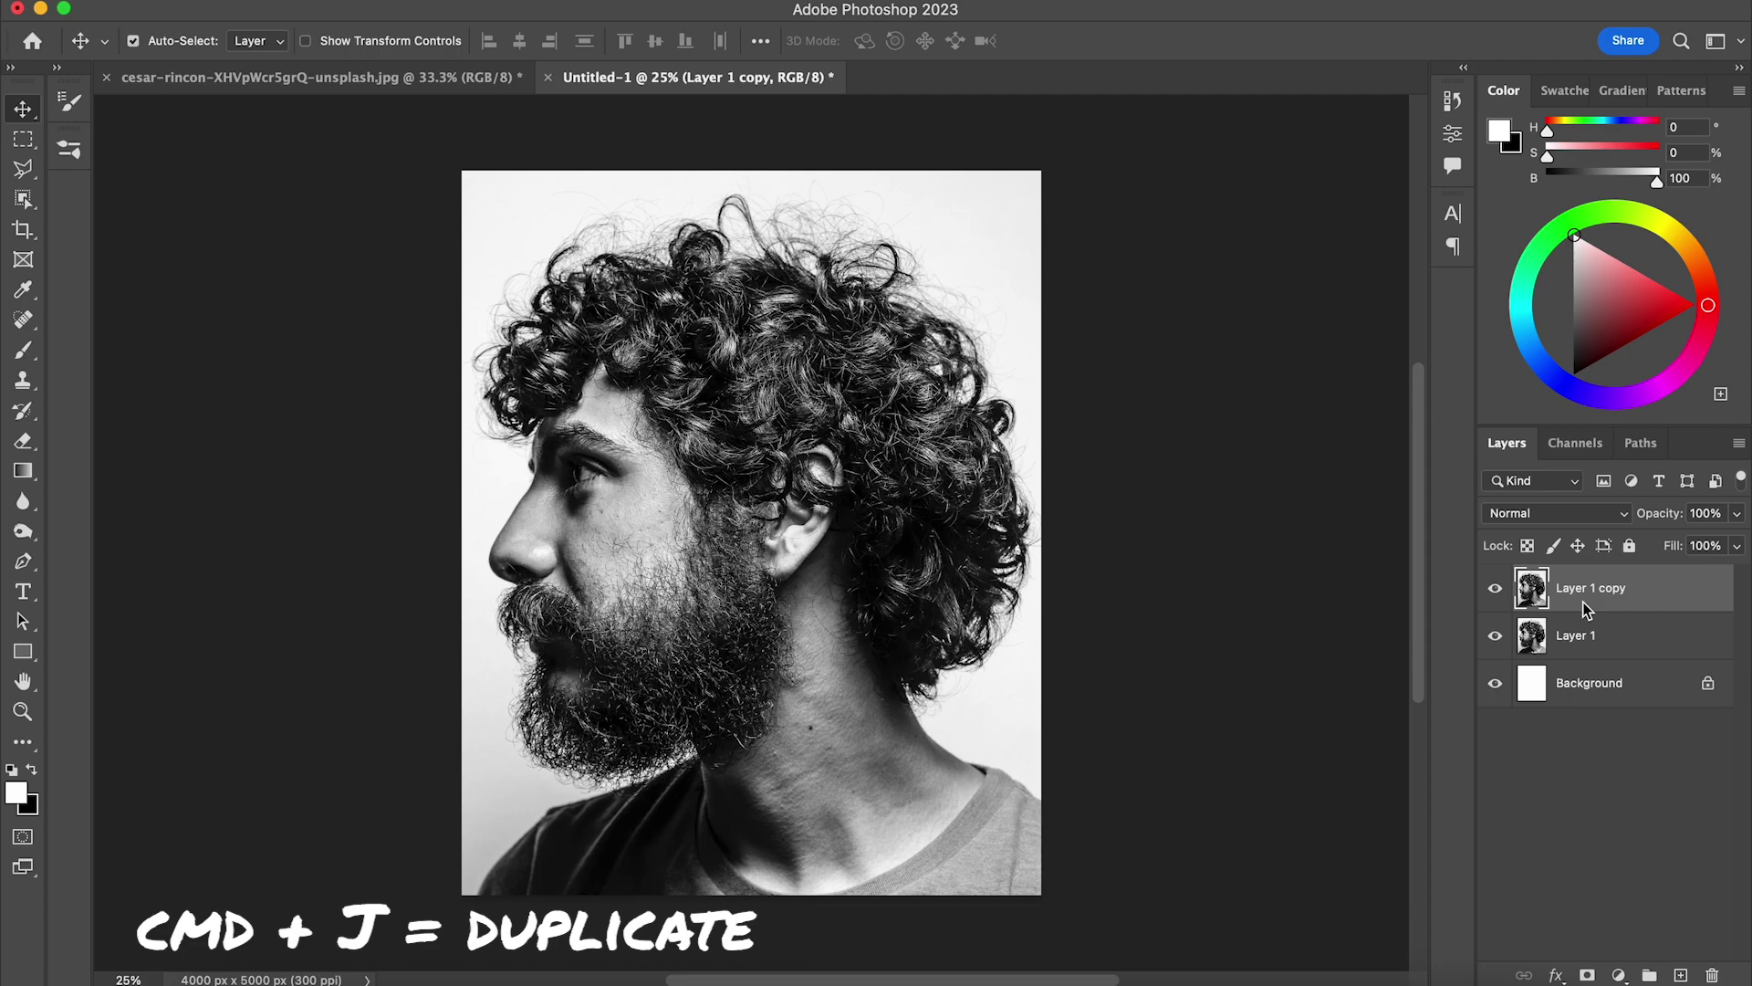
left_click(1549, 973)
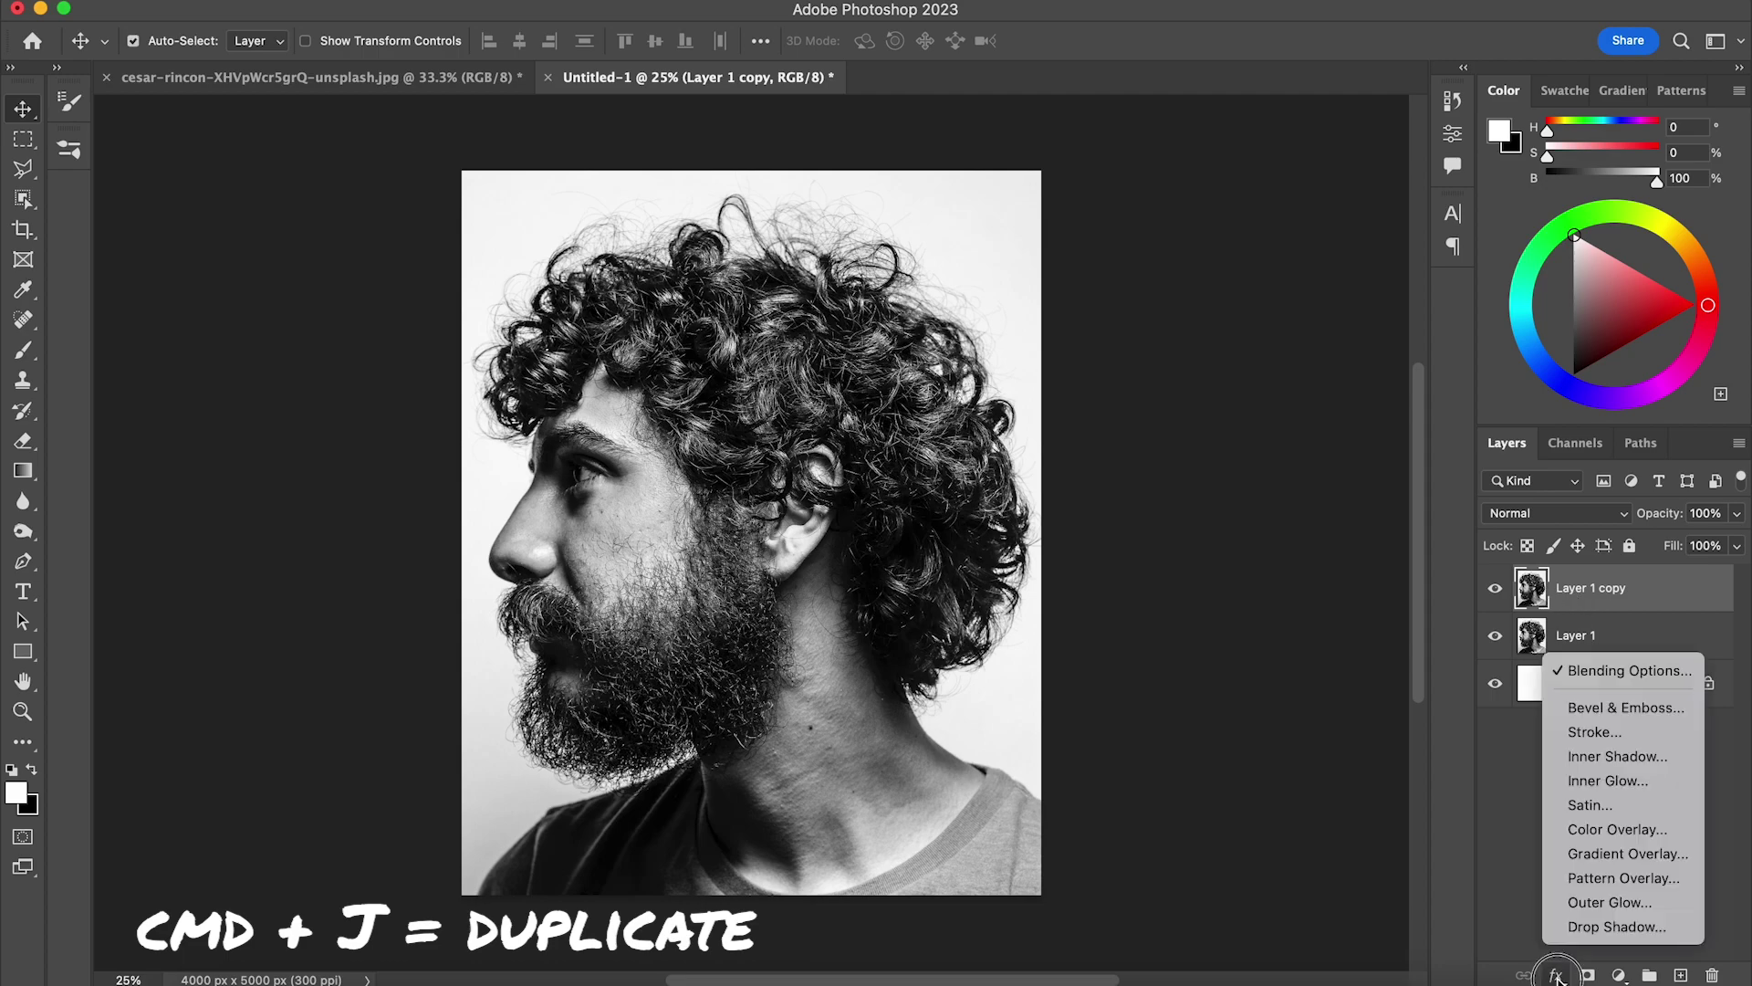
left_click(1591, 673)
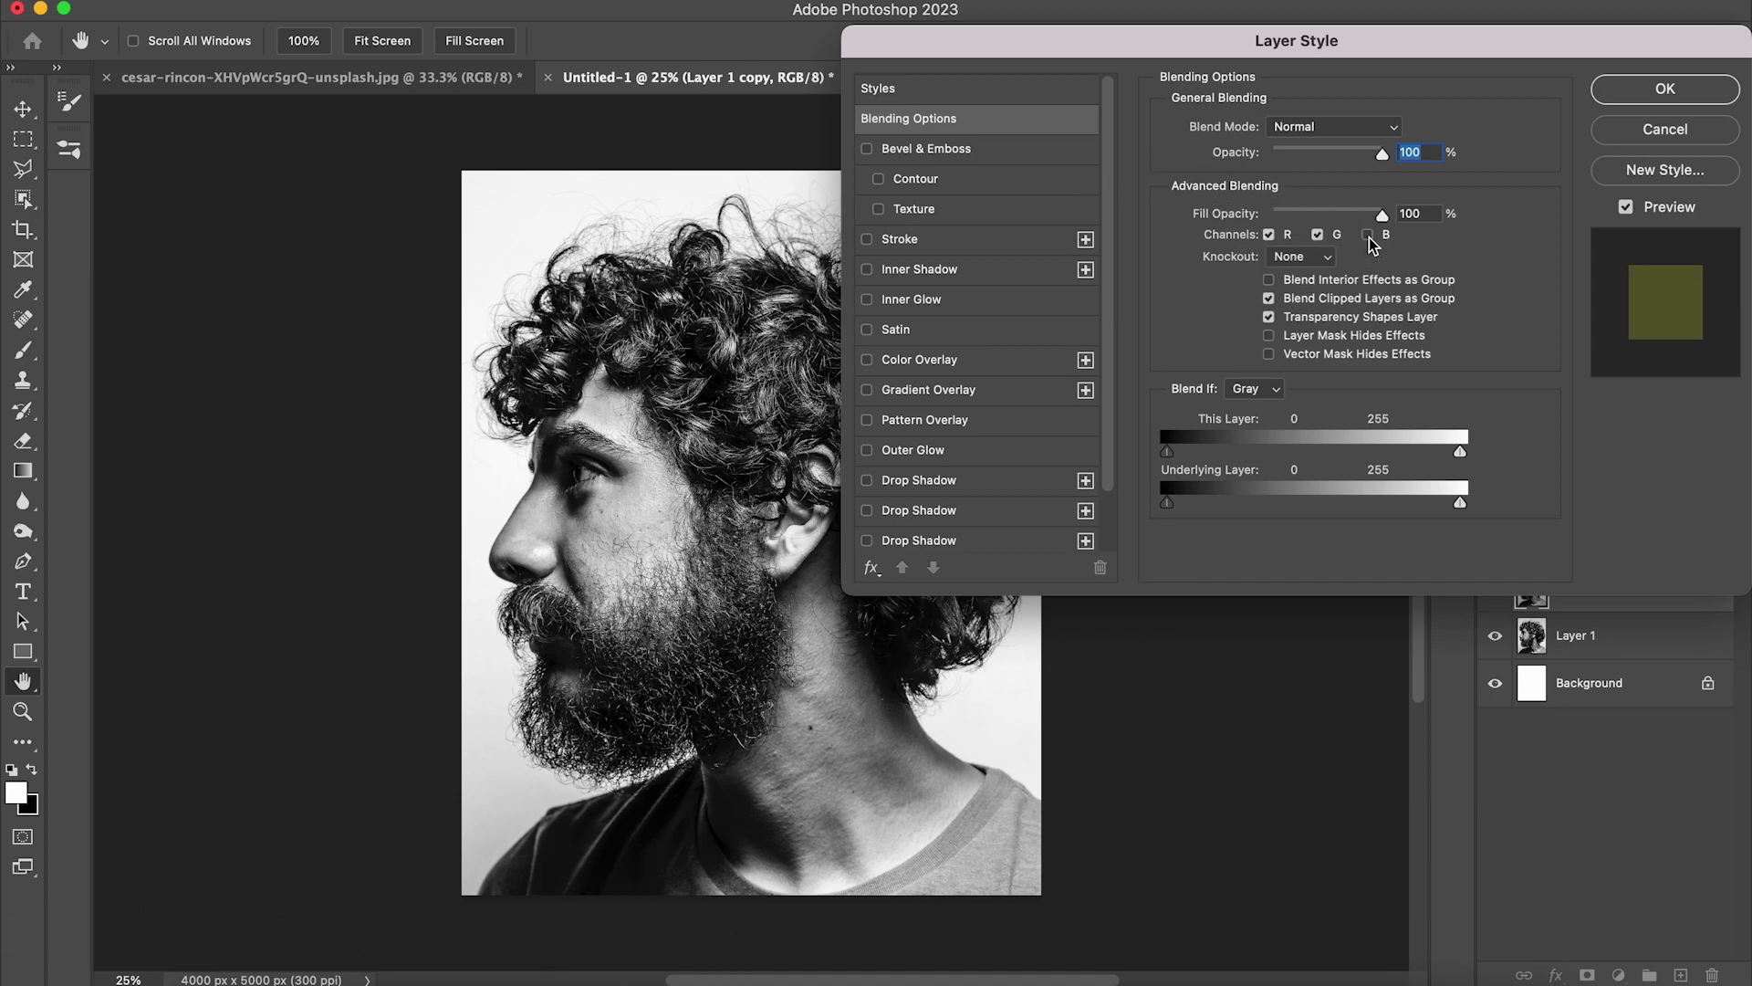
left_click(1317, 235)
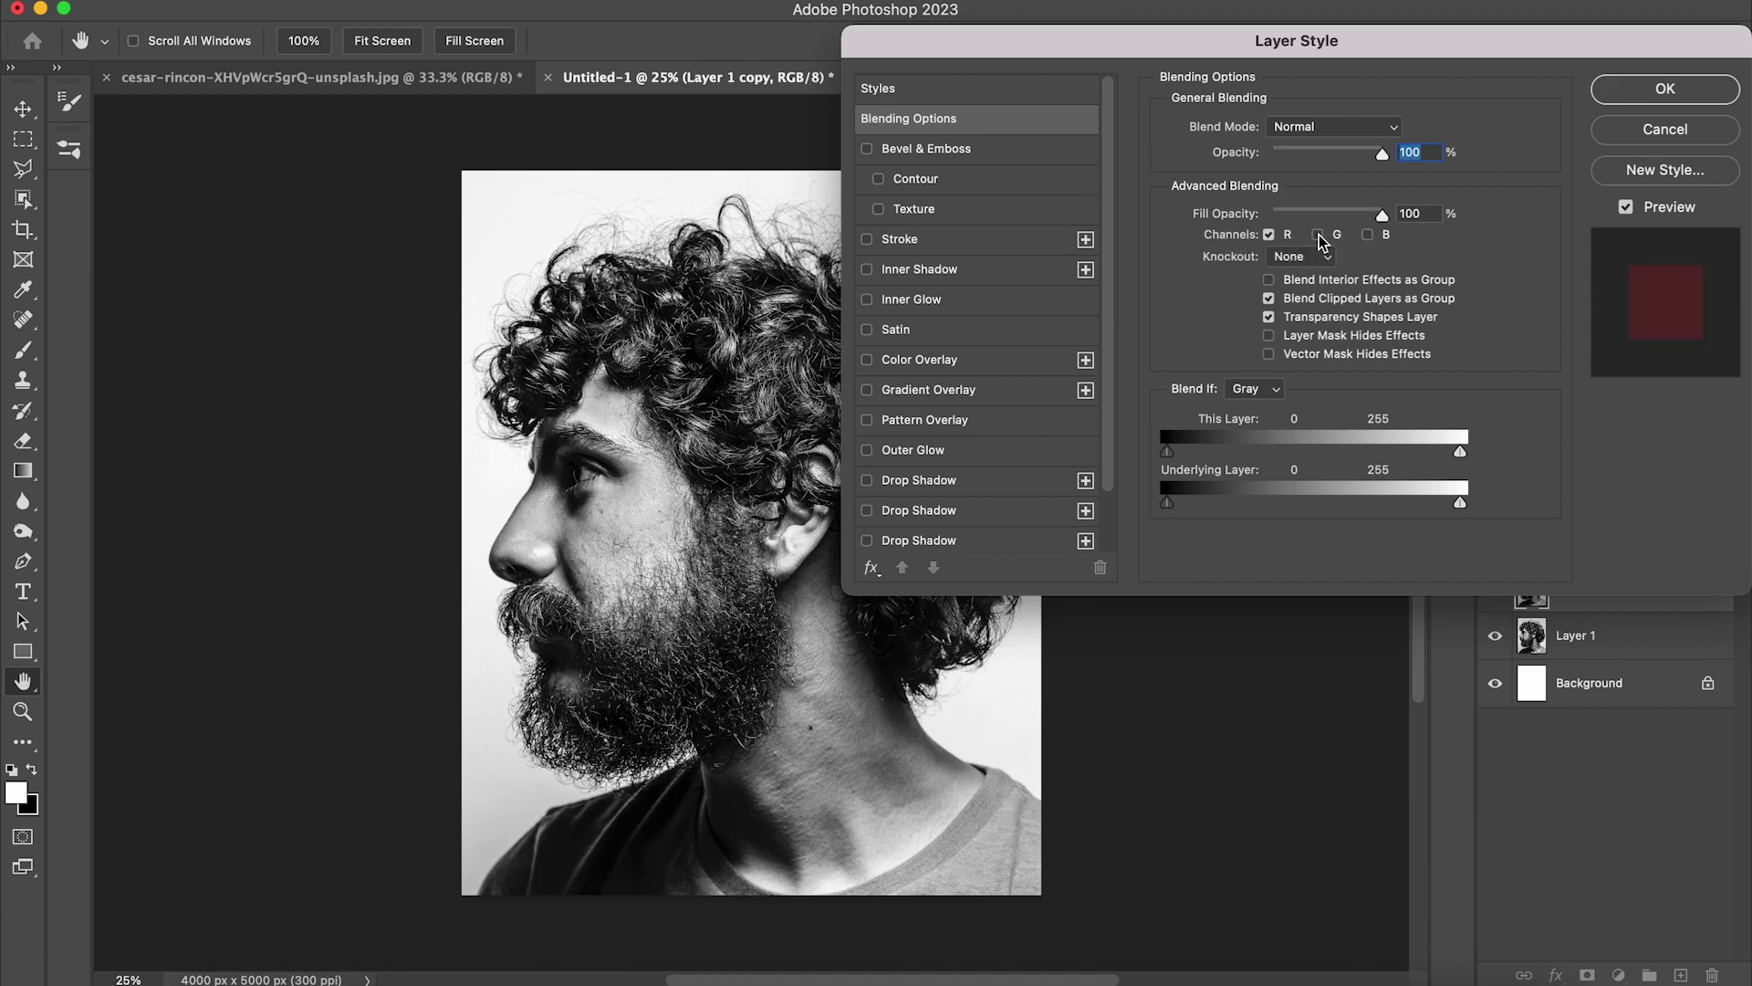
left_click(1666, 89)
Make Layer 1 blend only its blue channel and shift the copy about 175 px right.
left_click(1534, 639)
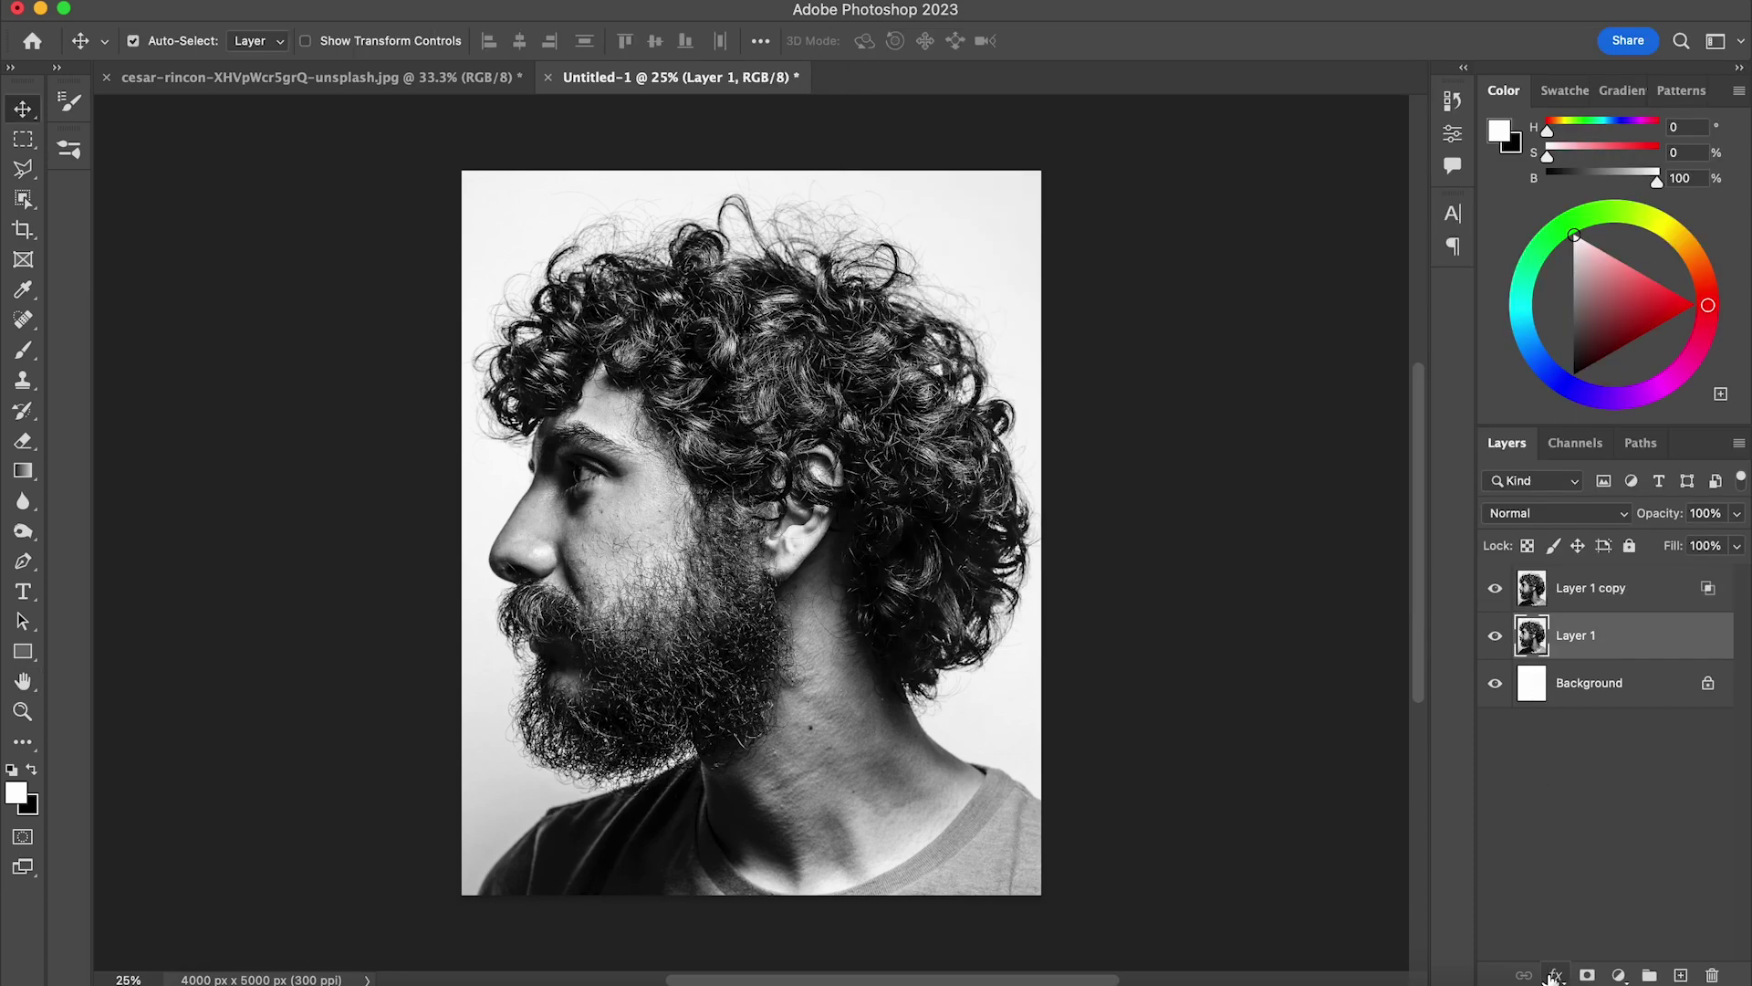
left_click(1556, 975)
left_click(1599, 671)
left_click(1270, 235)
left_click(1318, 235)
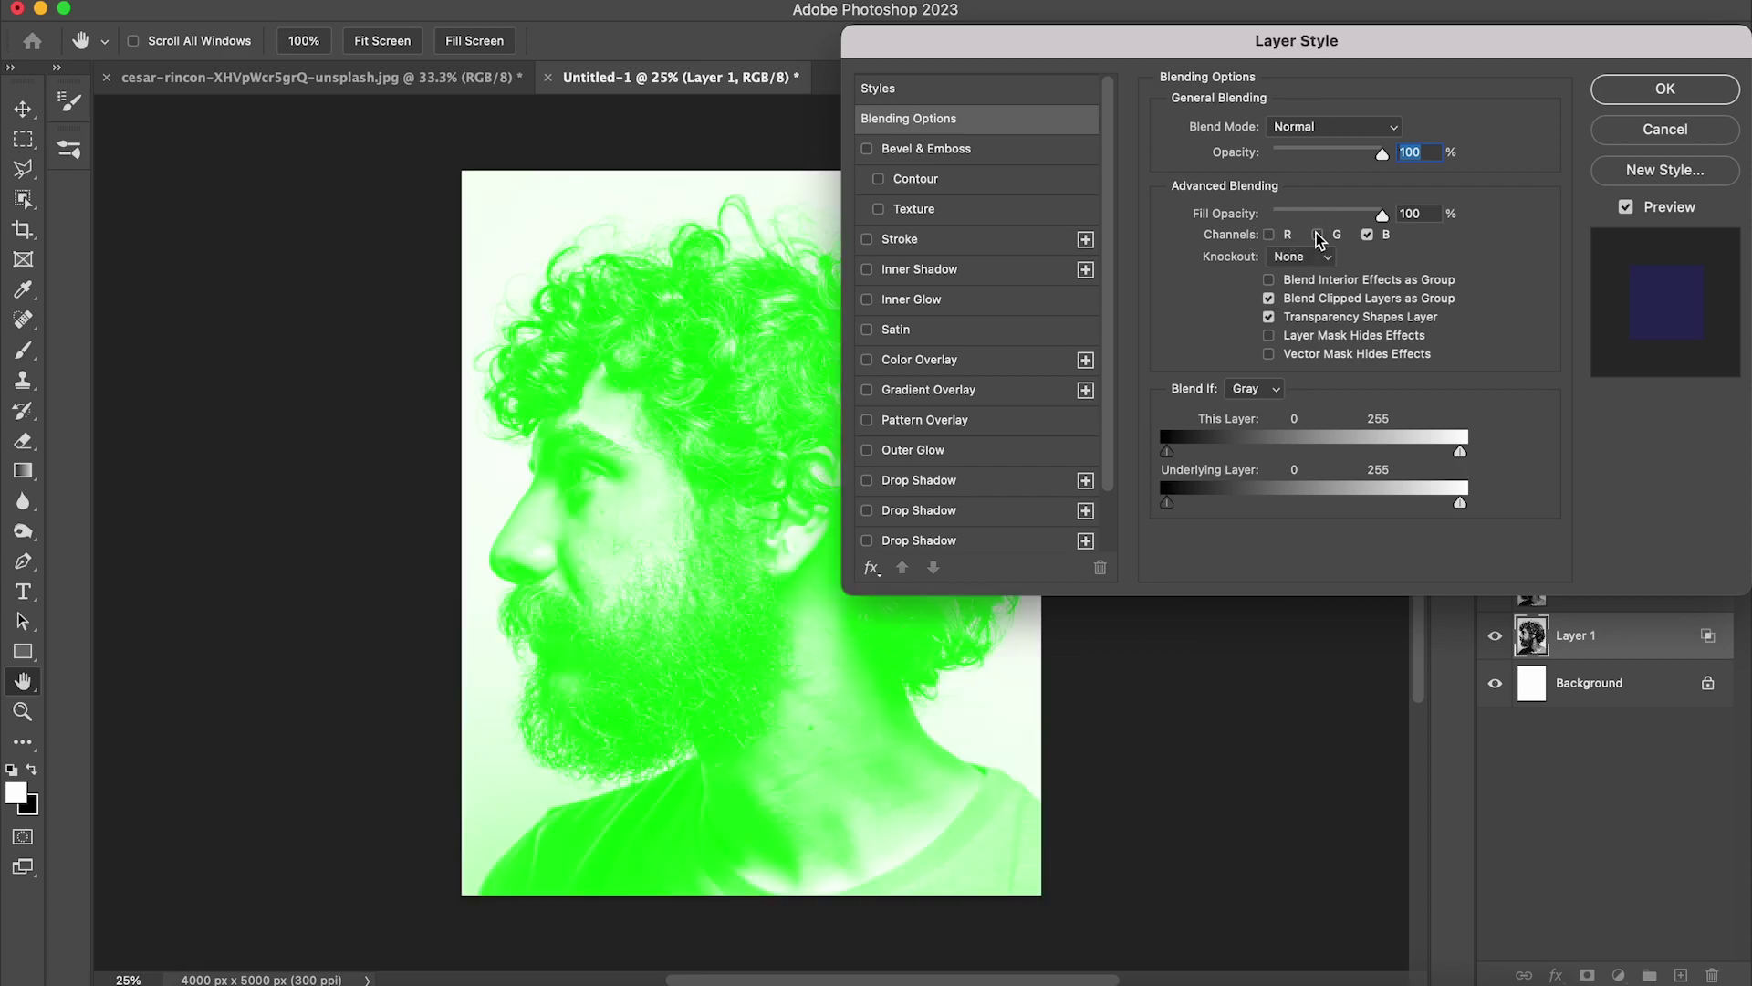
left_click(1636, 89)
key("ctrl+j")
key("v")
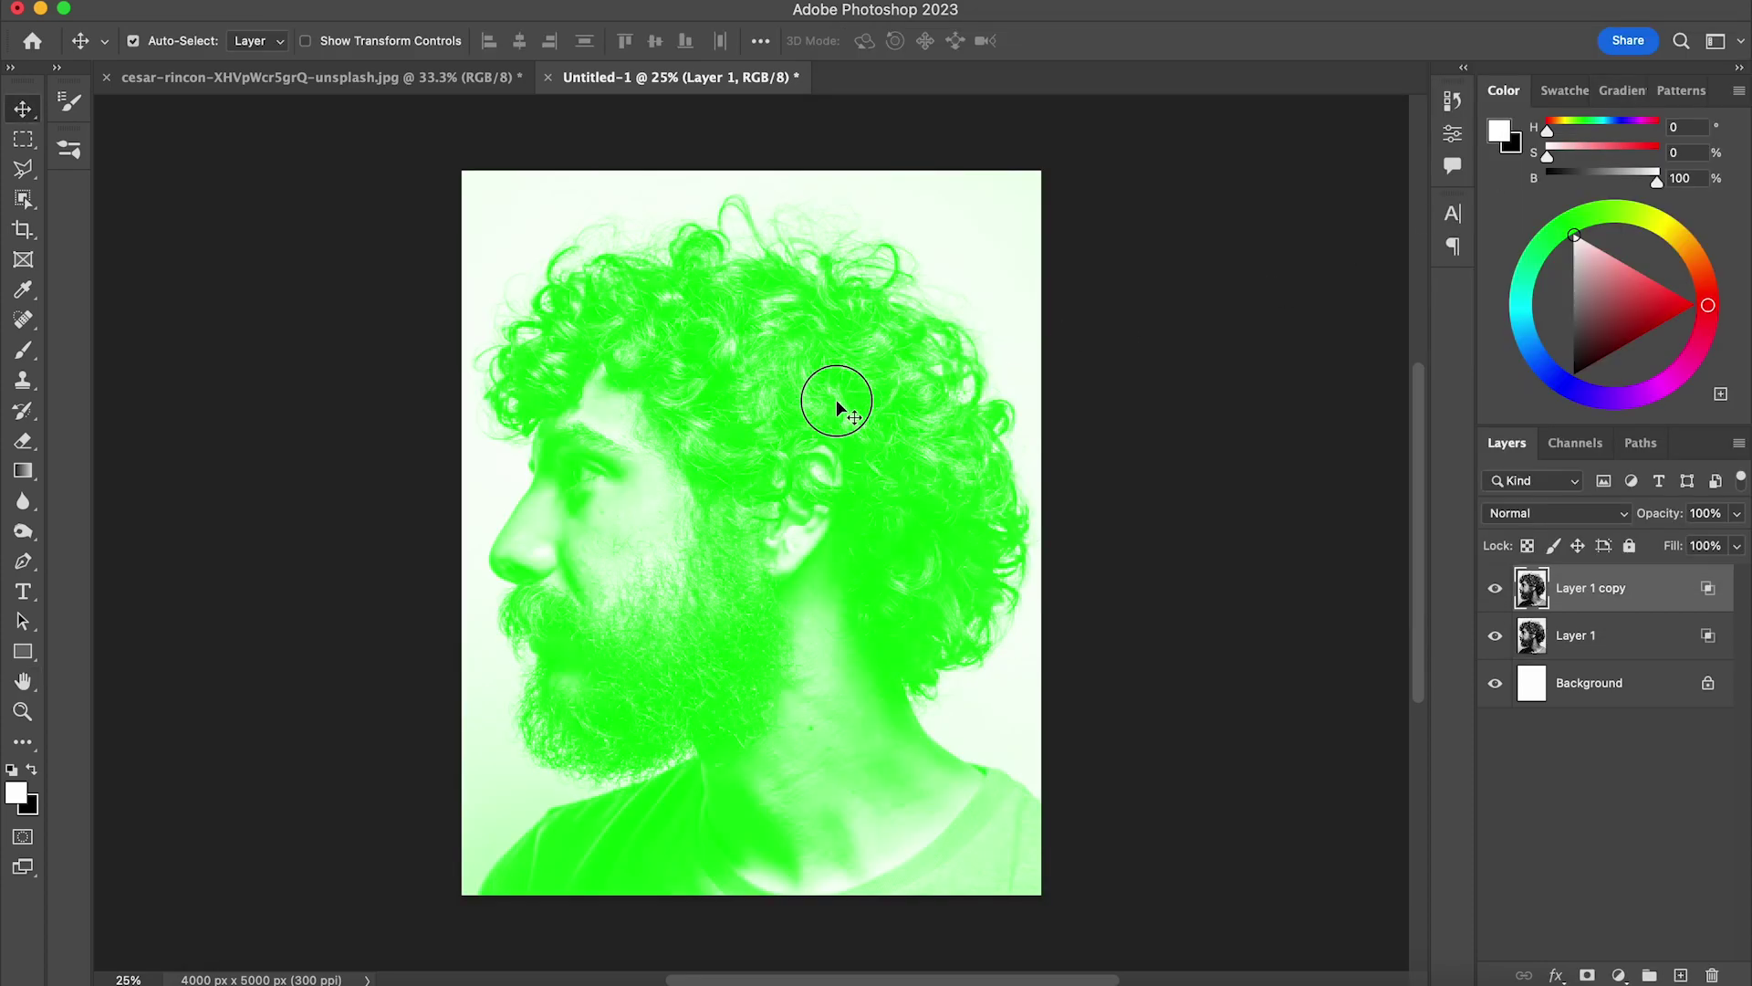
left_click_drag(827, 408, 943, 408)
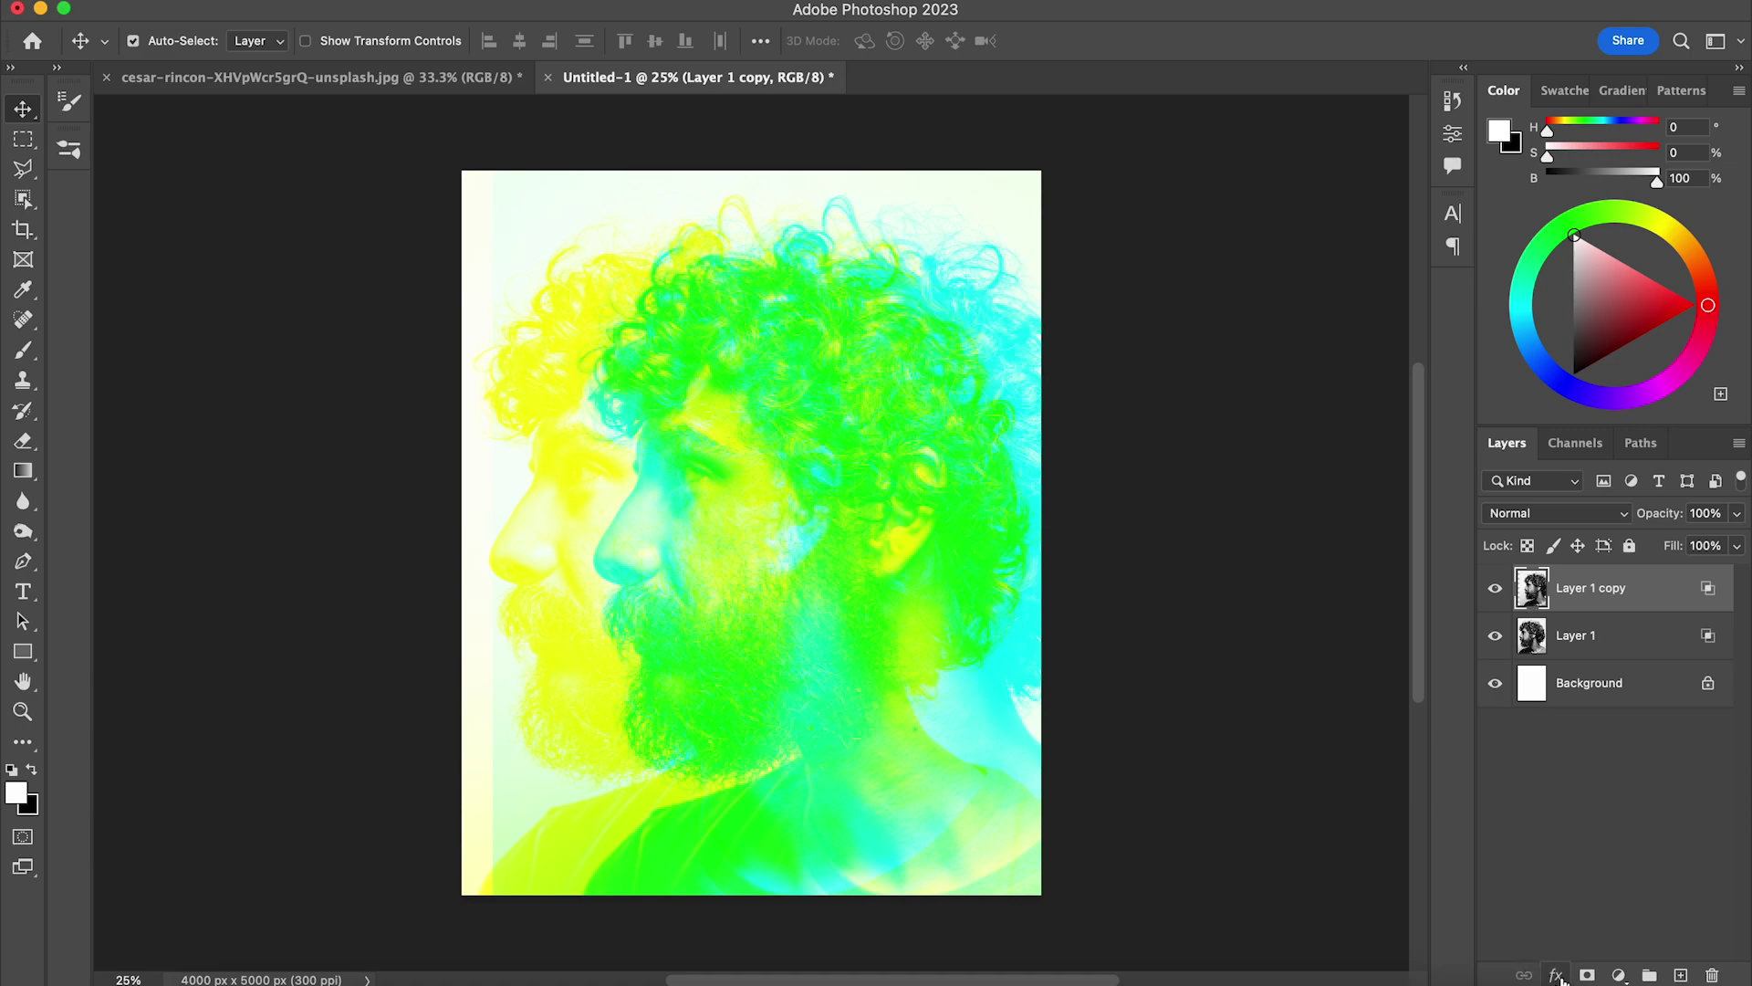
Change the copy's blend channels, turning red off and green back on.
left_click(1556, 975)
left_click(1590, 671)
left_click(1269, 234)
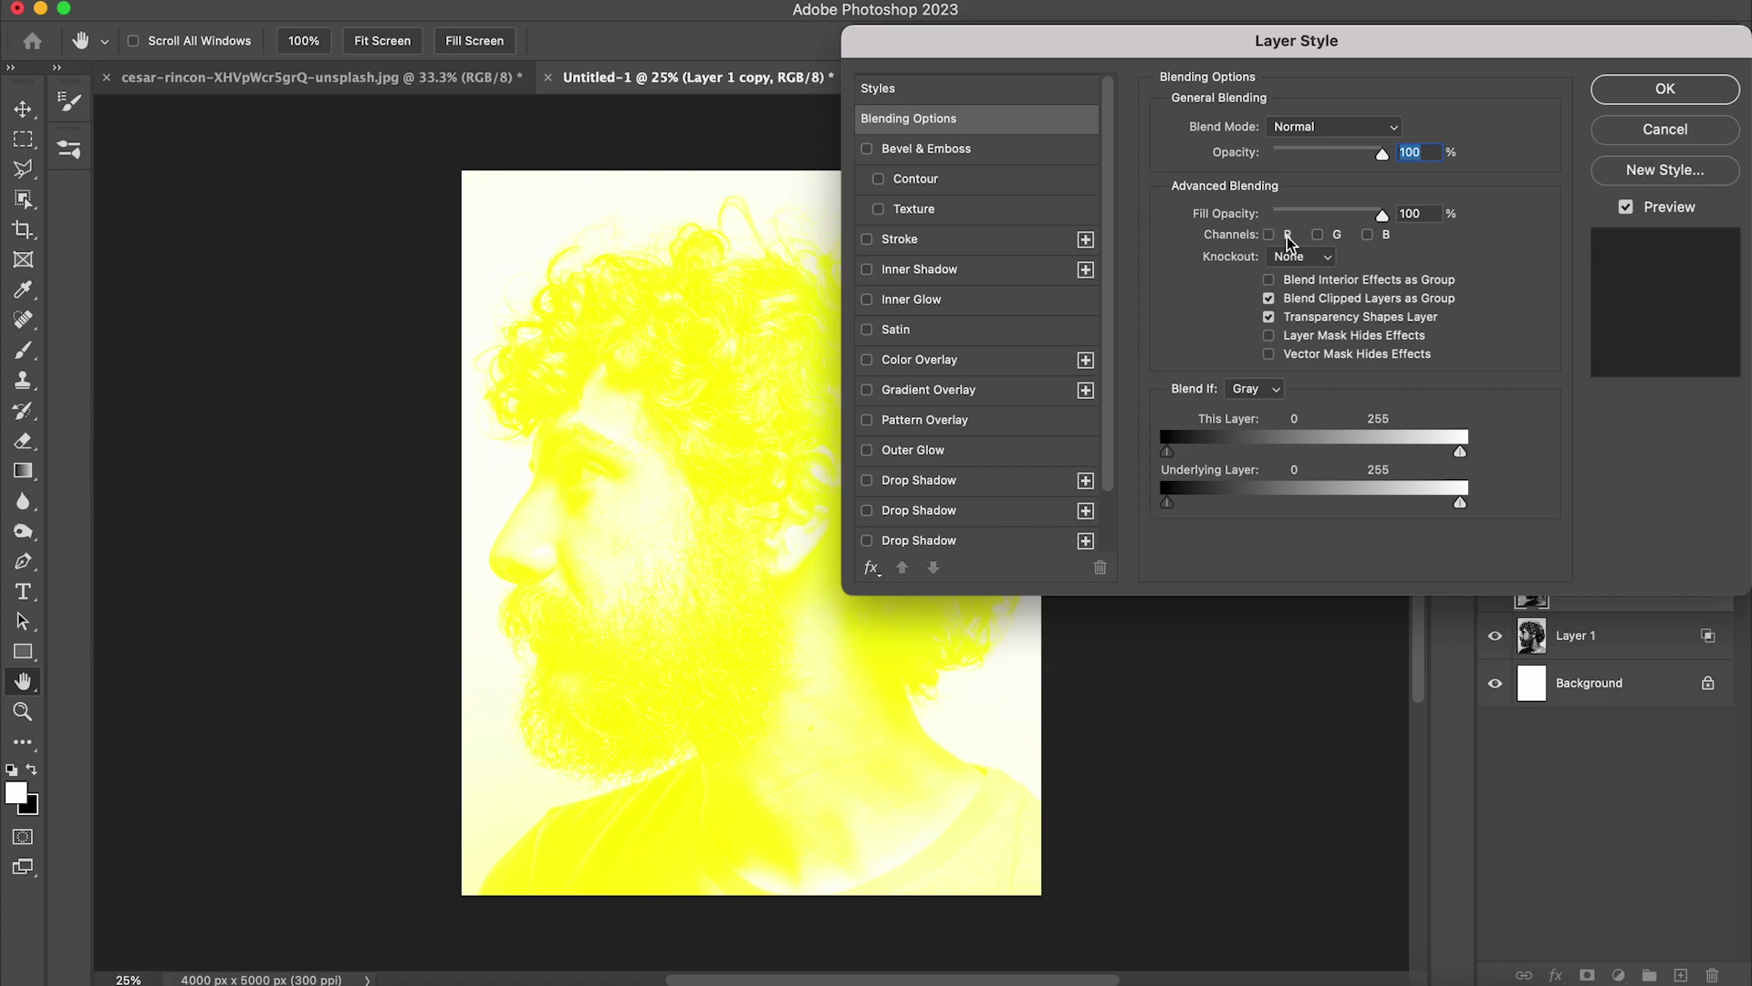
left_click(1317, 234)
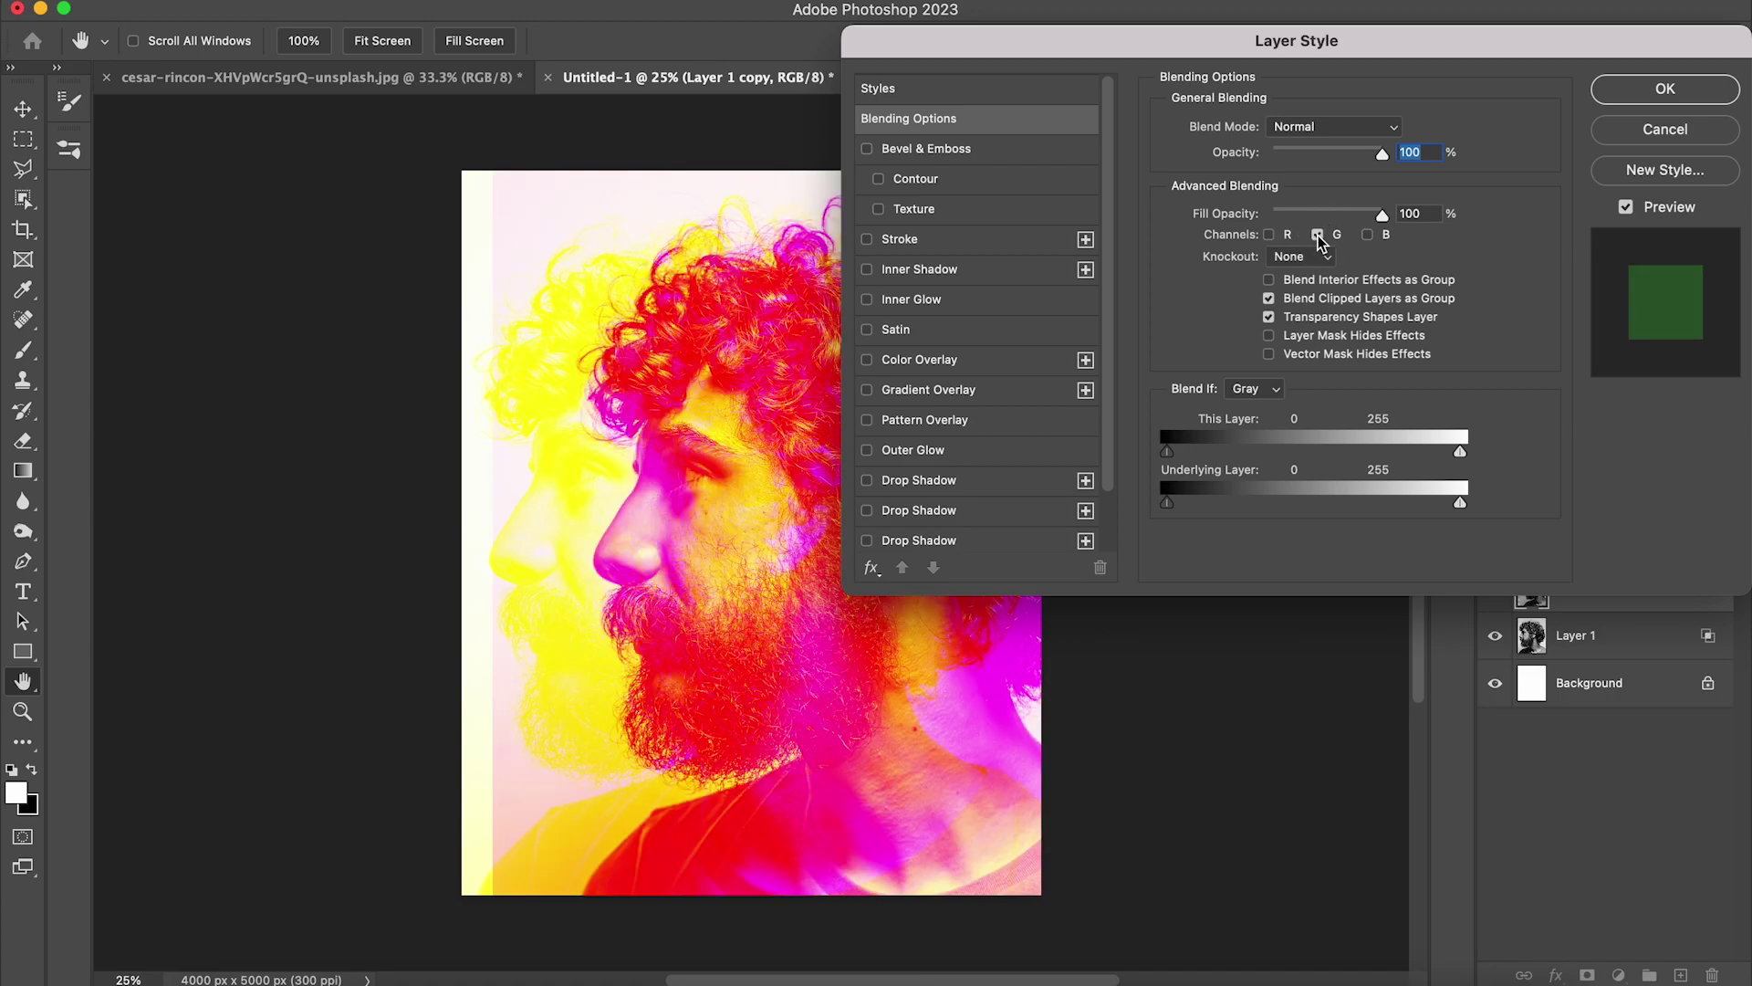
left_click(1632, 92)
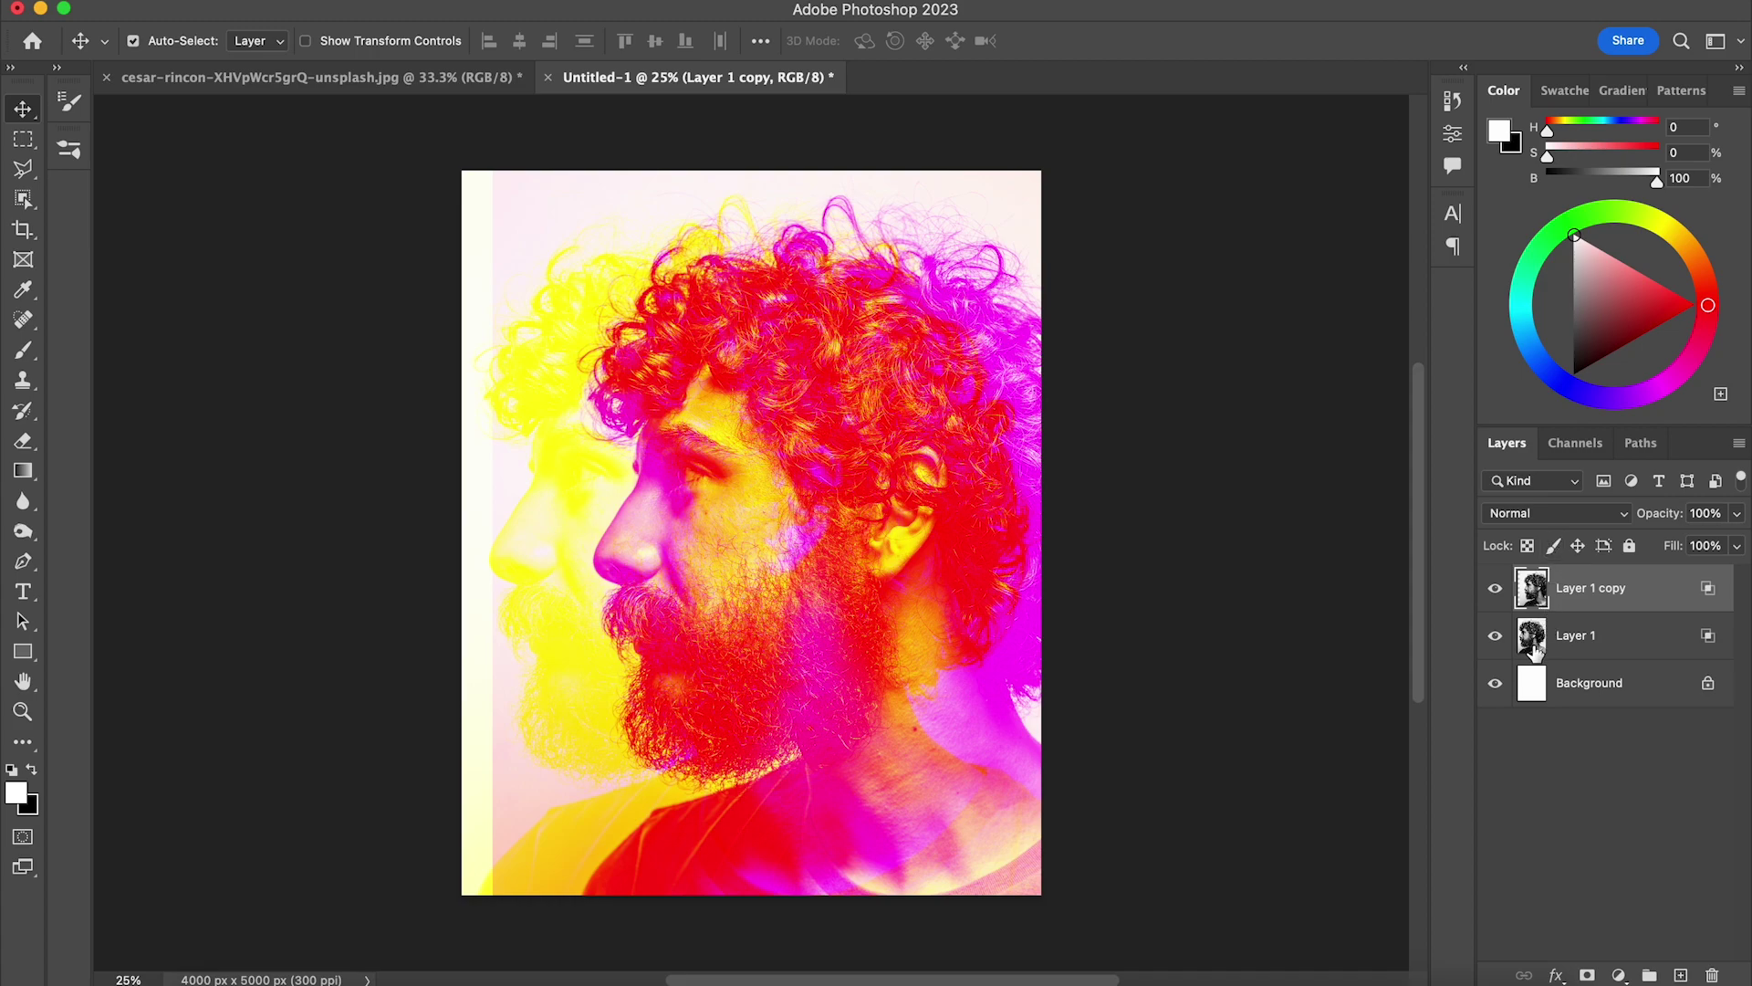
Set Layer 1 to blend only its red and green channels.
left_click(1537, 646)
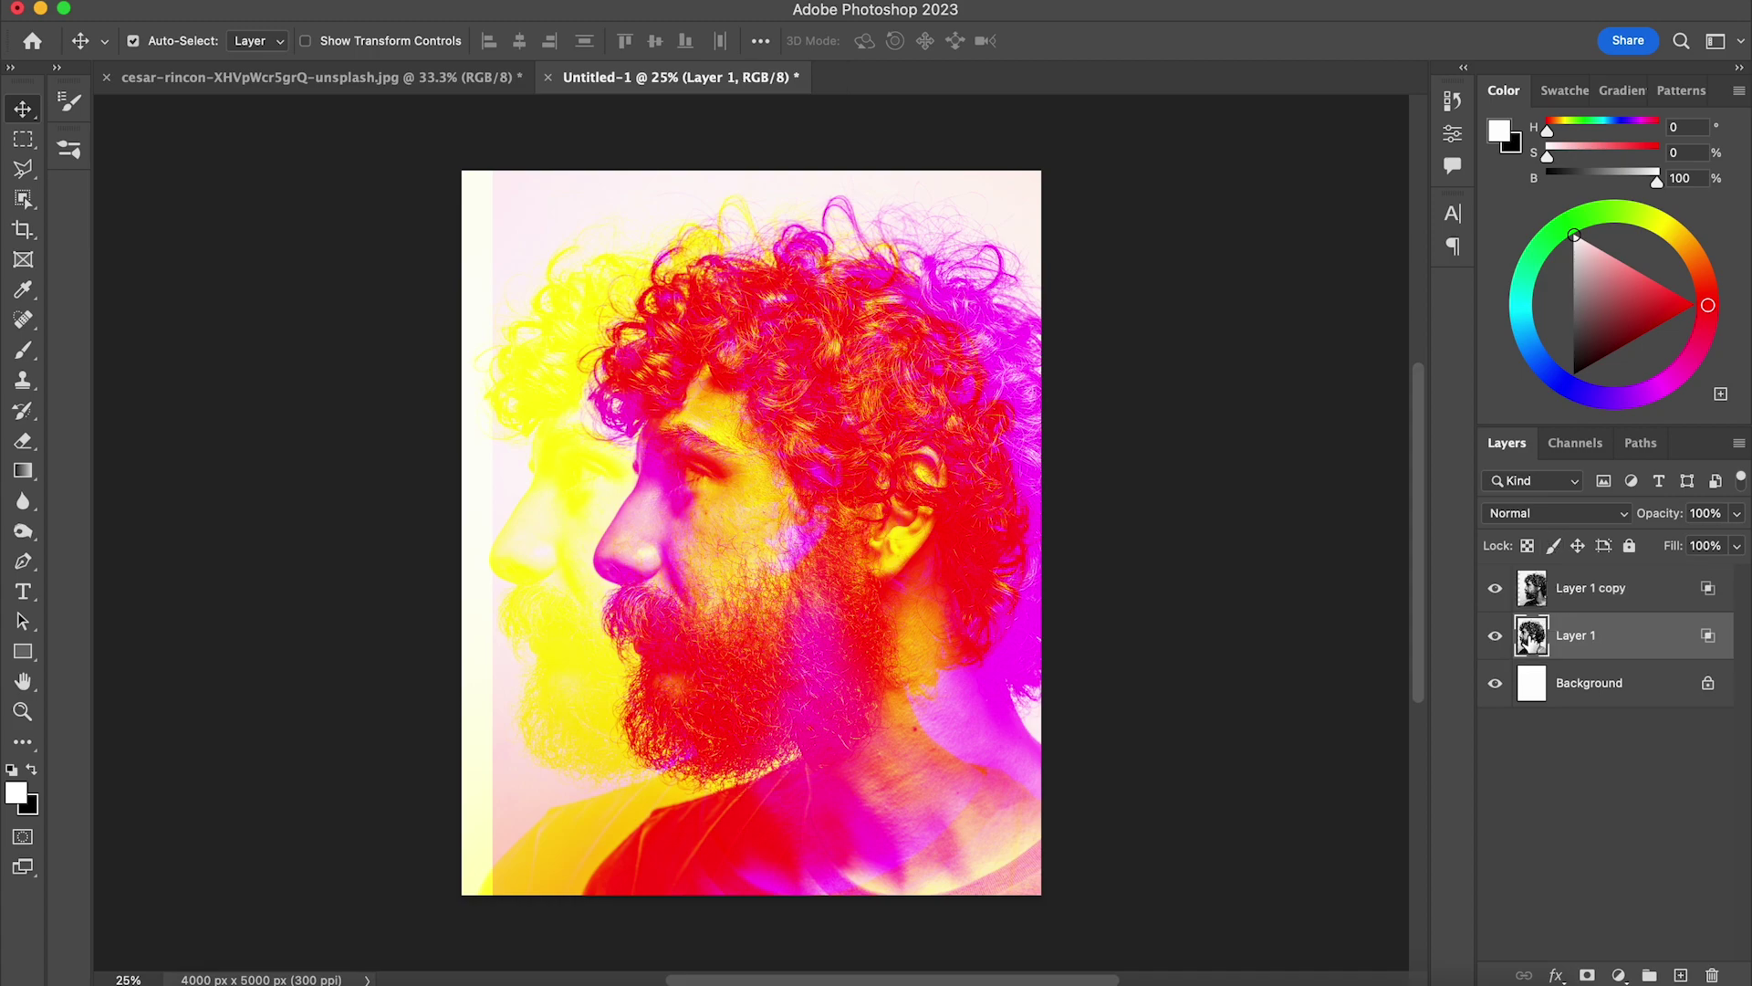
left_click(1556, 975)
left_click(1603, 672)
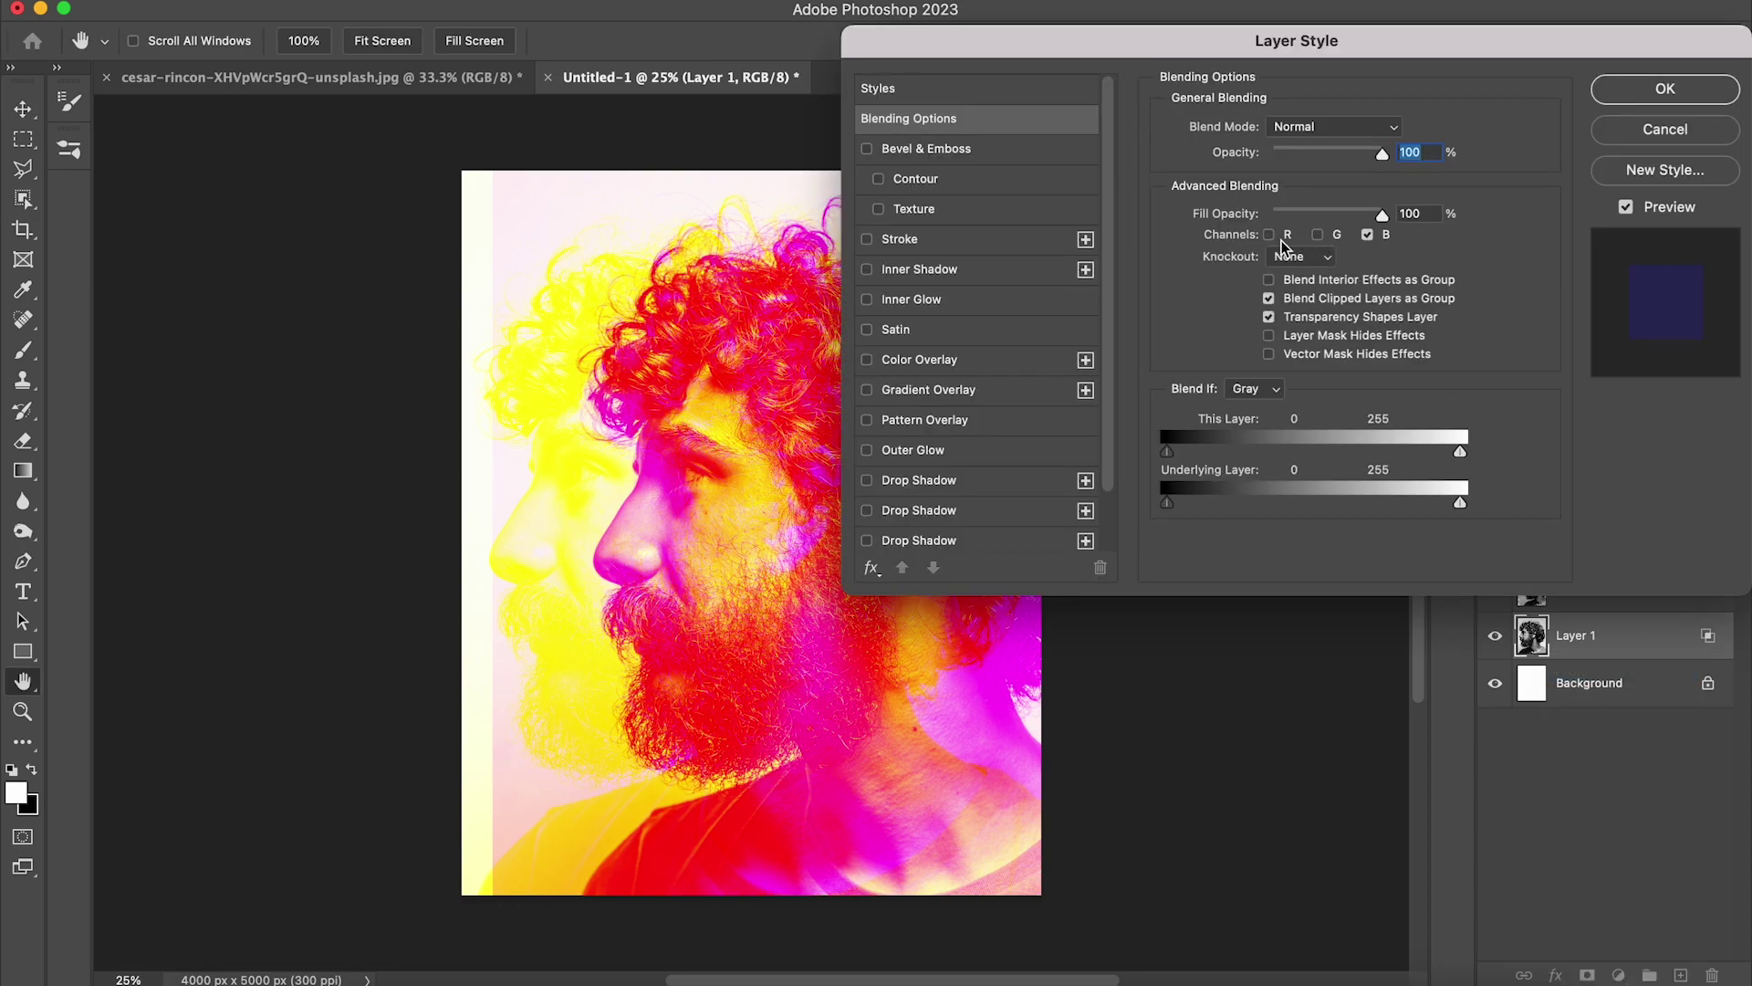
left_click(1320, 236)
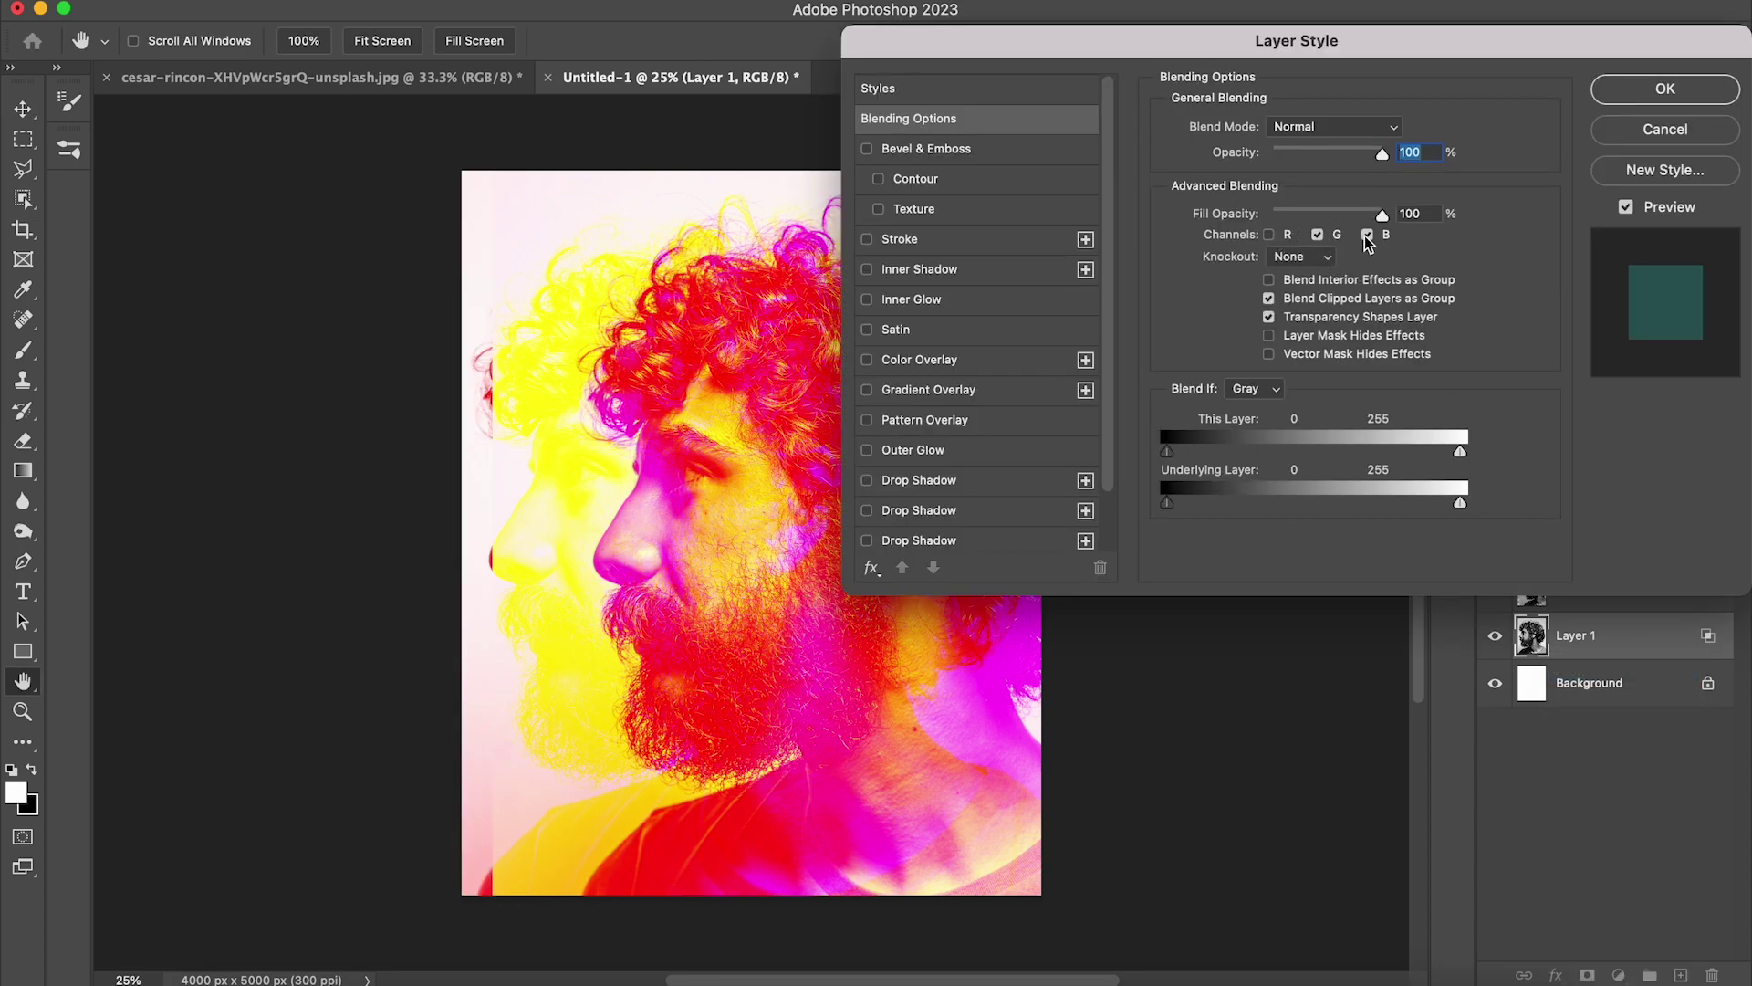
left_click(1368, 235)
left_click(1269, 235)
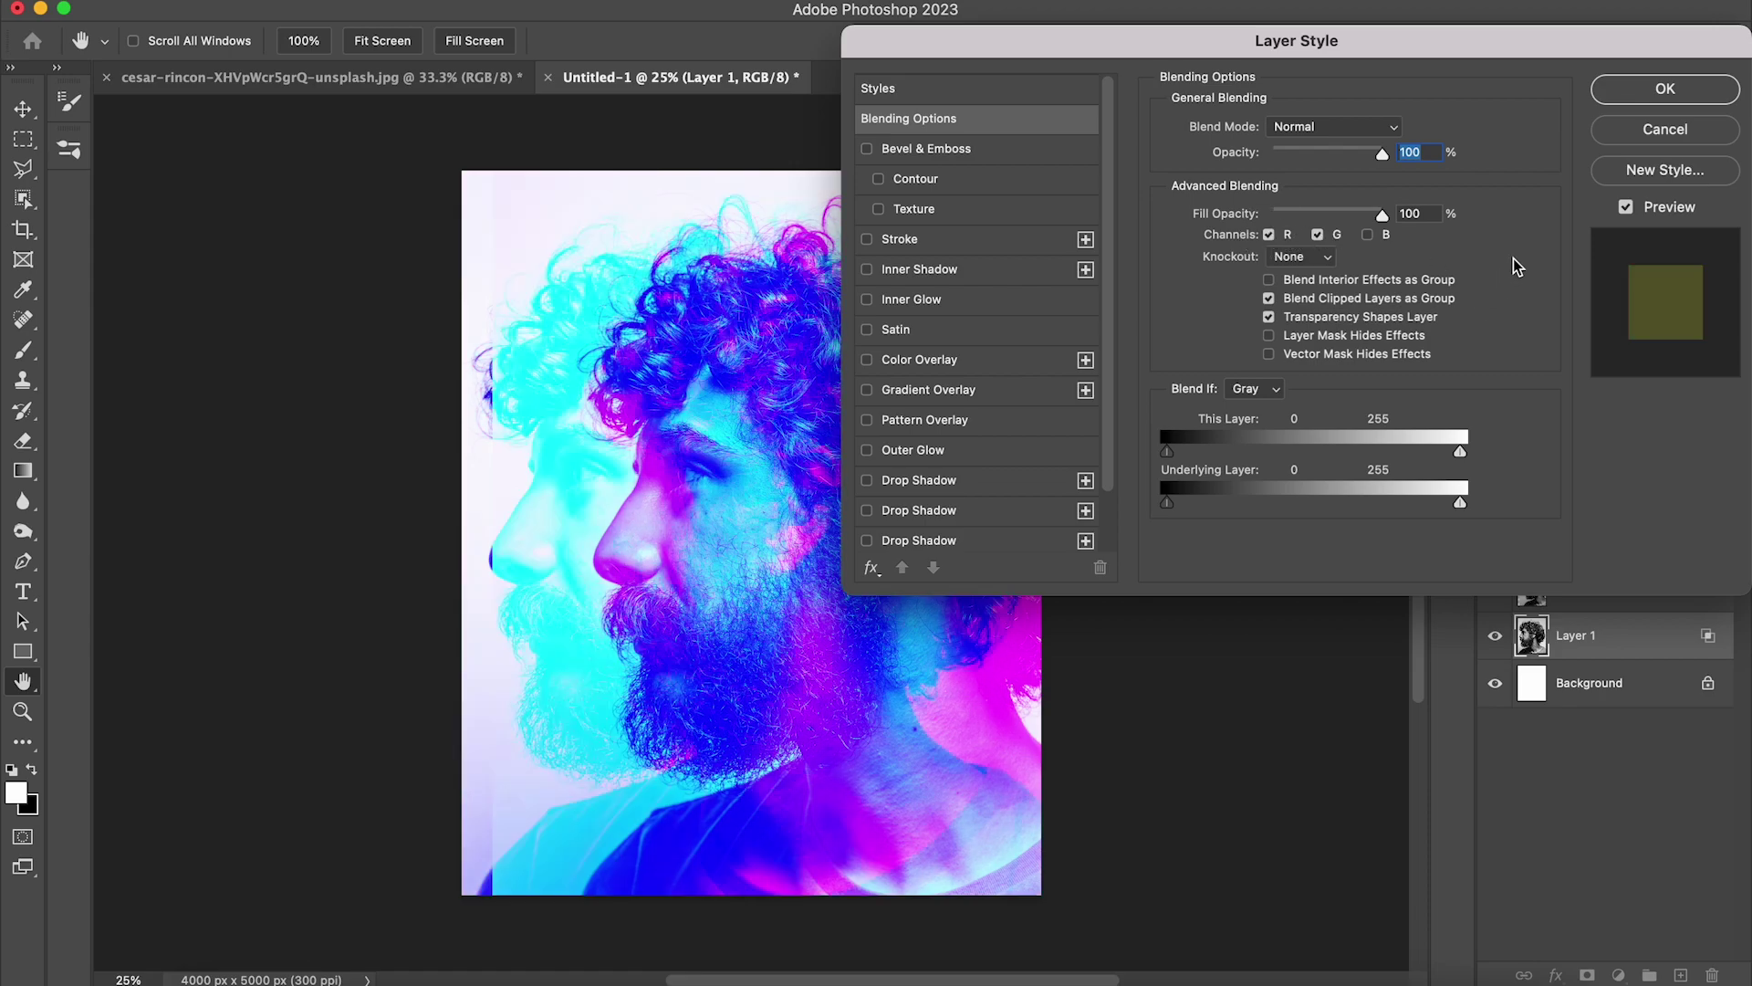
left_click(1677, 87)
key("v")
key("super+j")
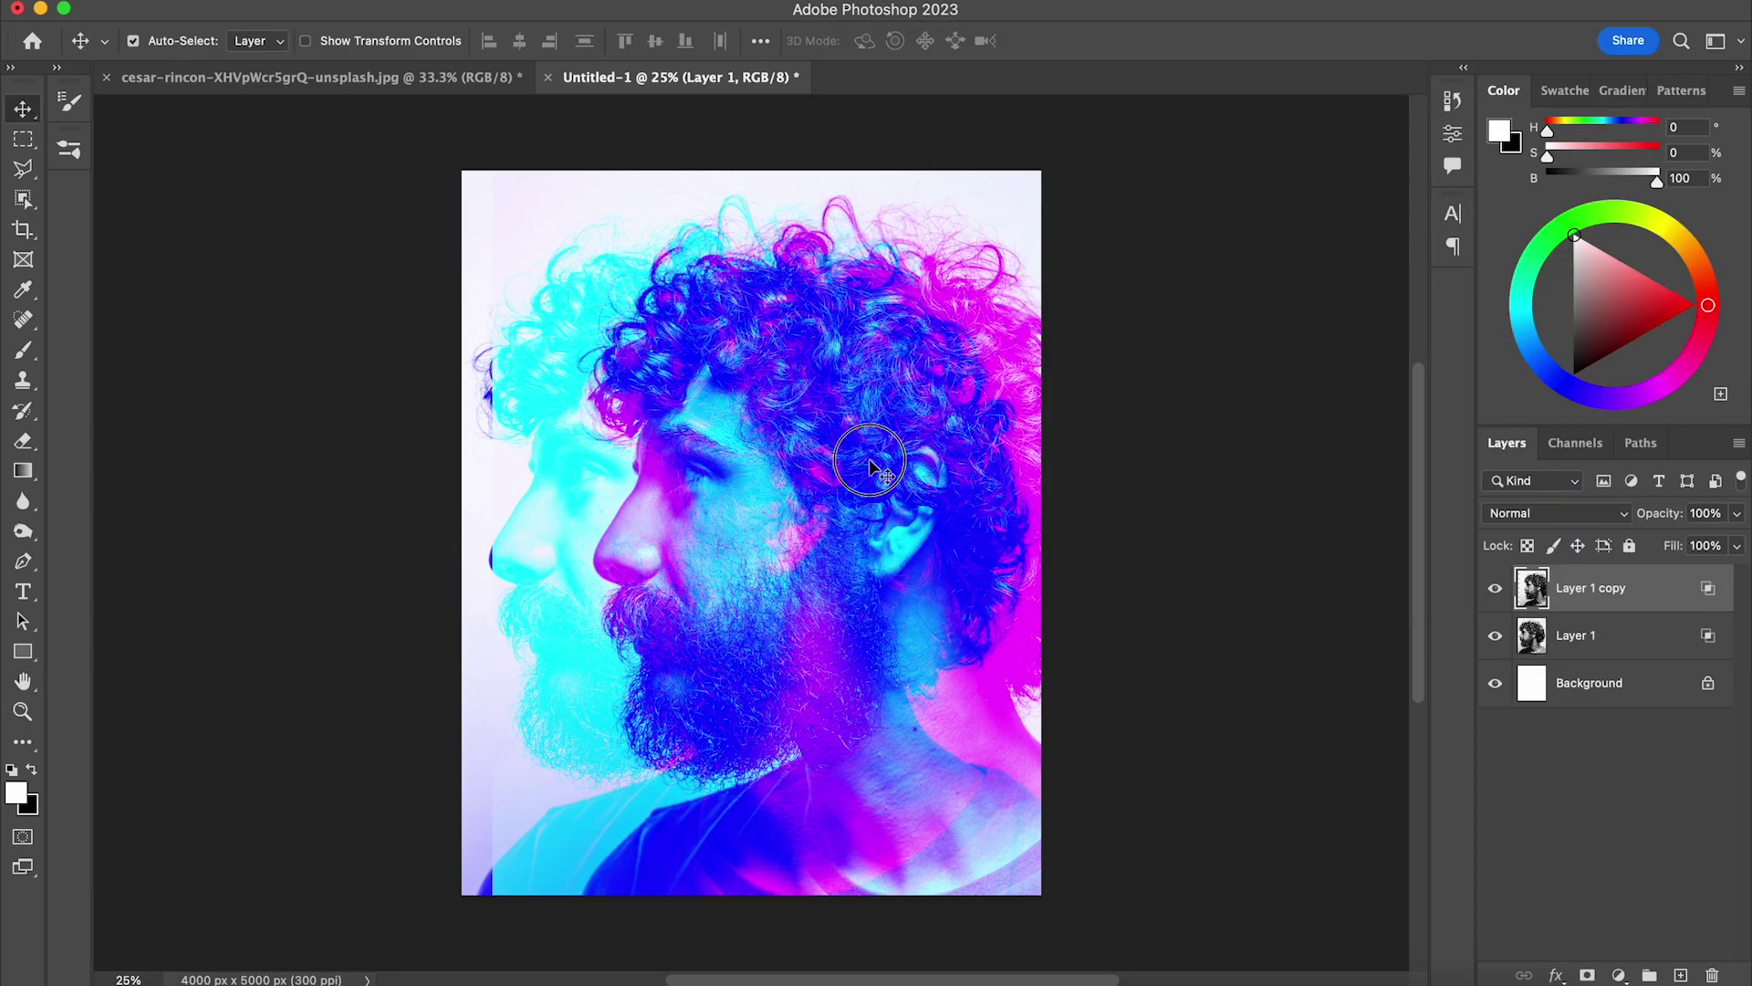
Shift the copy about 106 px left and mask it to the front profile with Object Selection.
left_click_drag(871, 465, 867, 464)
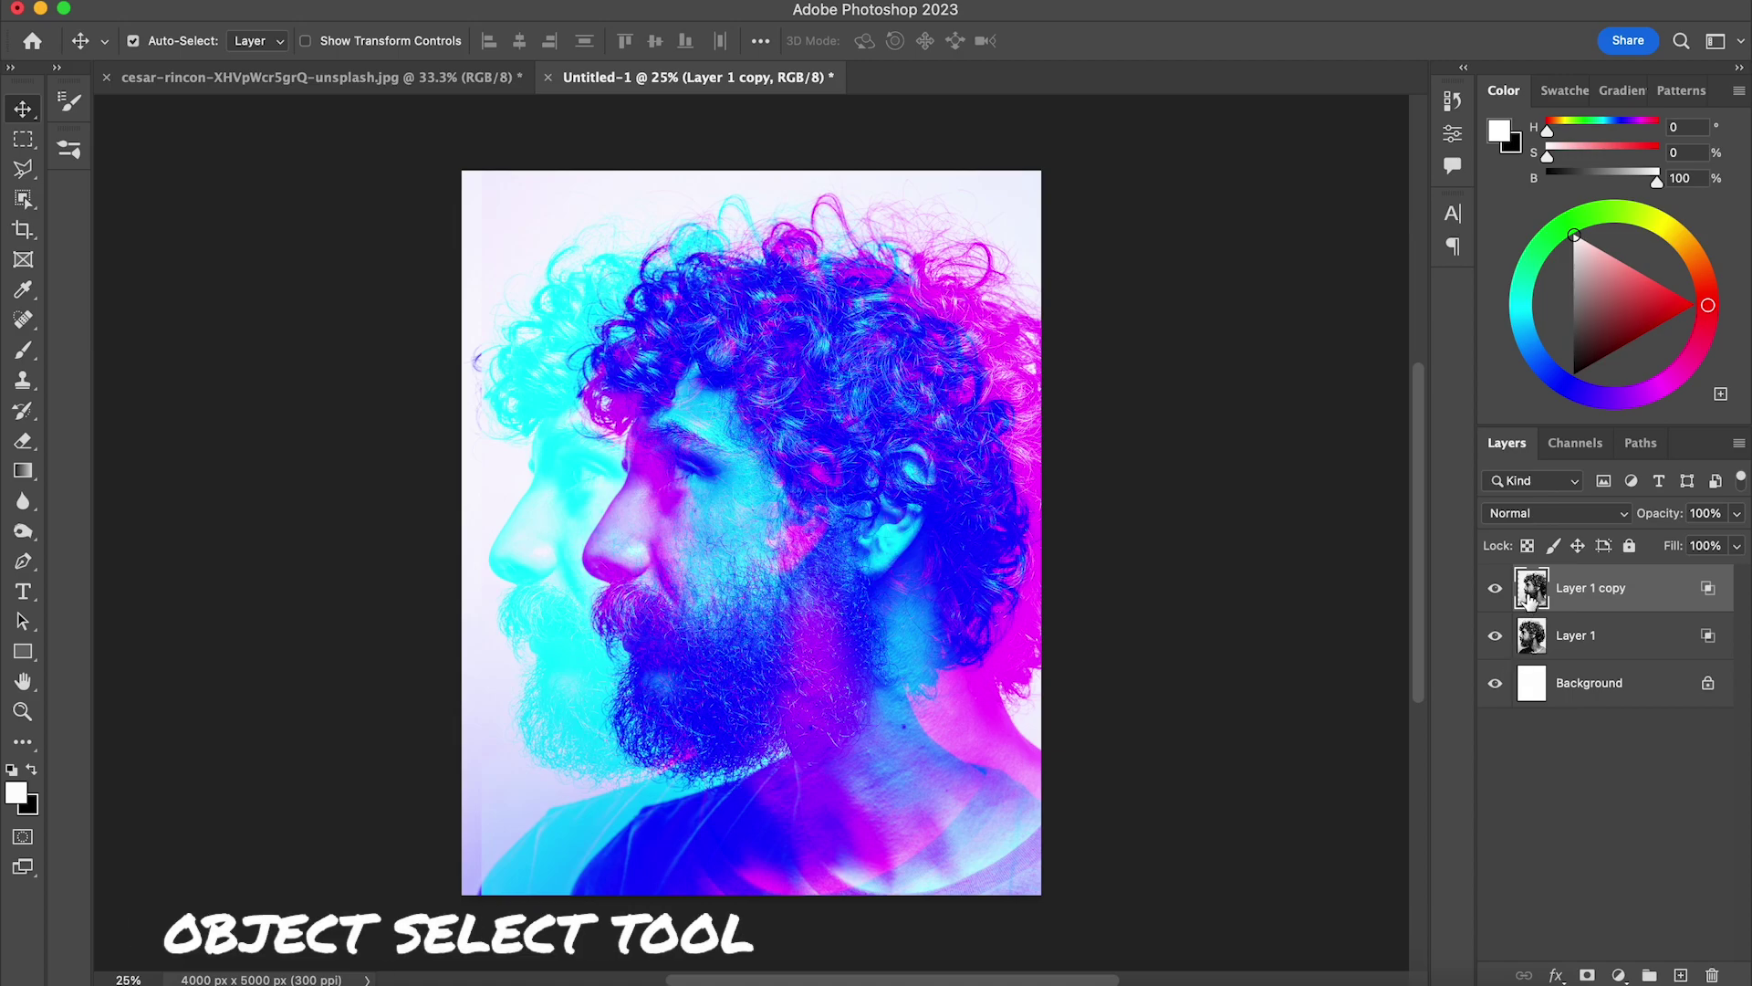
left_click(23, 199)
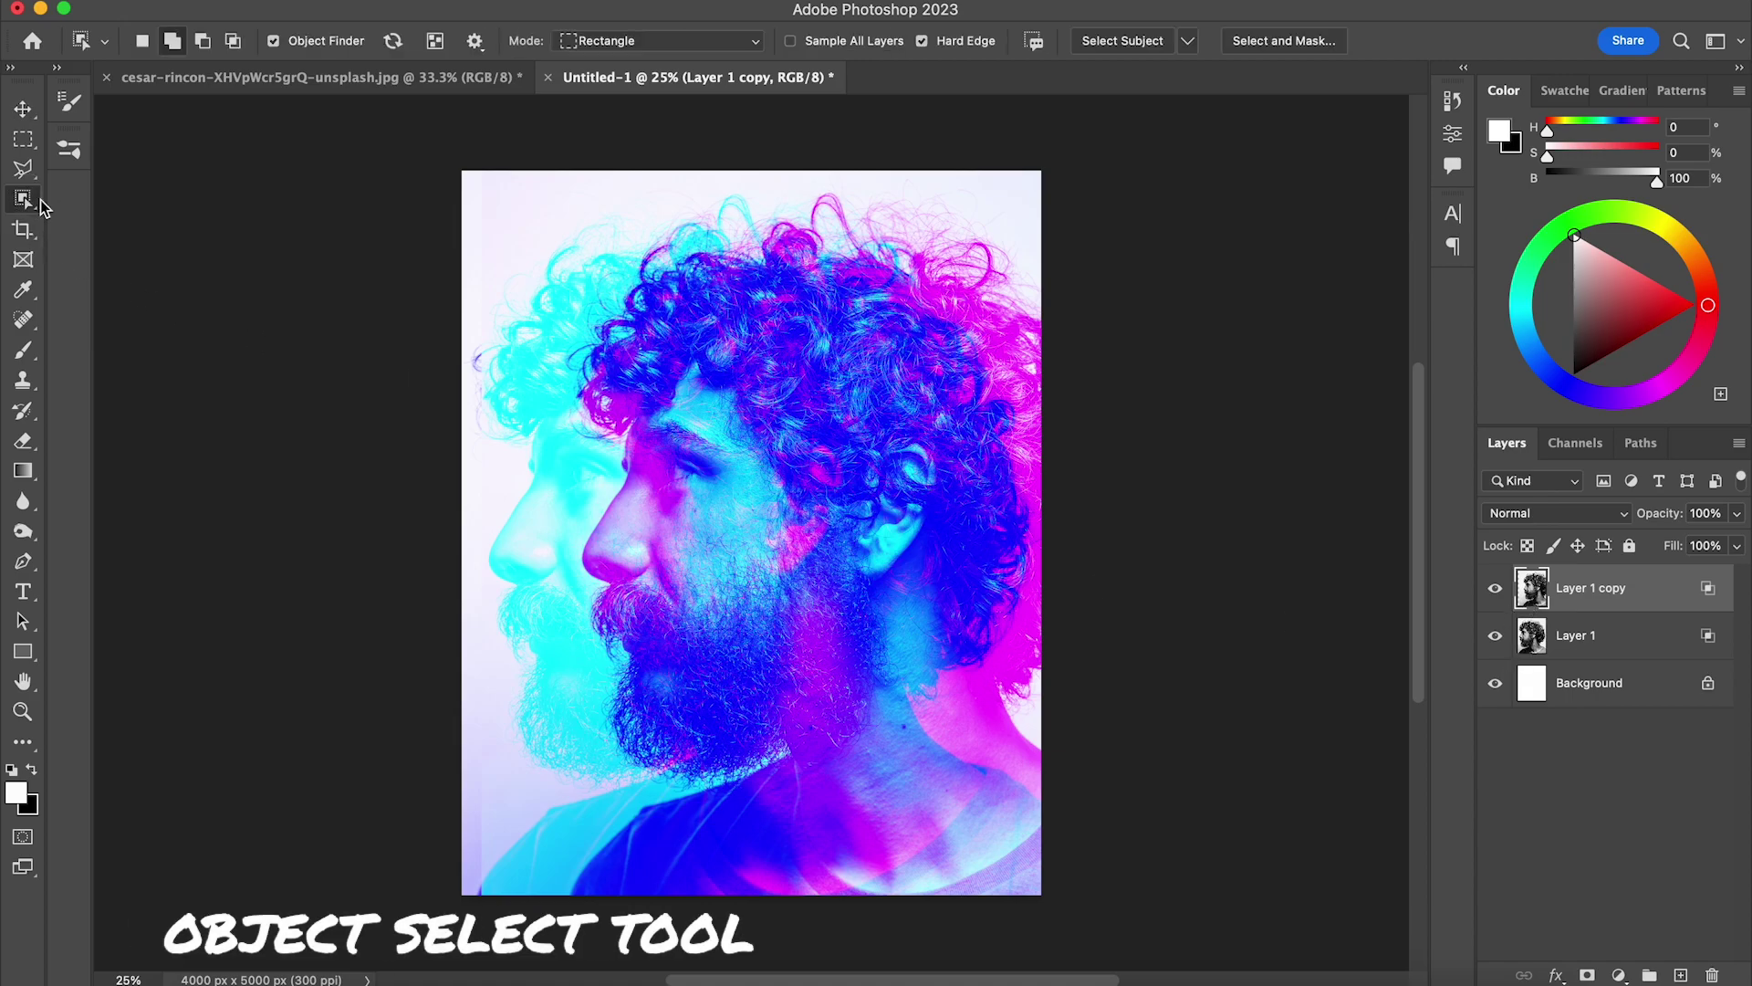
left_click_drag(459, 168, 1095, 881)
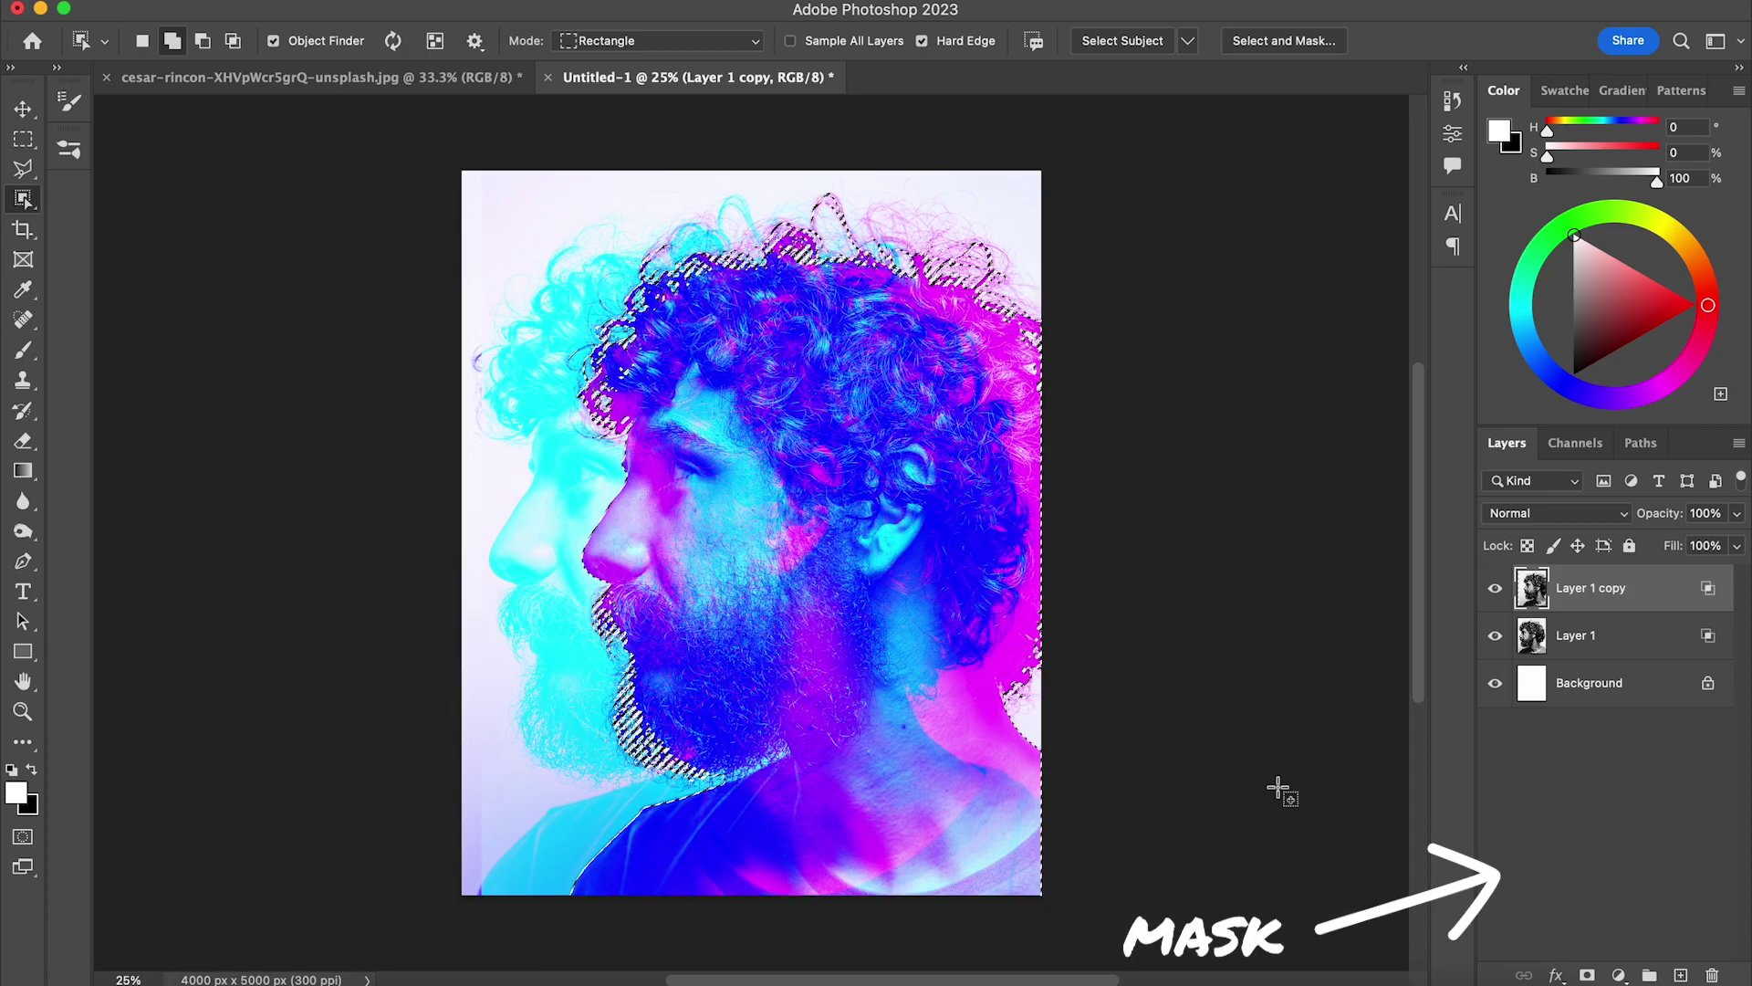
left_click(1589, 974)
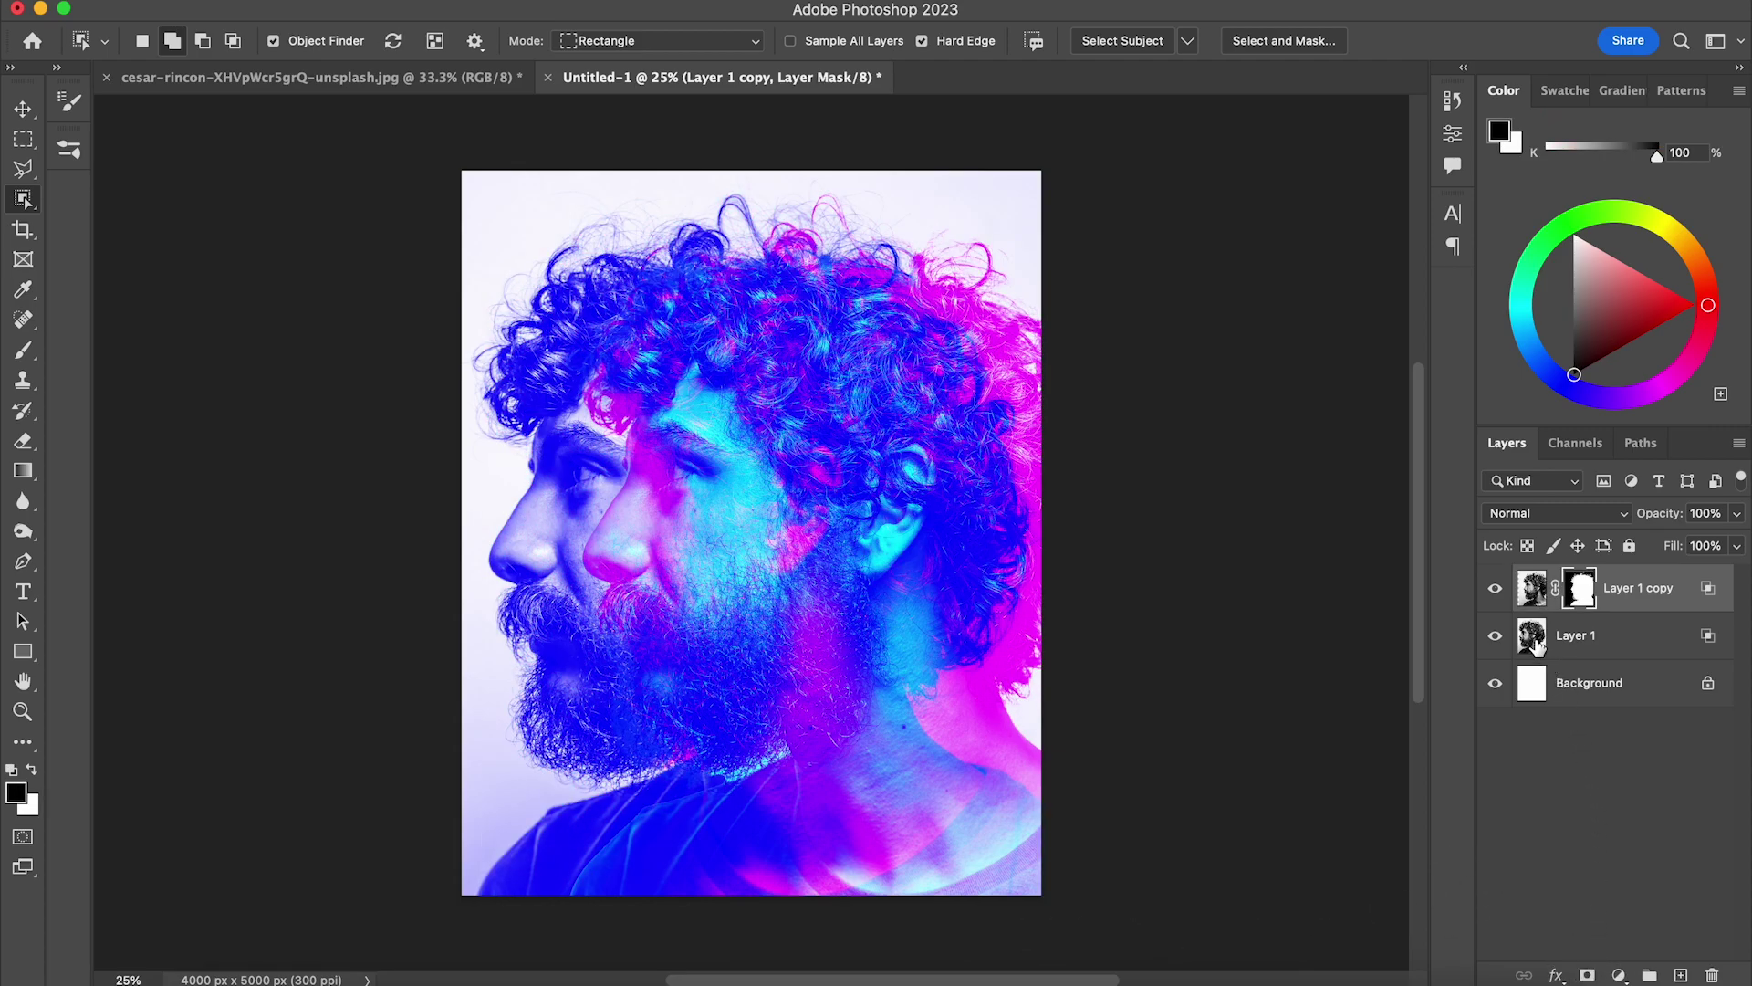
left_click(1496, 639)
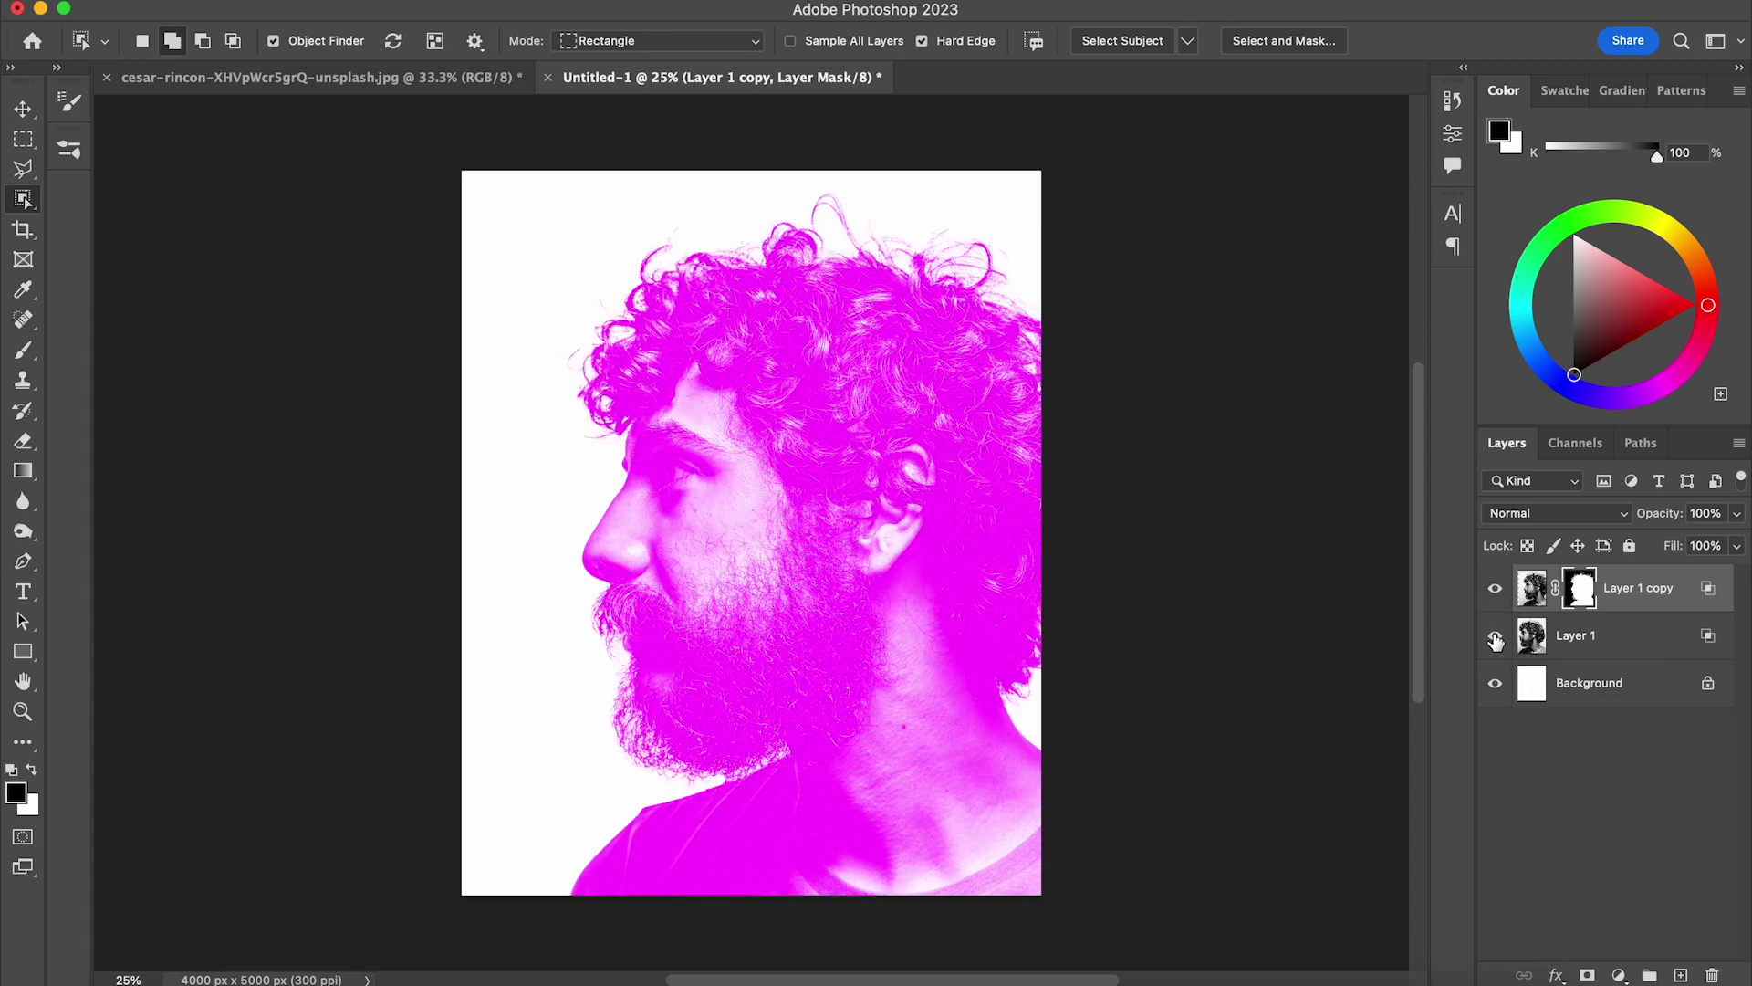
left_click(1496, 639)
Test Layer 1's R, G and B channel options and keep only red blending.
left_click(1530, 636)
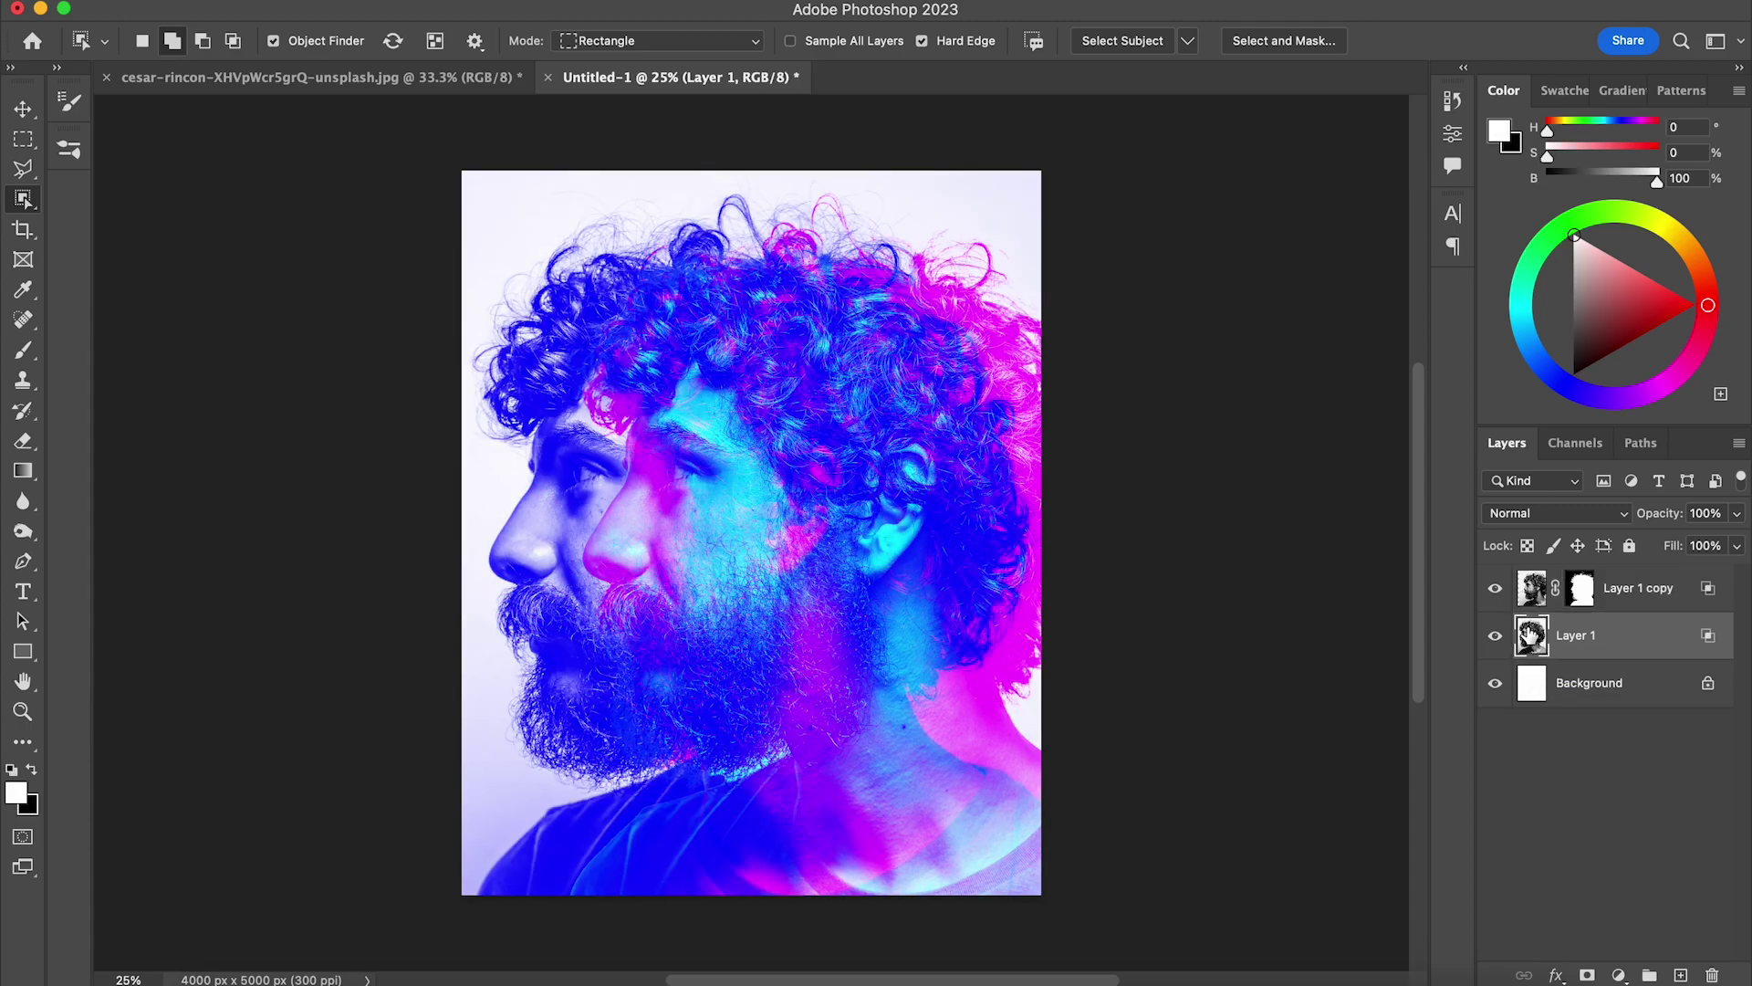
left_click(1554, 978)
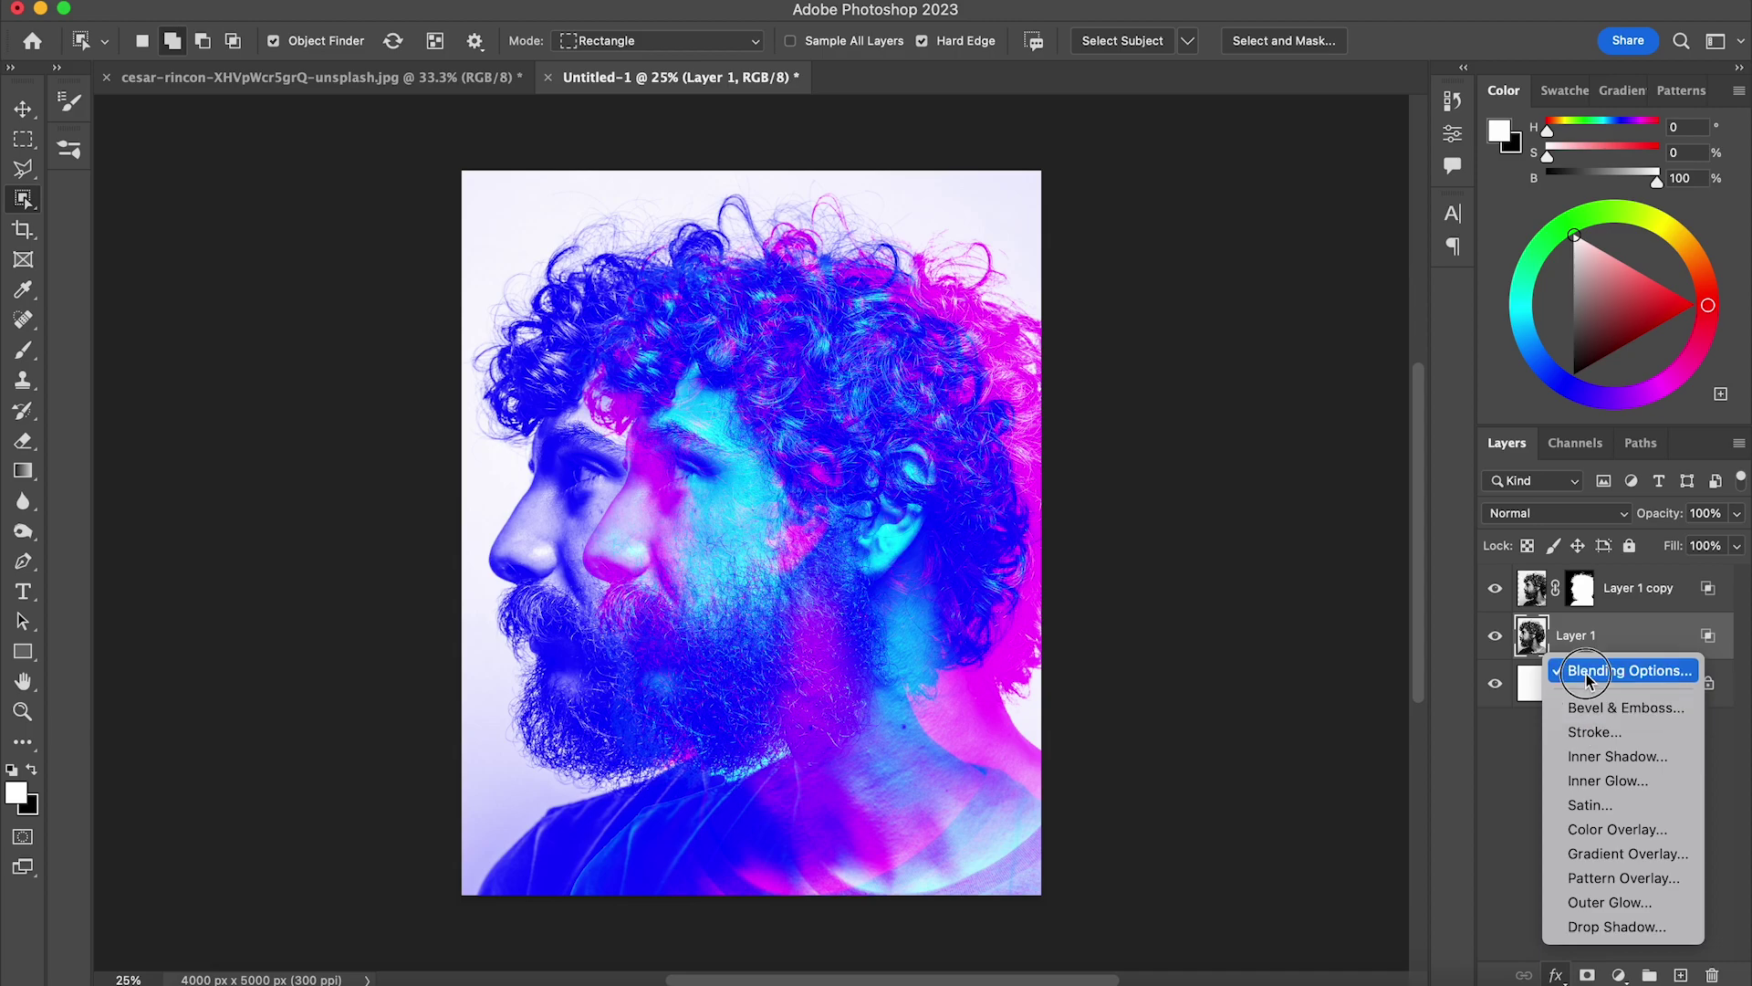
left_click(1327, 508)
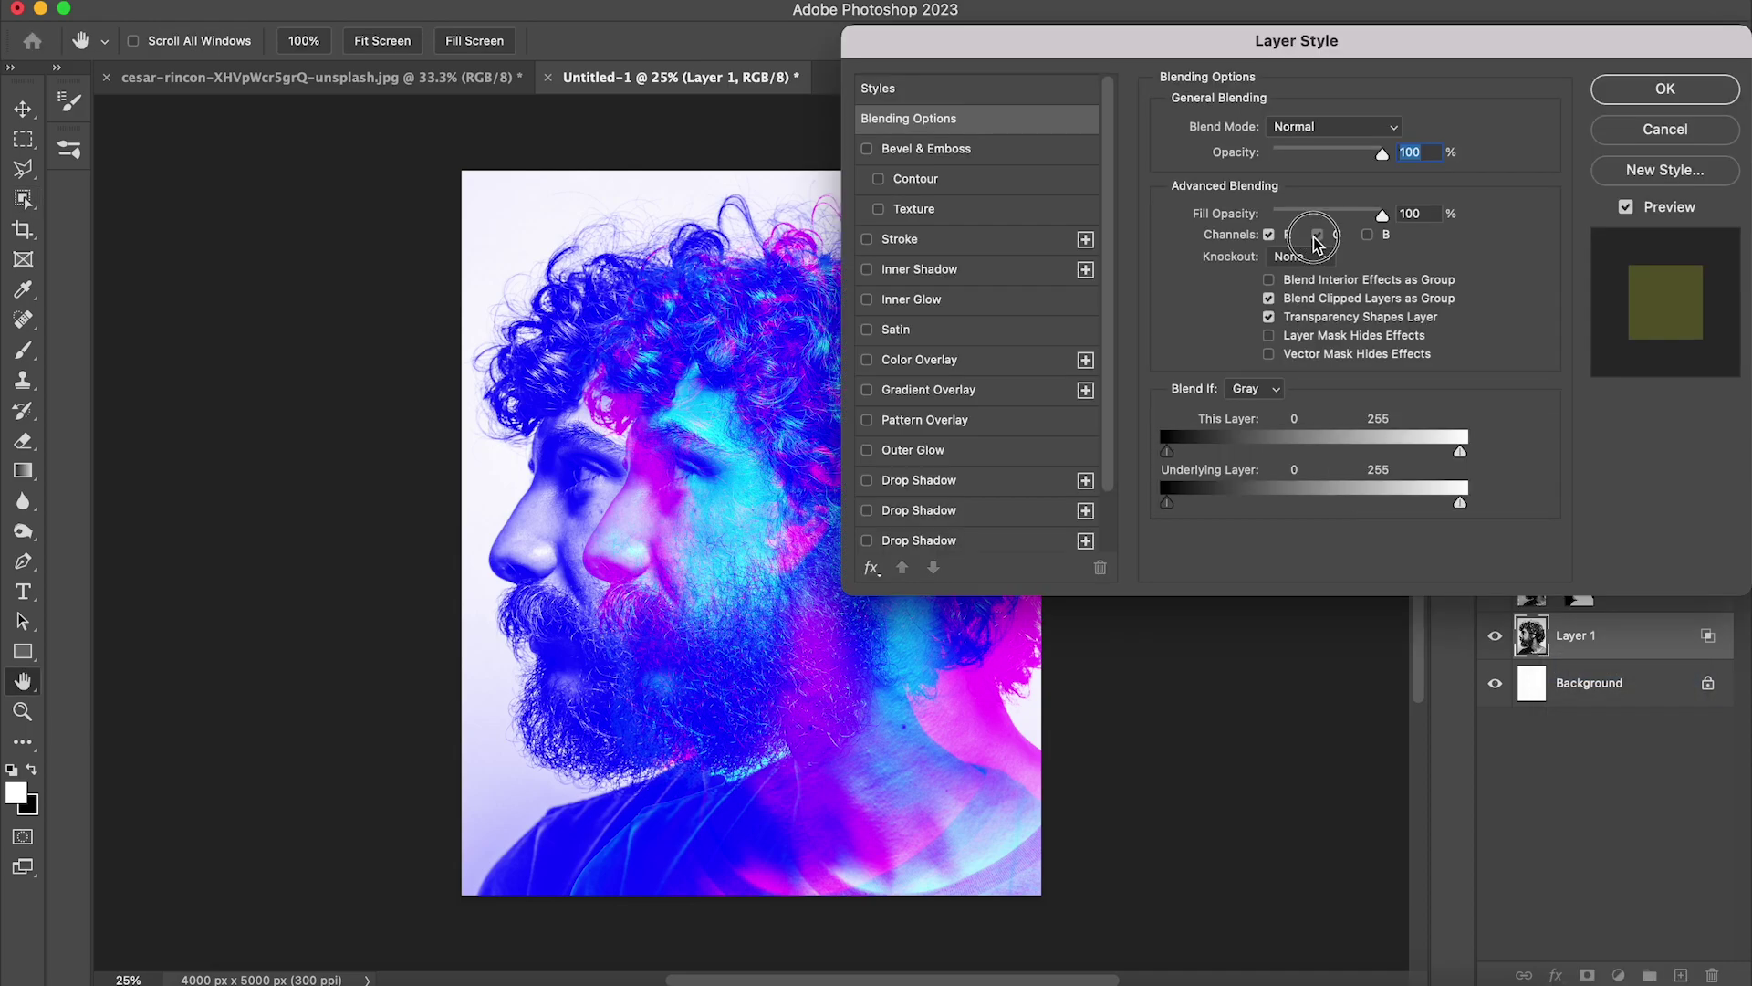
left_click(1317, 235)
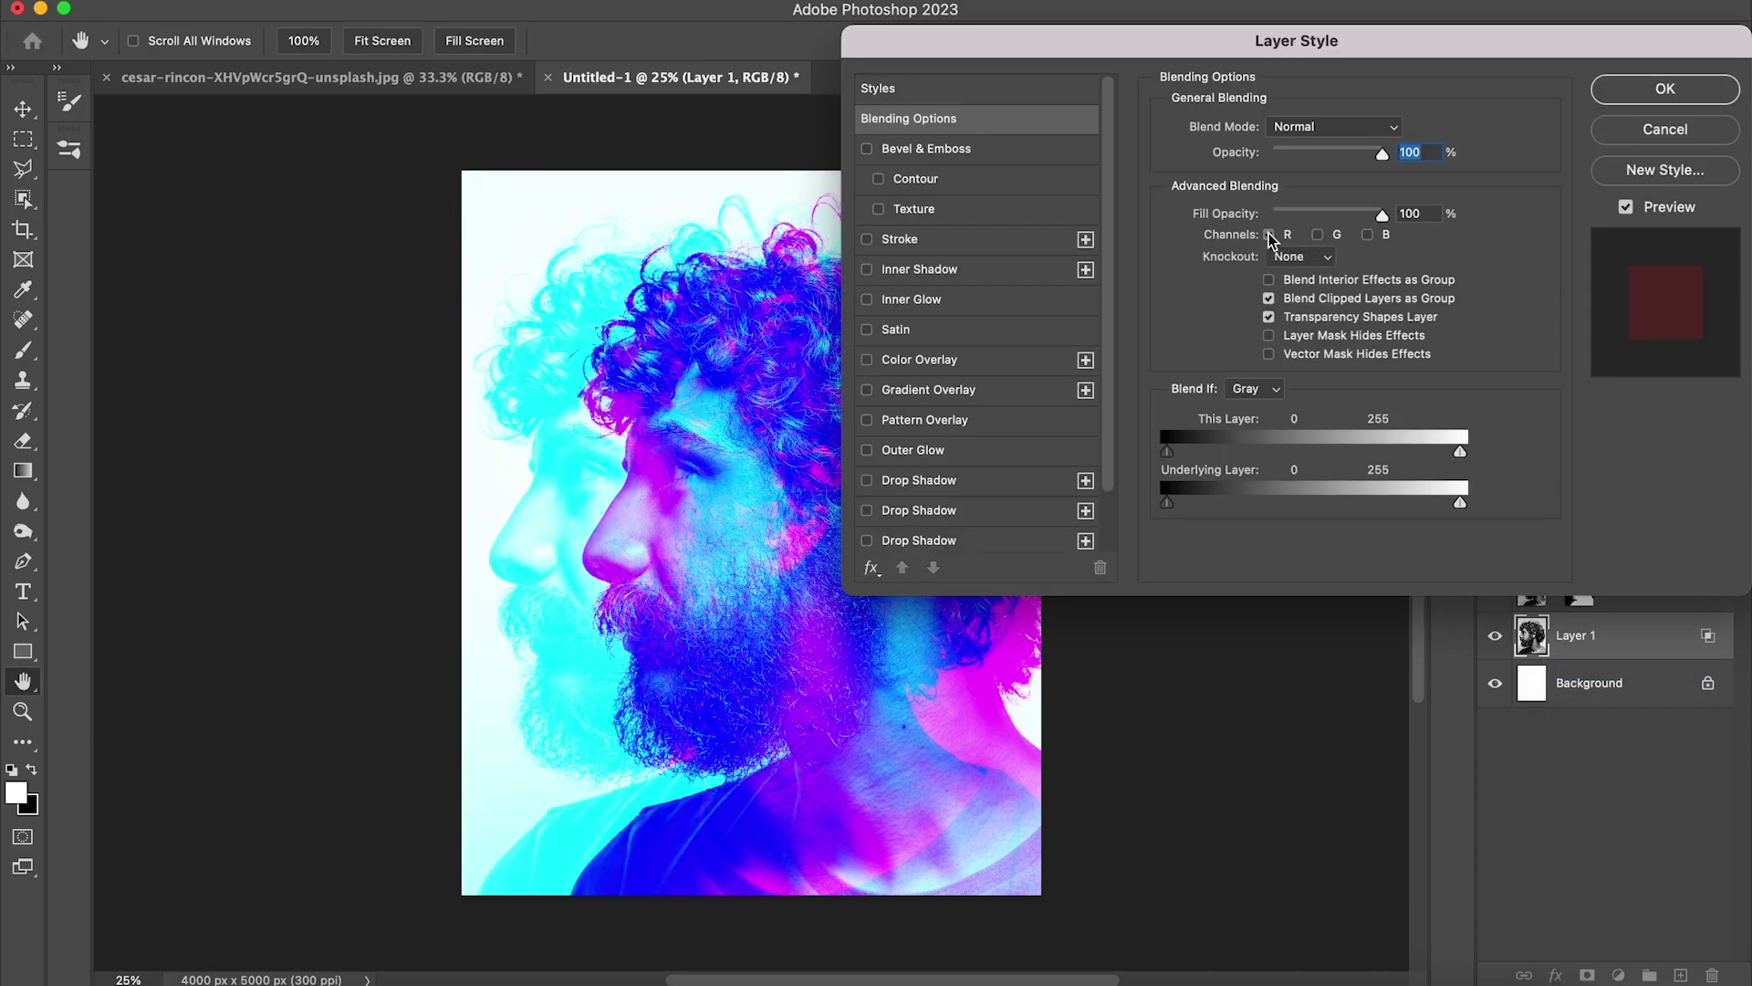
left_click(1270, 236)
left_click(1269, 235)
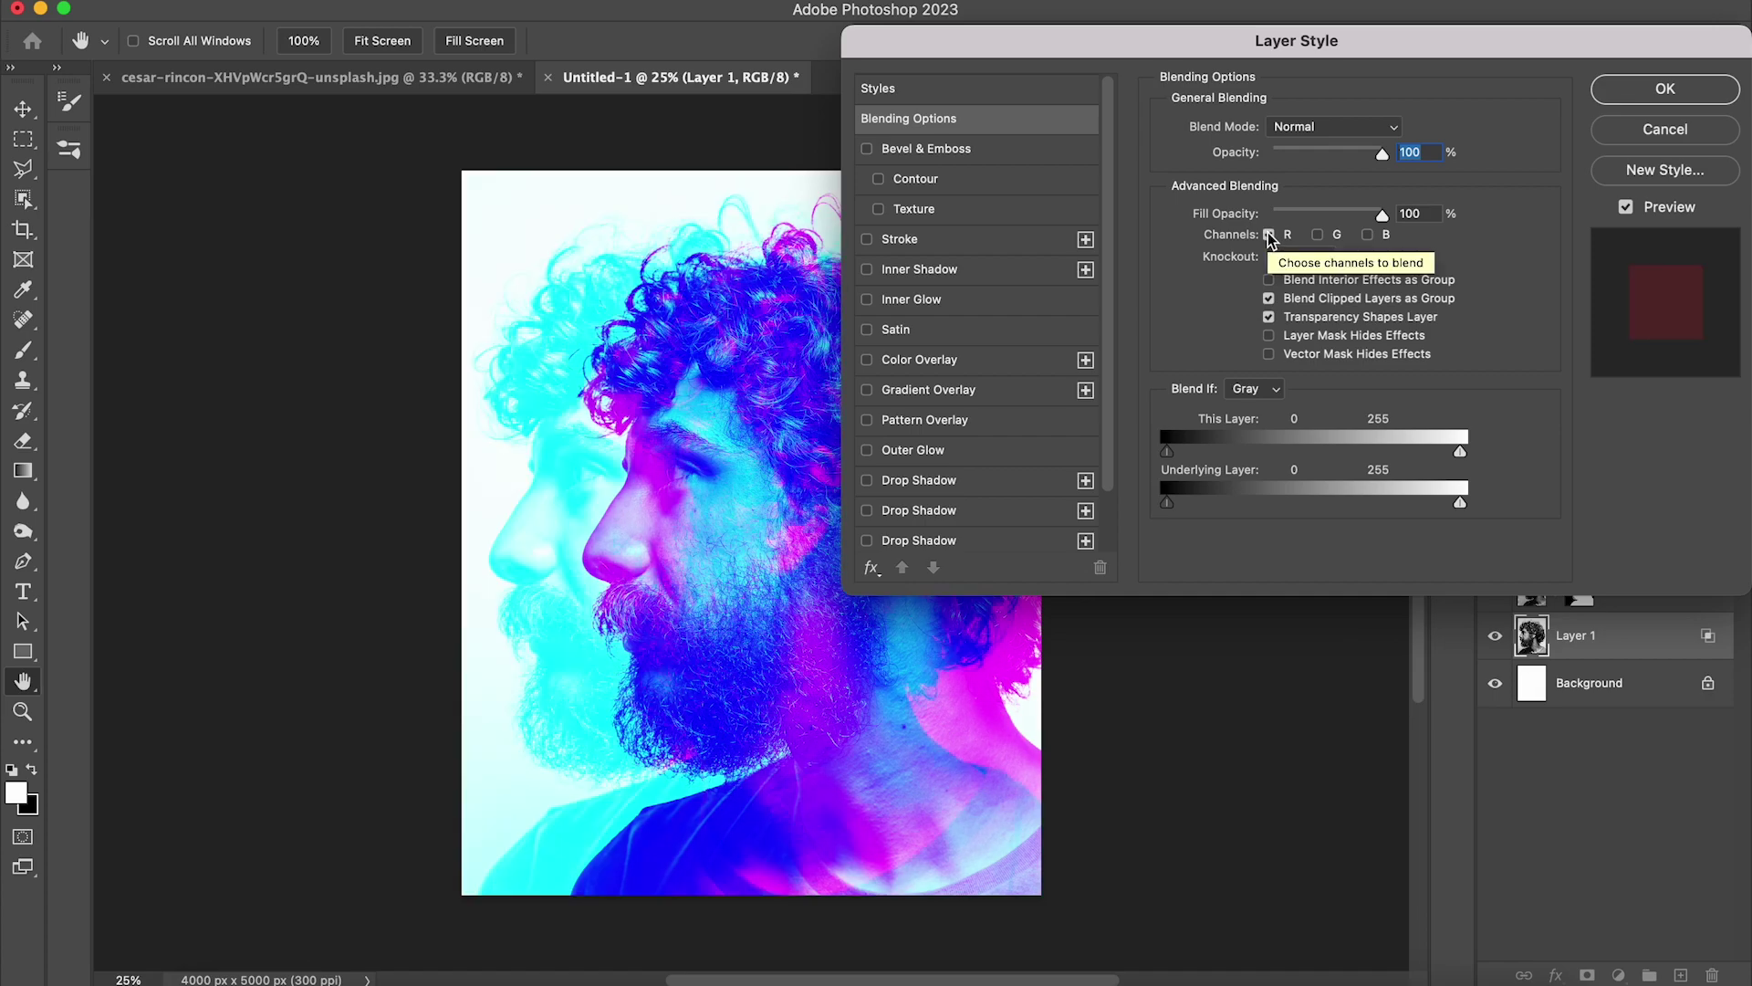
left_click(1269, 236)
left_click(1317, 236)
left_click(1317, 236)
left_click(1367, 235)
left_click(1368, 236)
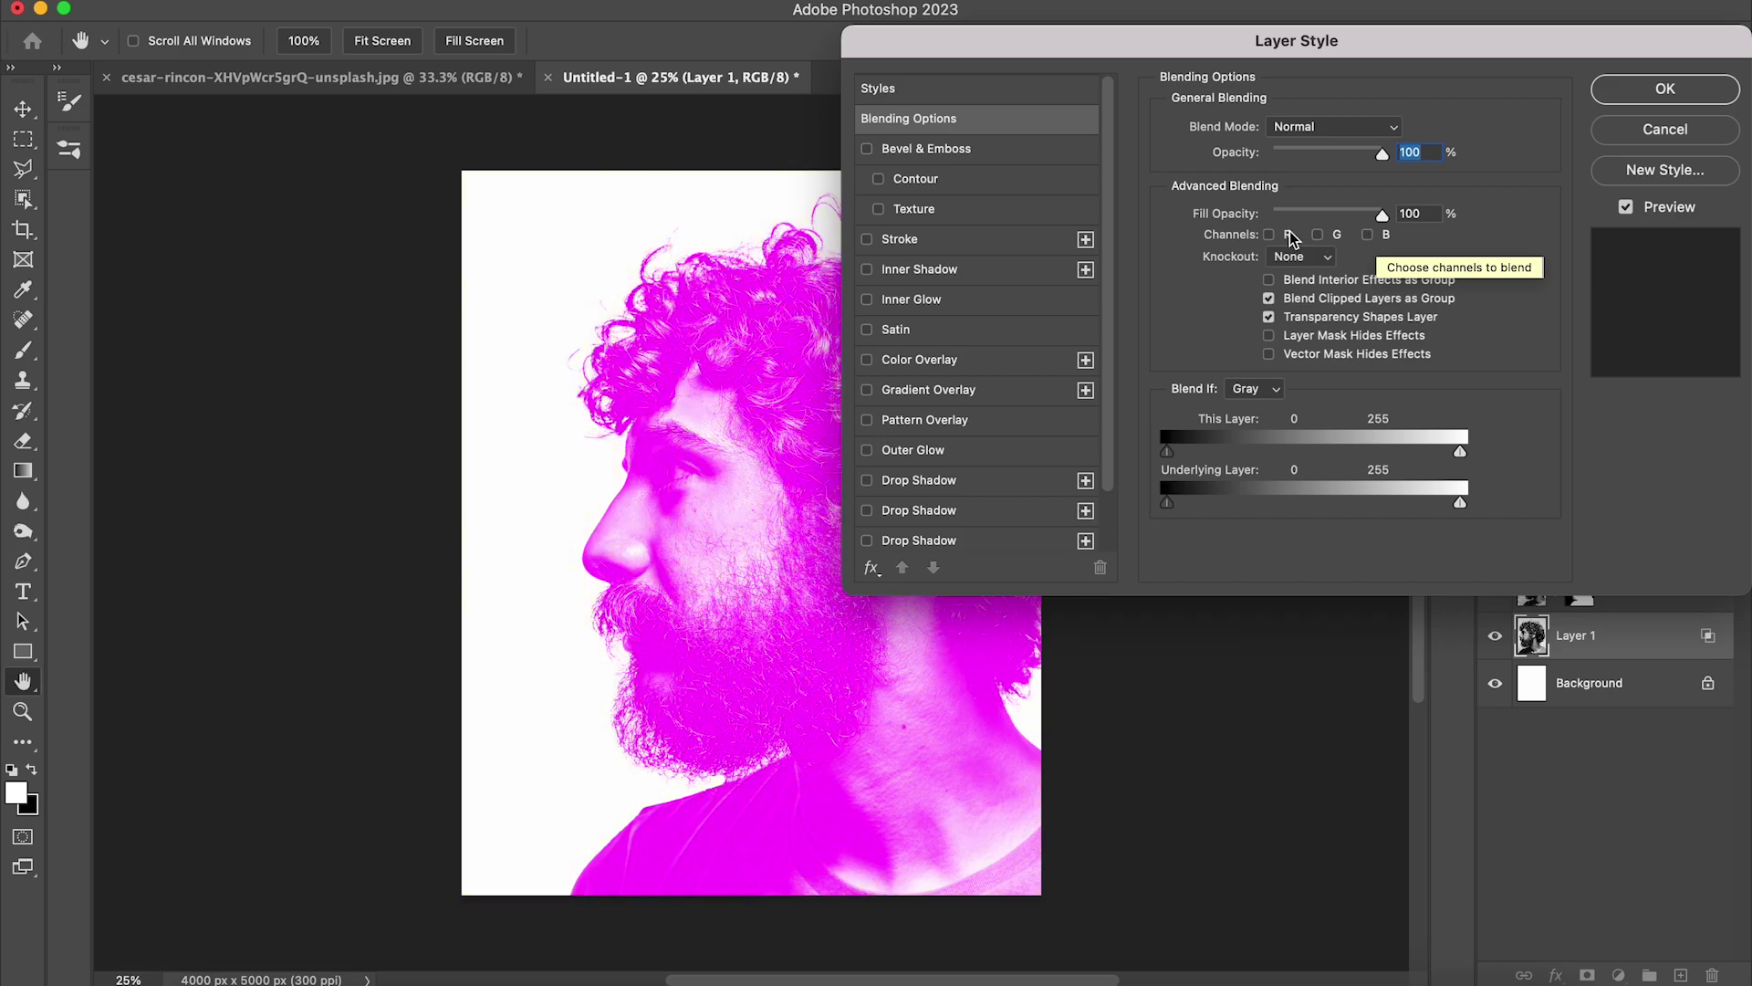
left_click(1270, 235)
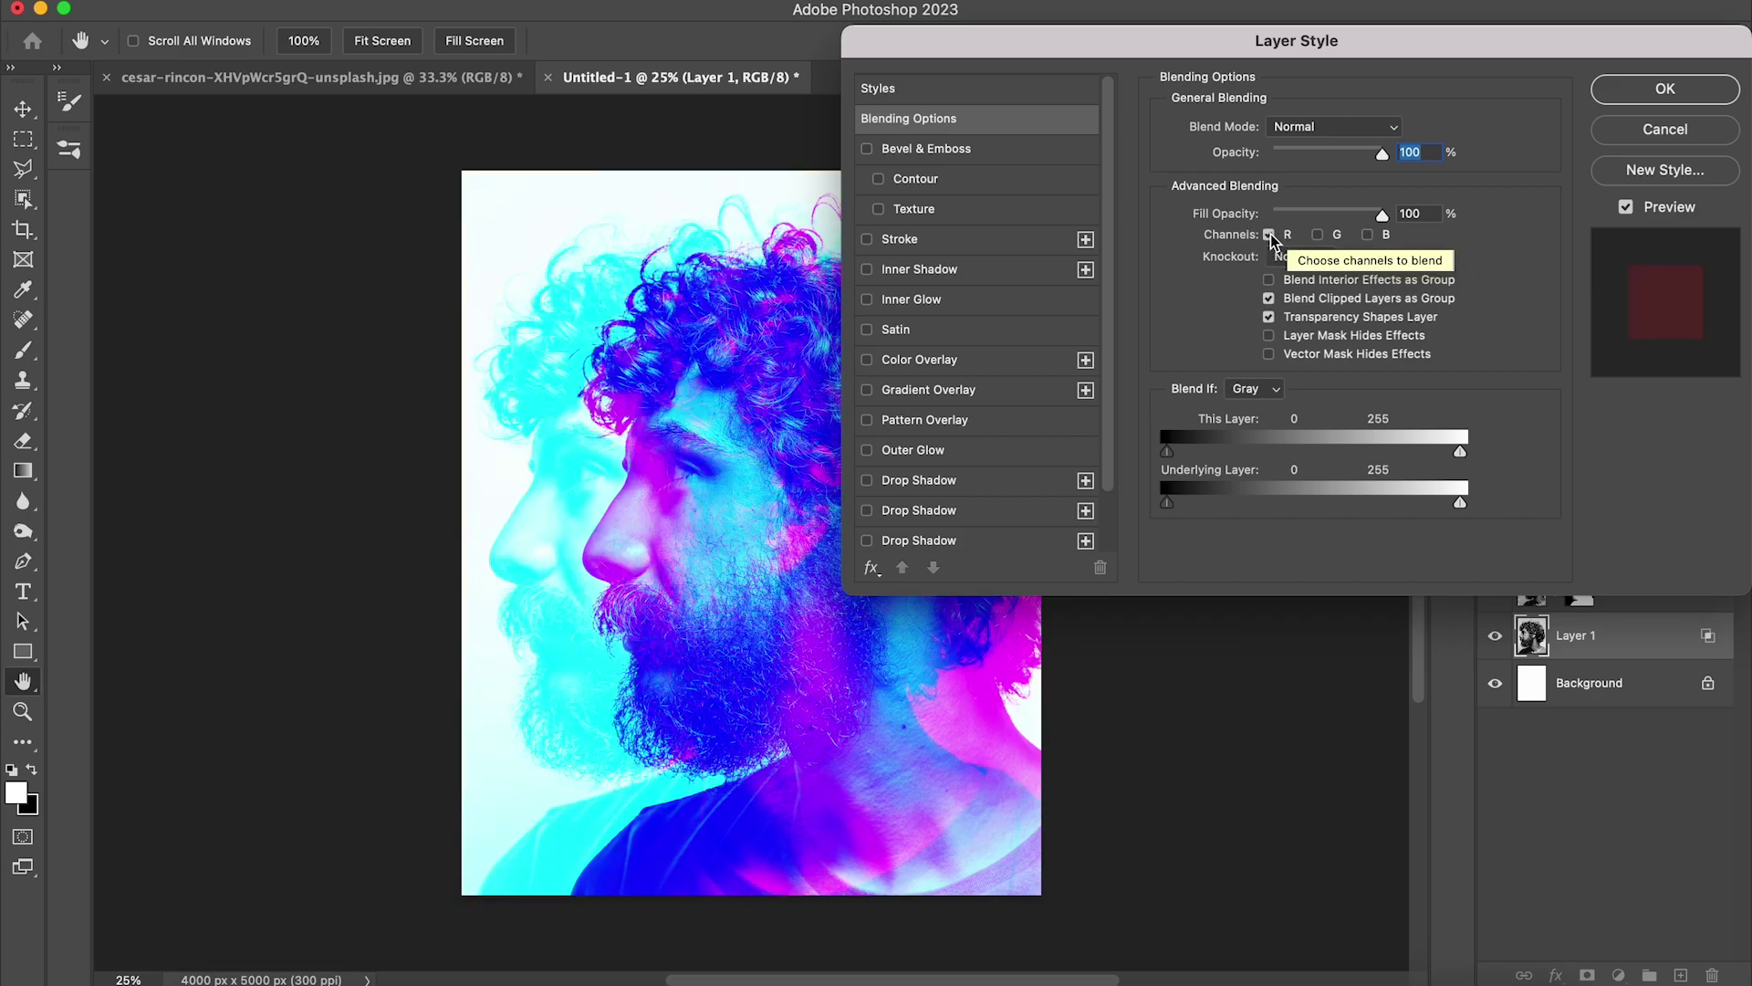
left_click(1639, 88)
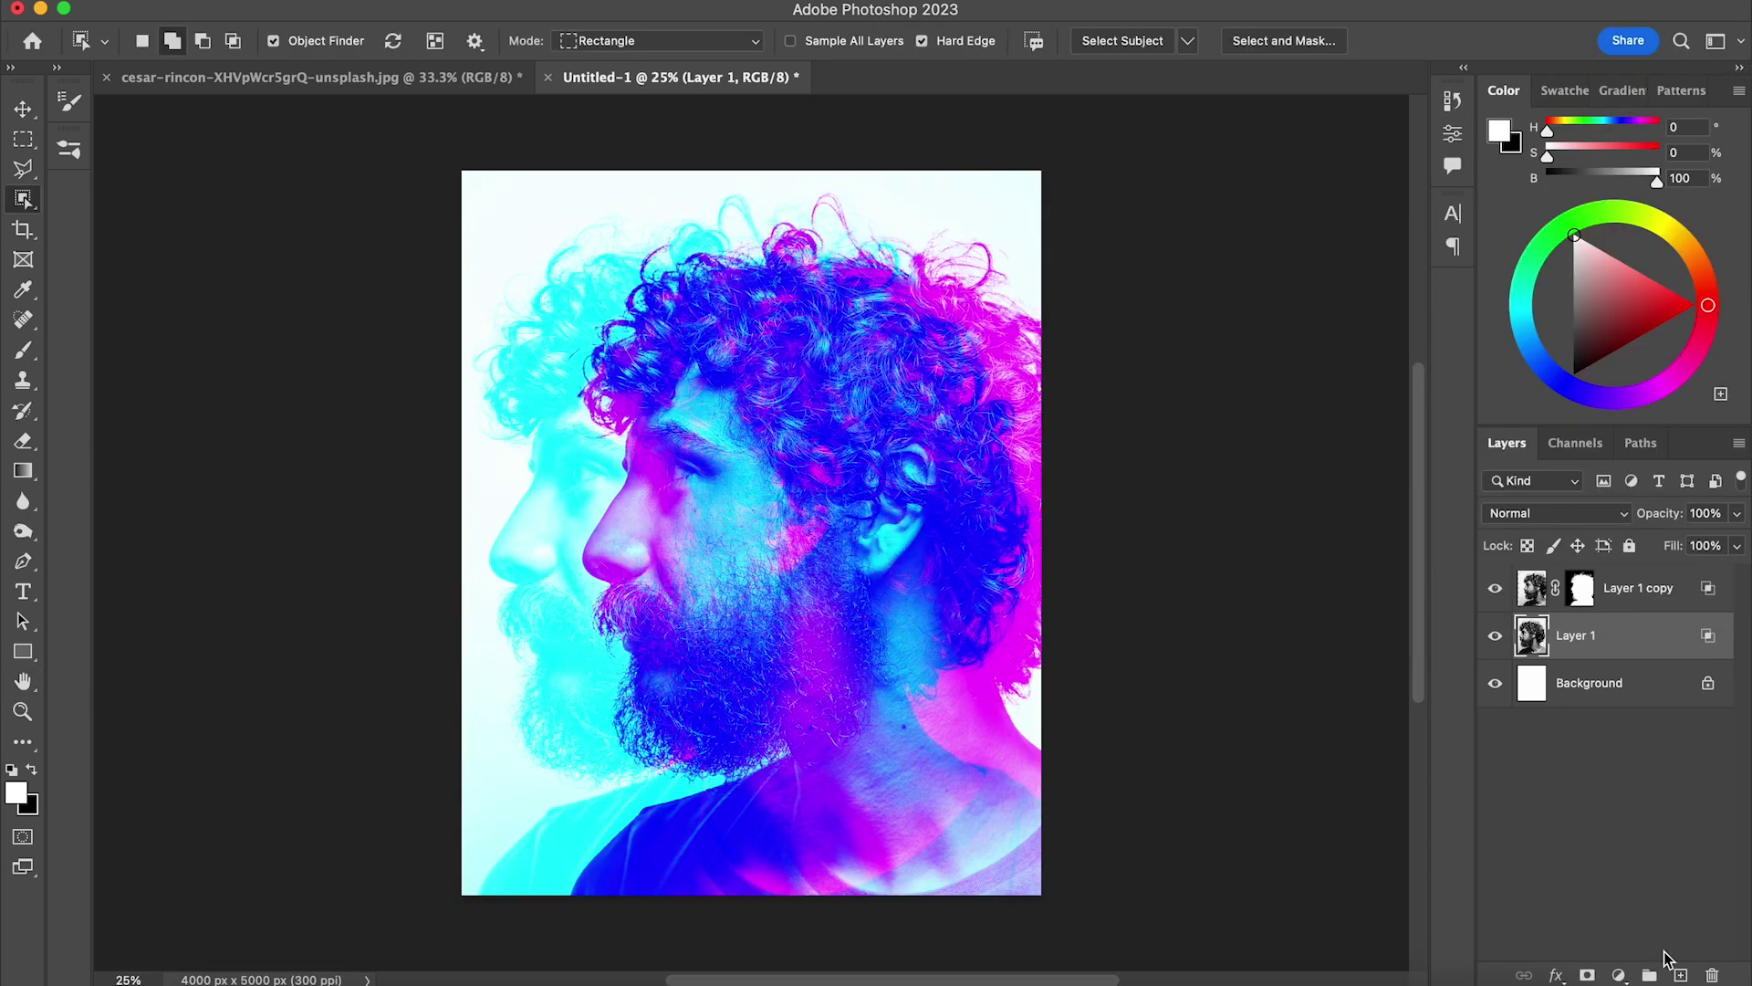
Add a new layer just above Background and fill it with black.
left_click(1680, 976)
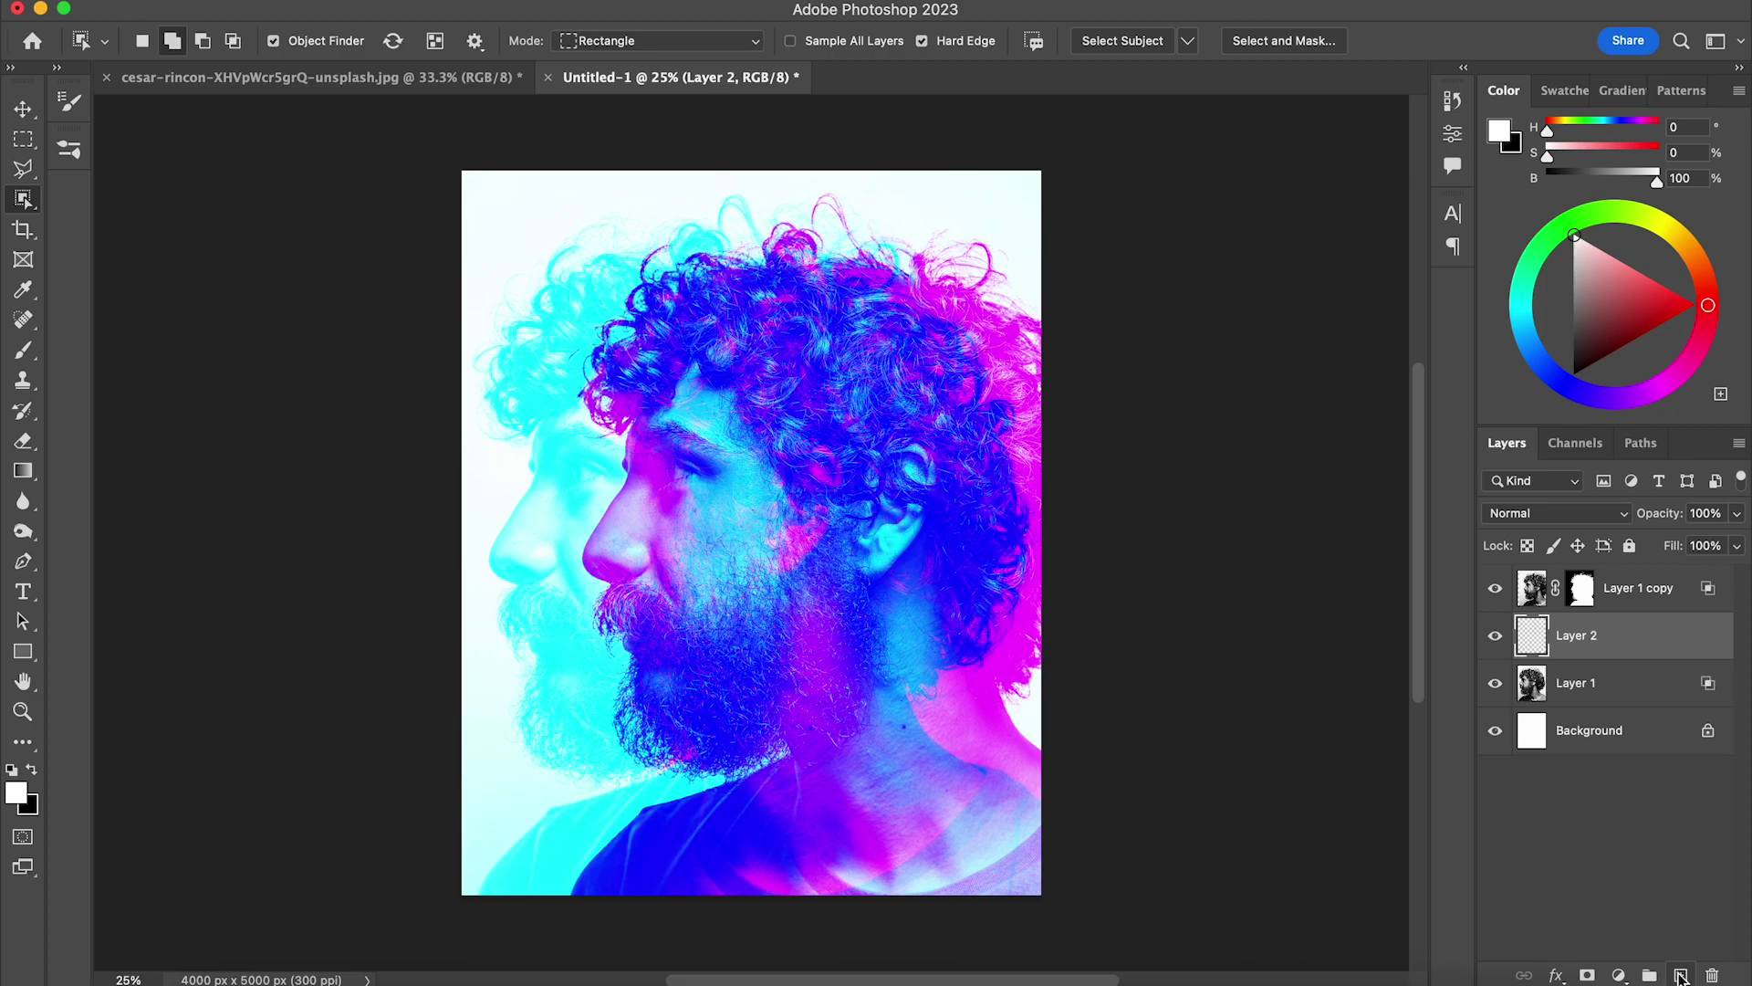
left_click_drag(1606, 639, 1602, 704)
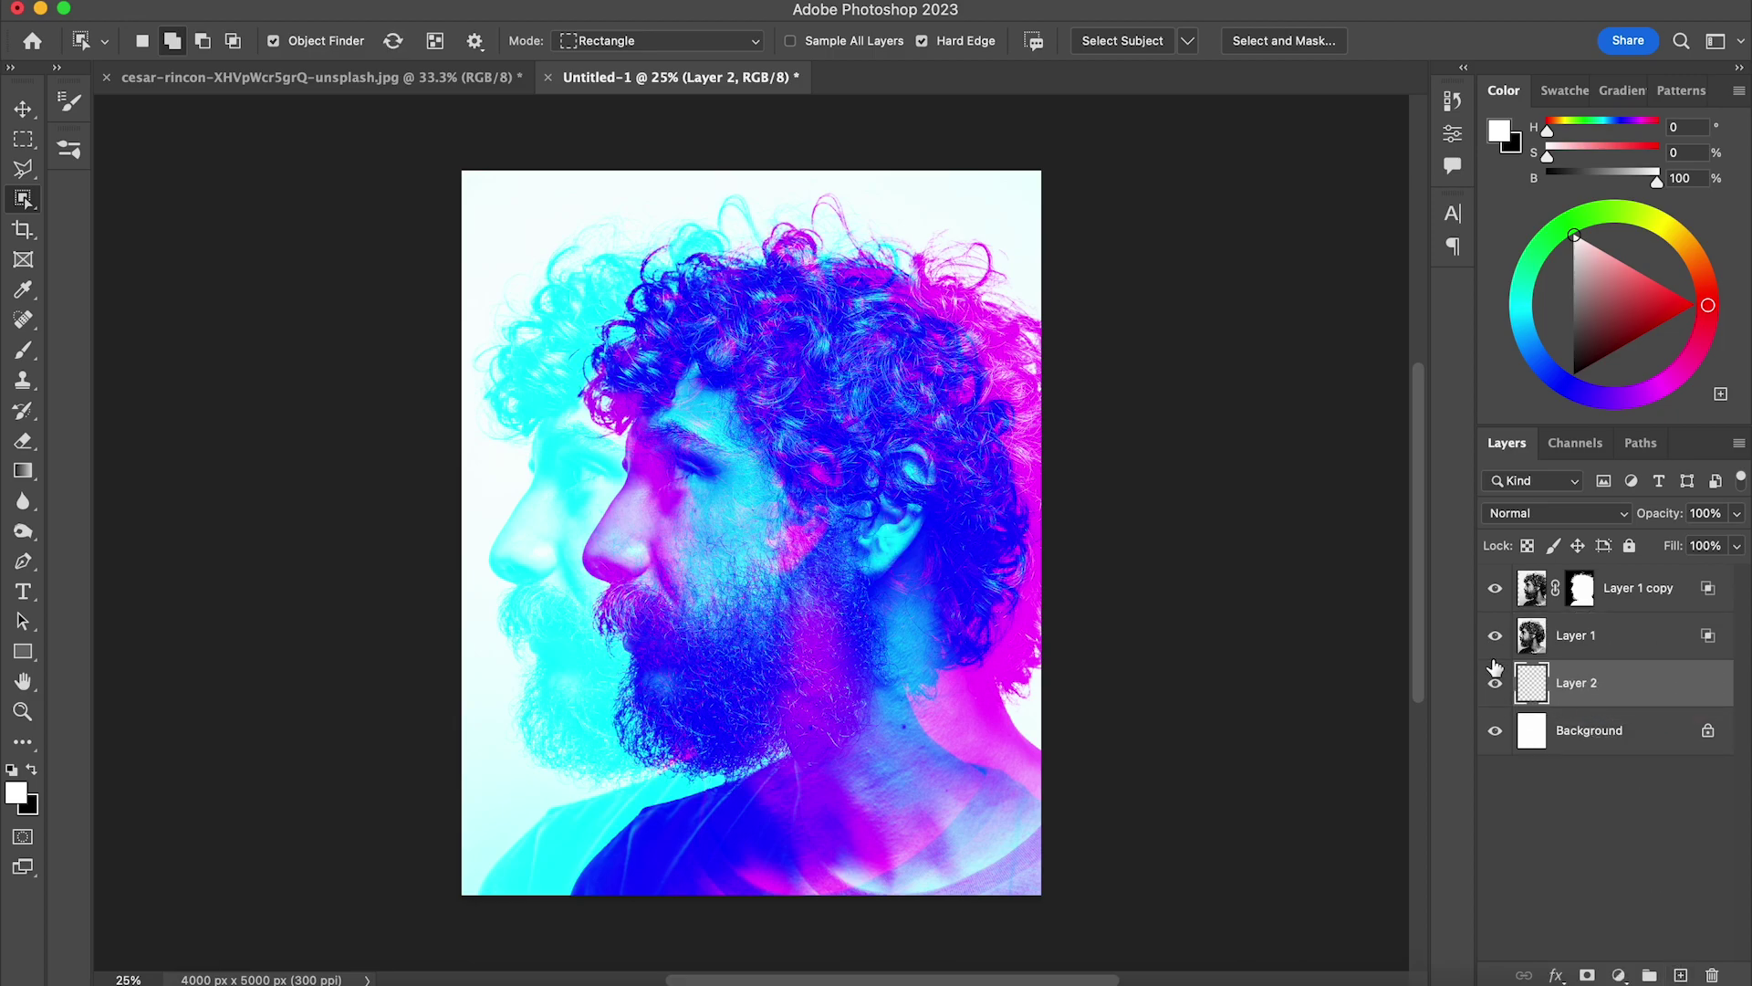
left_click(223, 0)
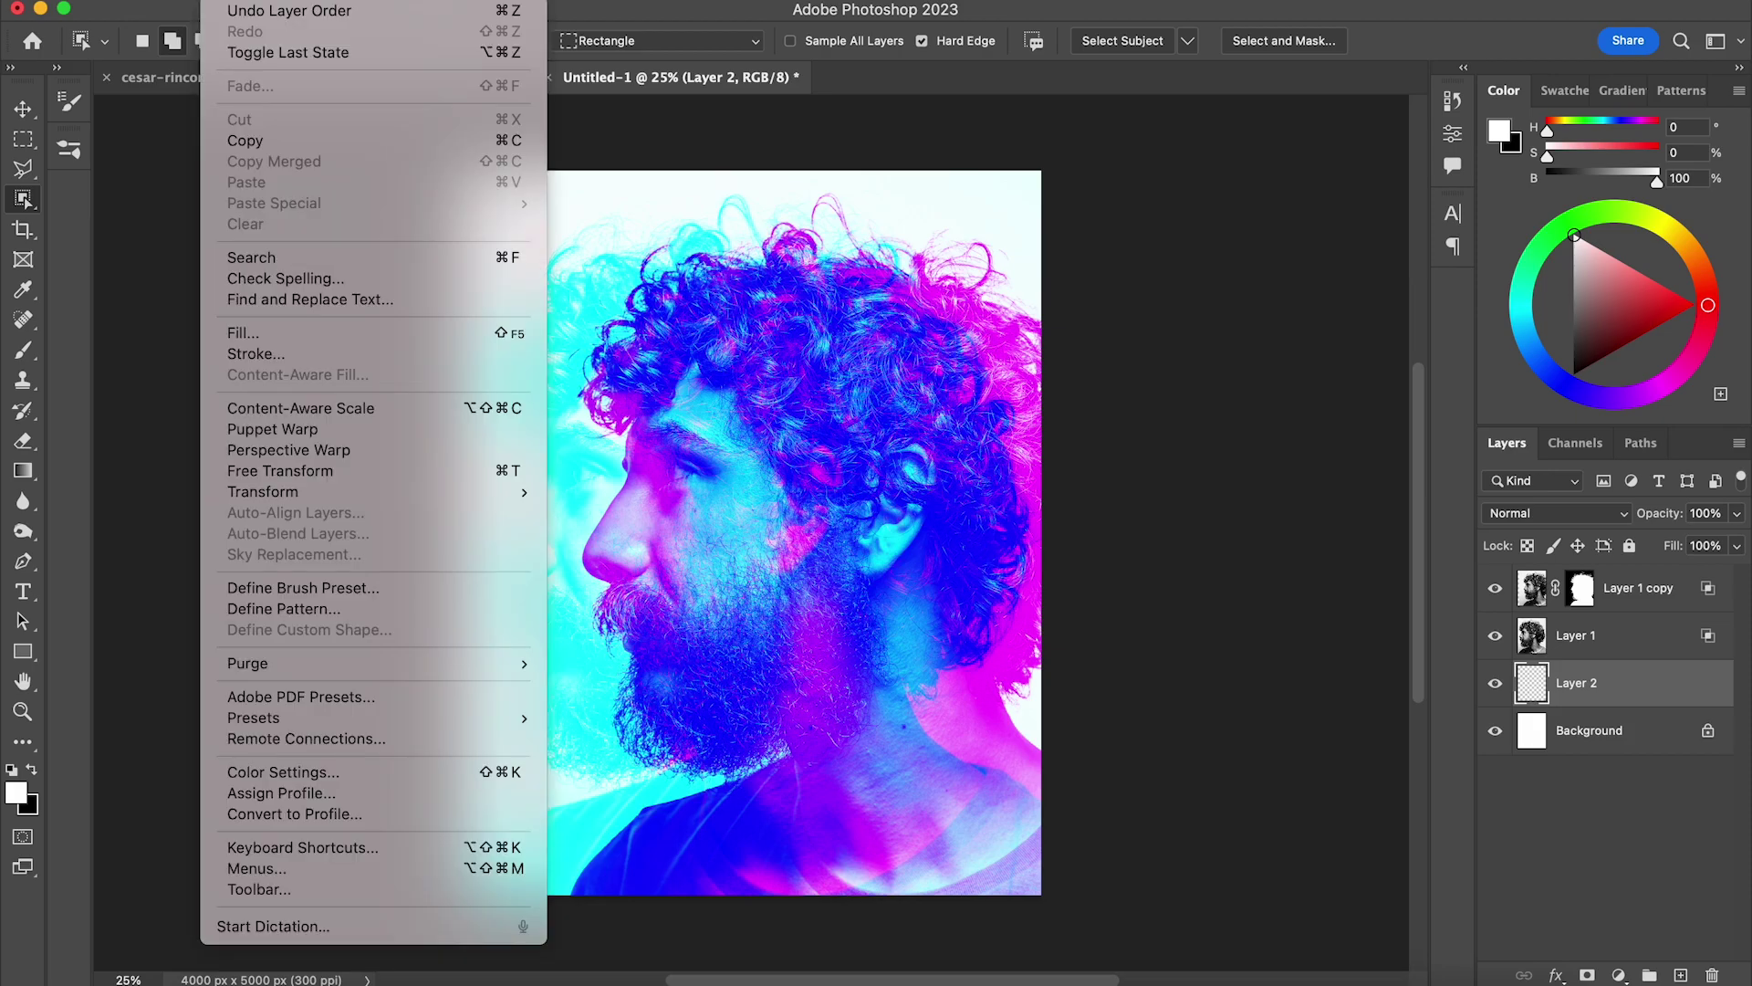
left_click(307, 334)
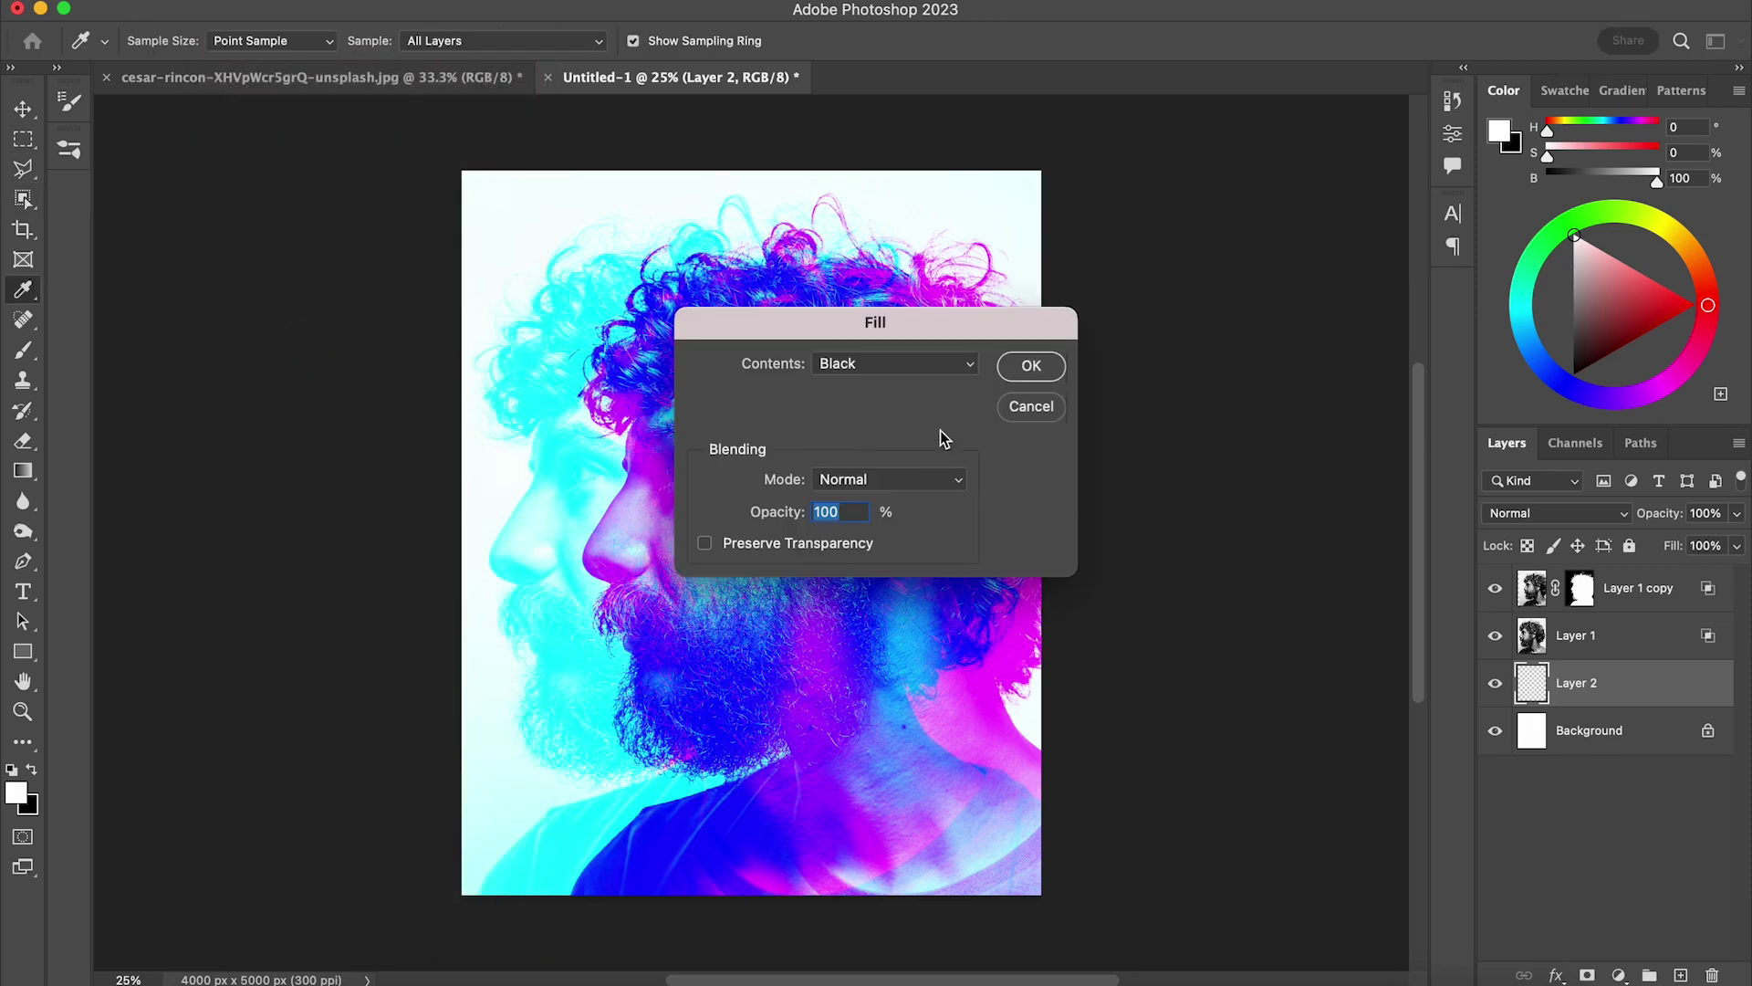
left_click(1030, 366)
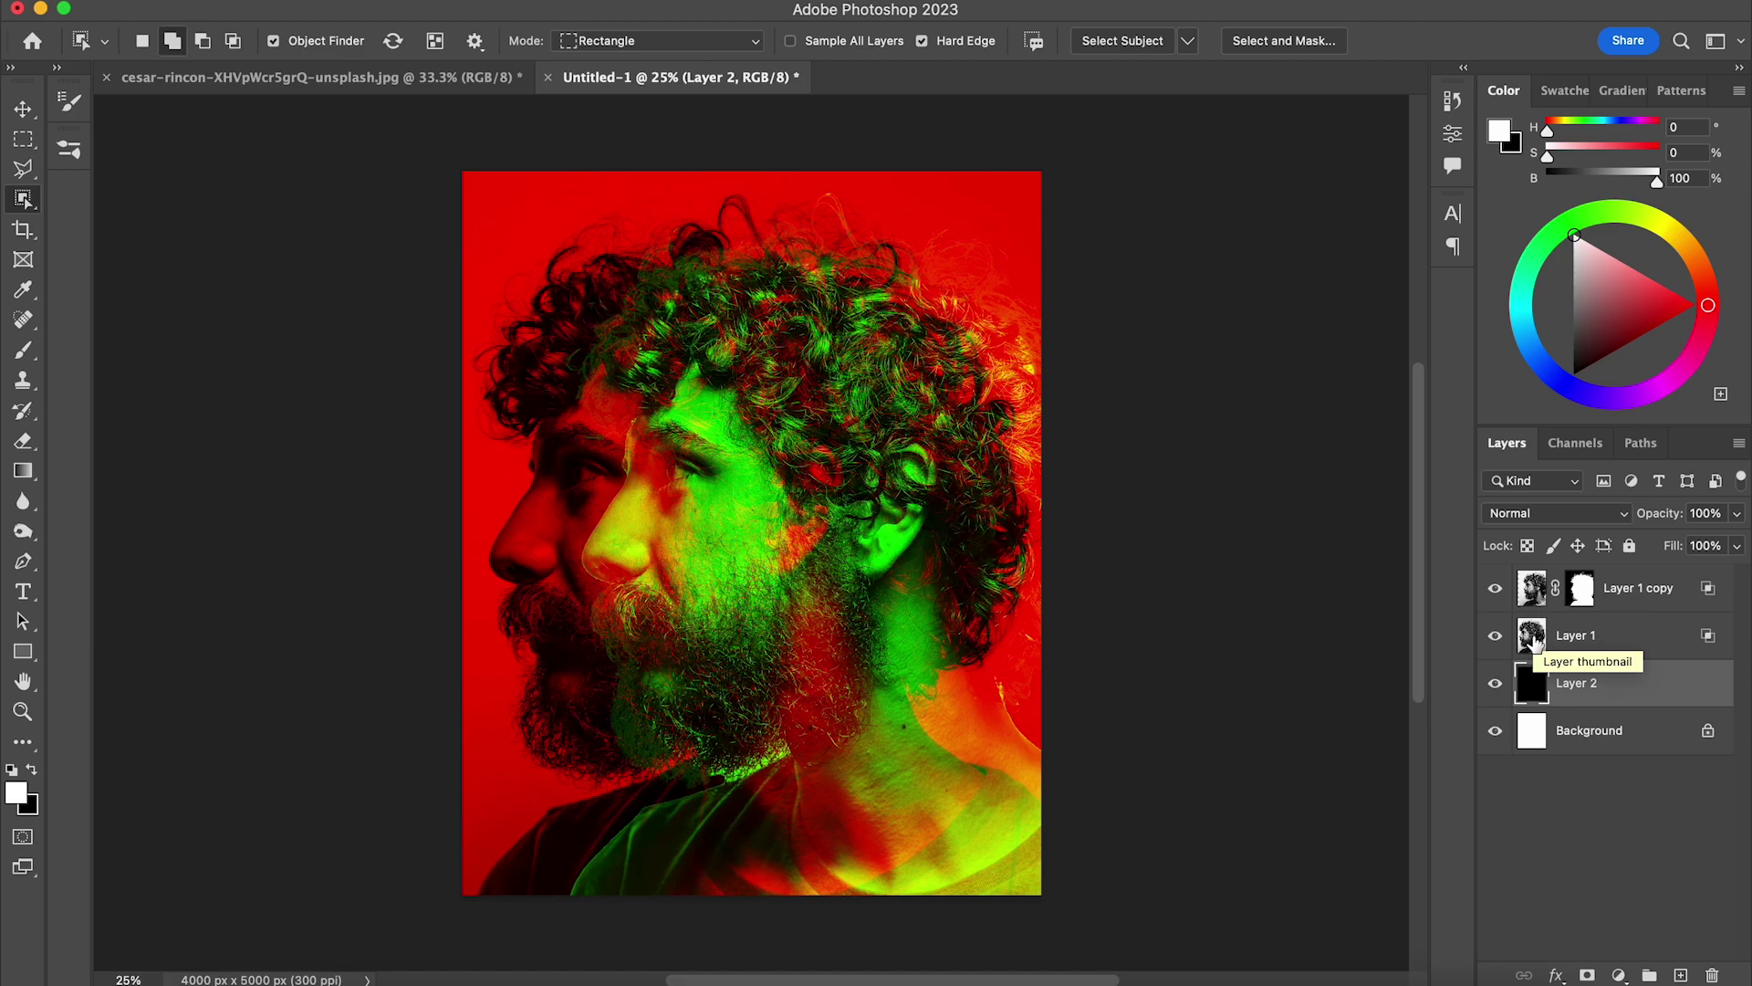
Mask Layer 1 to the man's head and shoulders using Object Selection.
left_click(1533, 638)
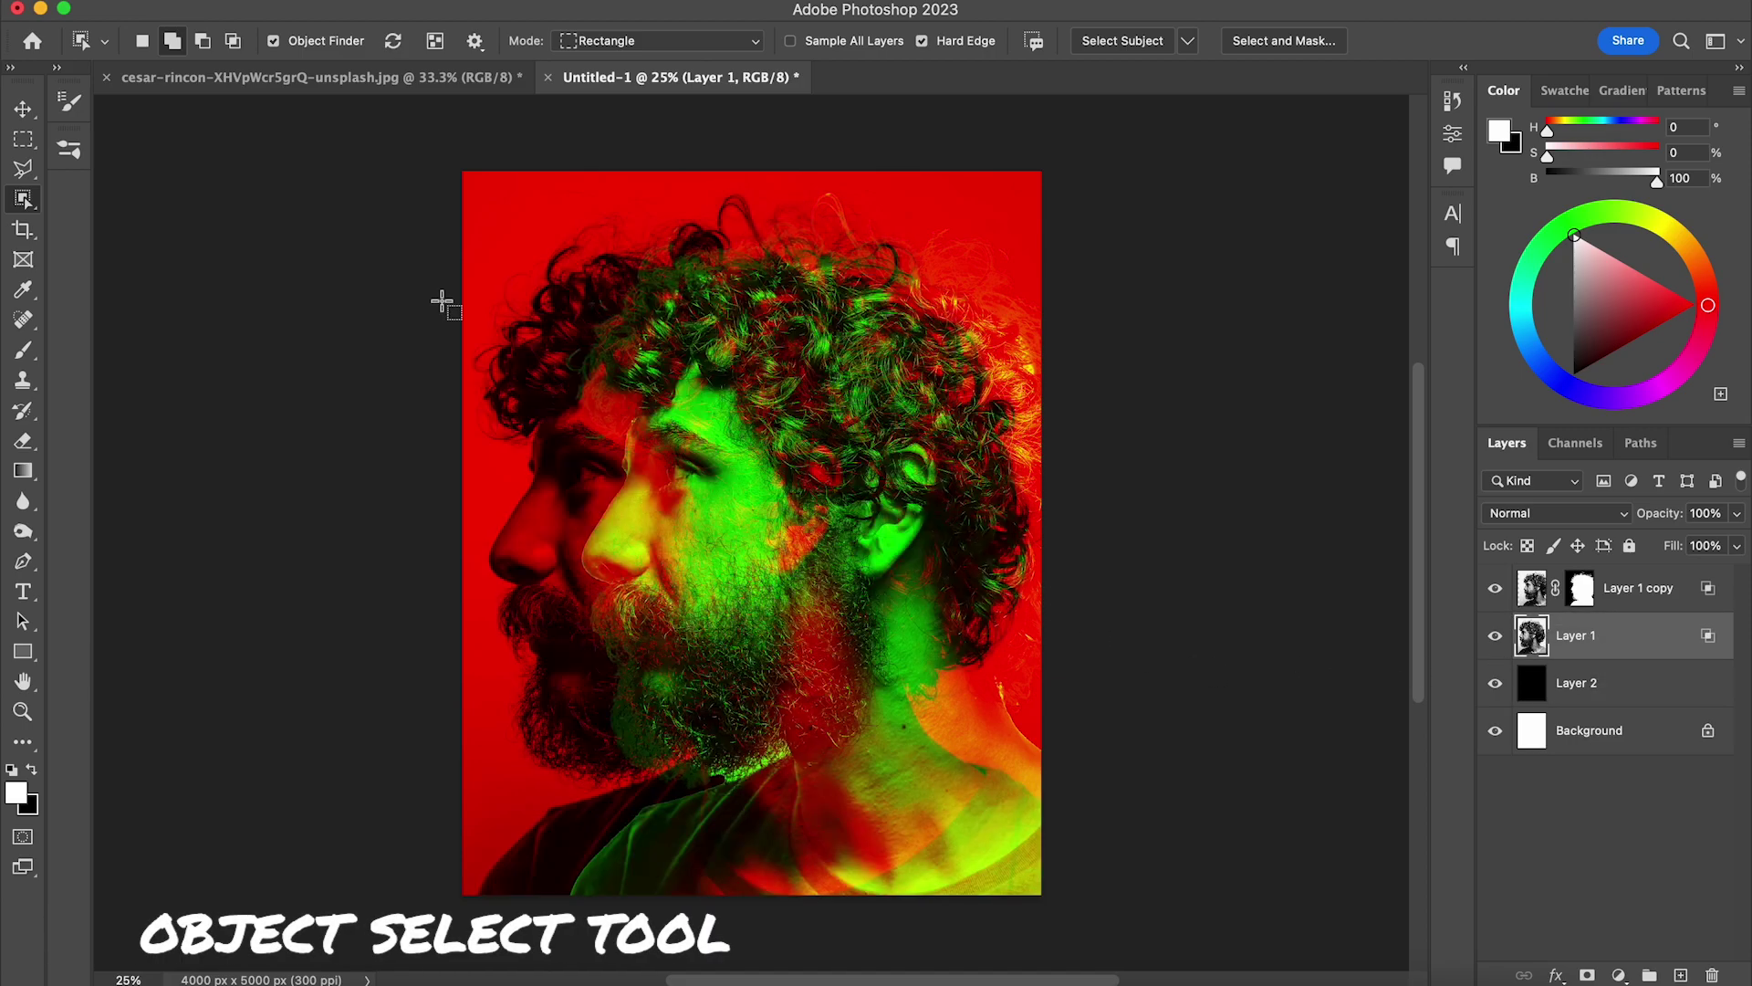
left_click_drag(478, 173, 1058, 914)
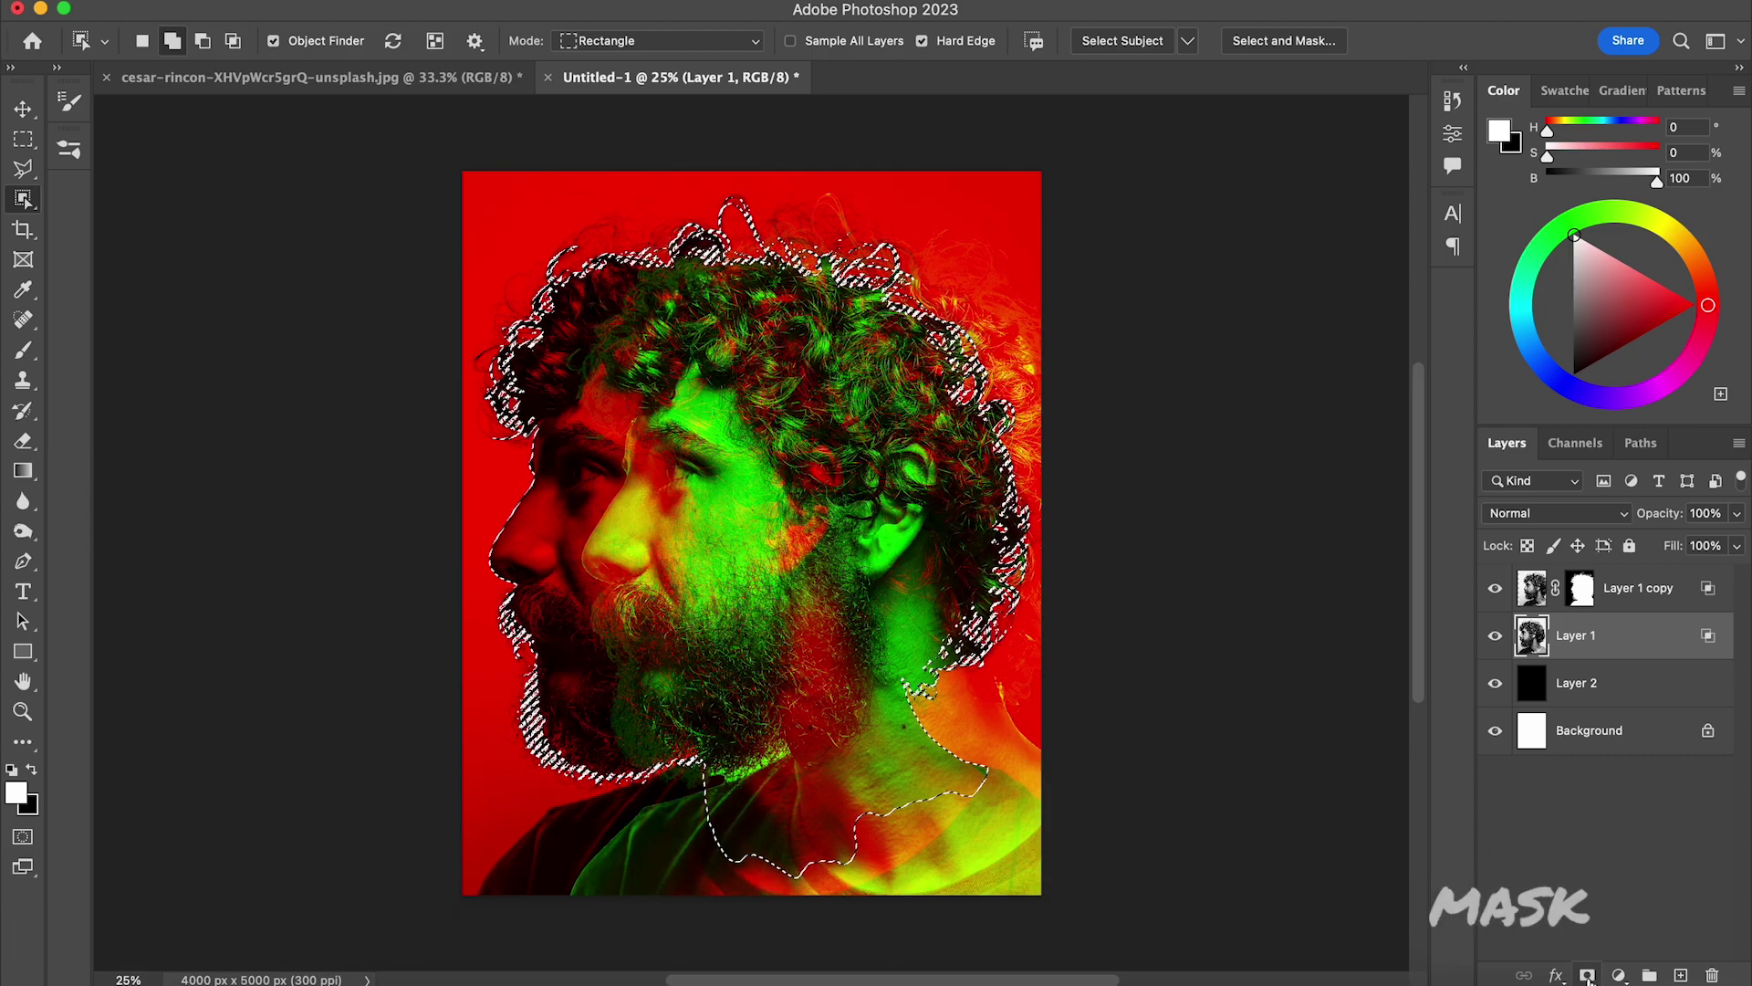
left_click(1588, 975)
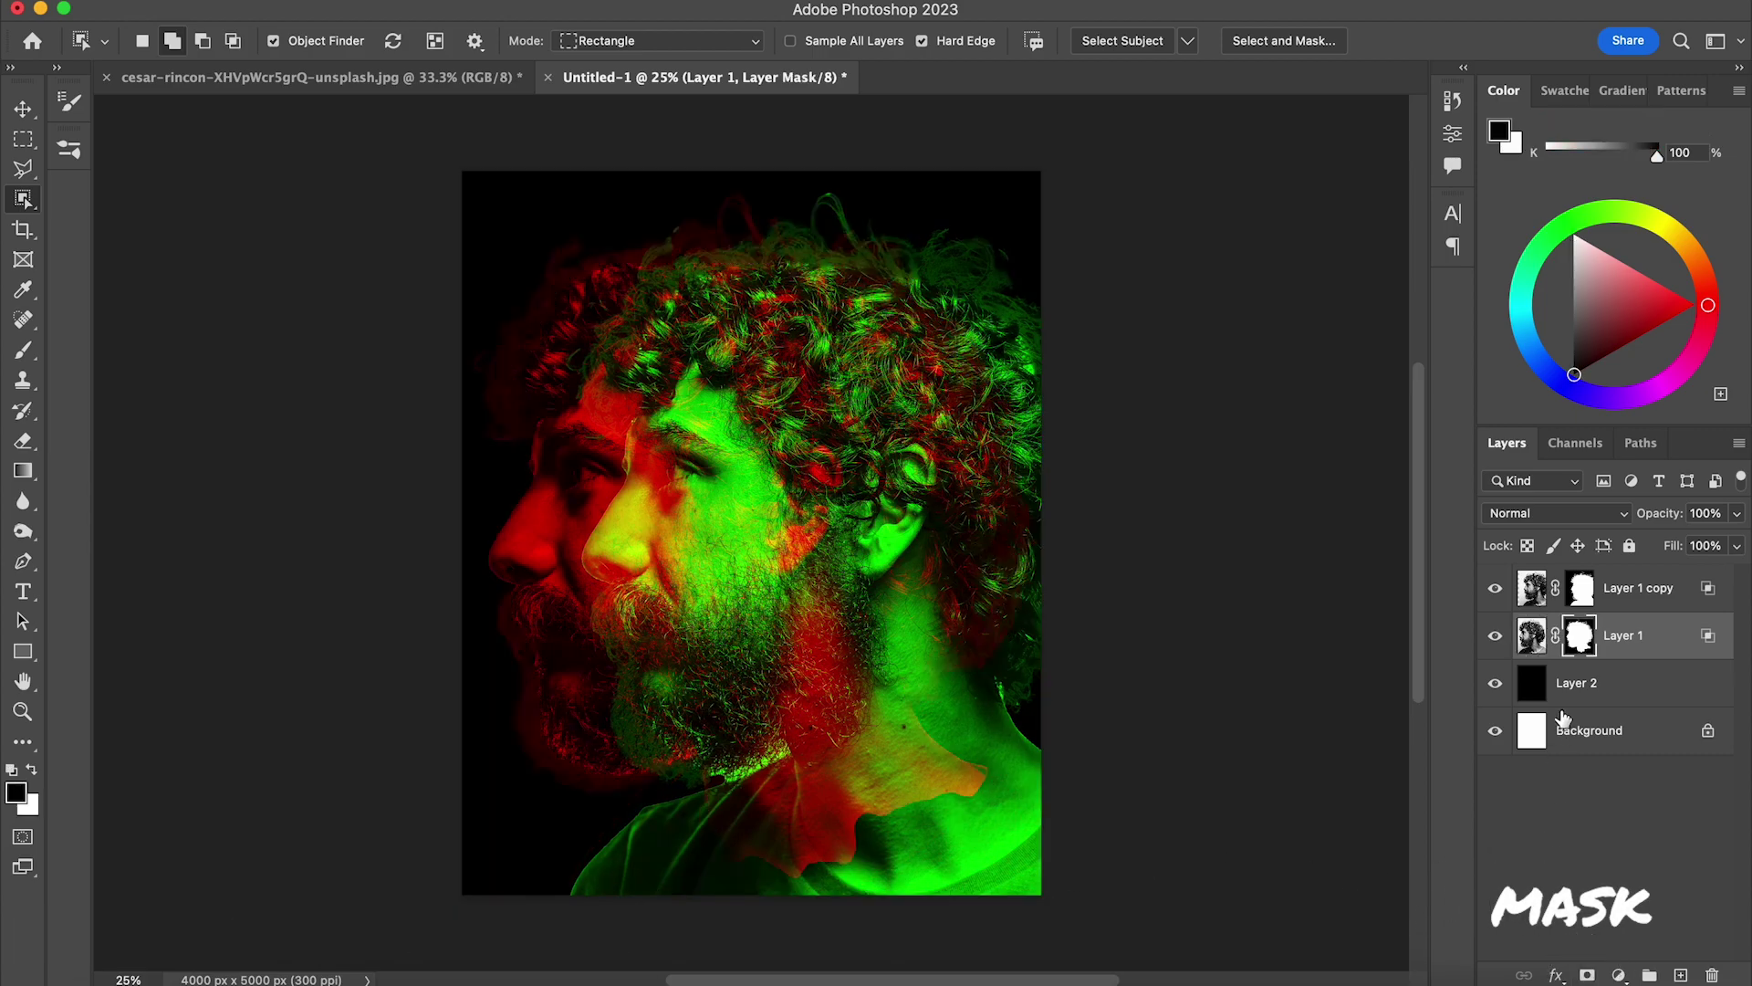
left_click(1532, 589)
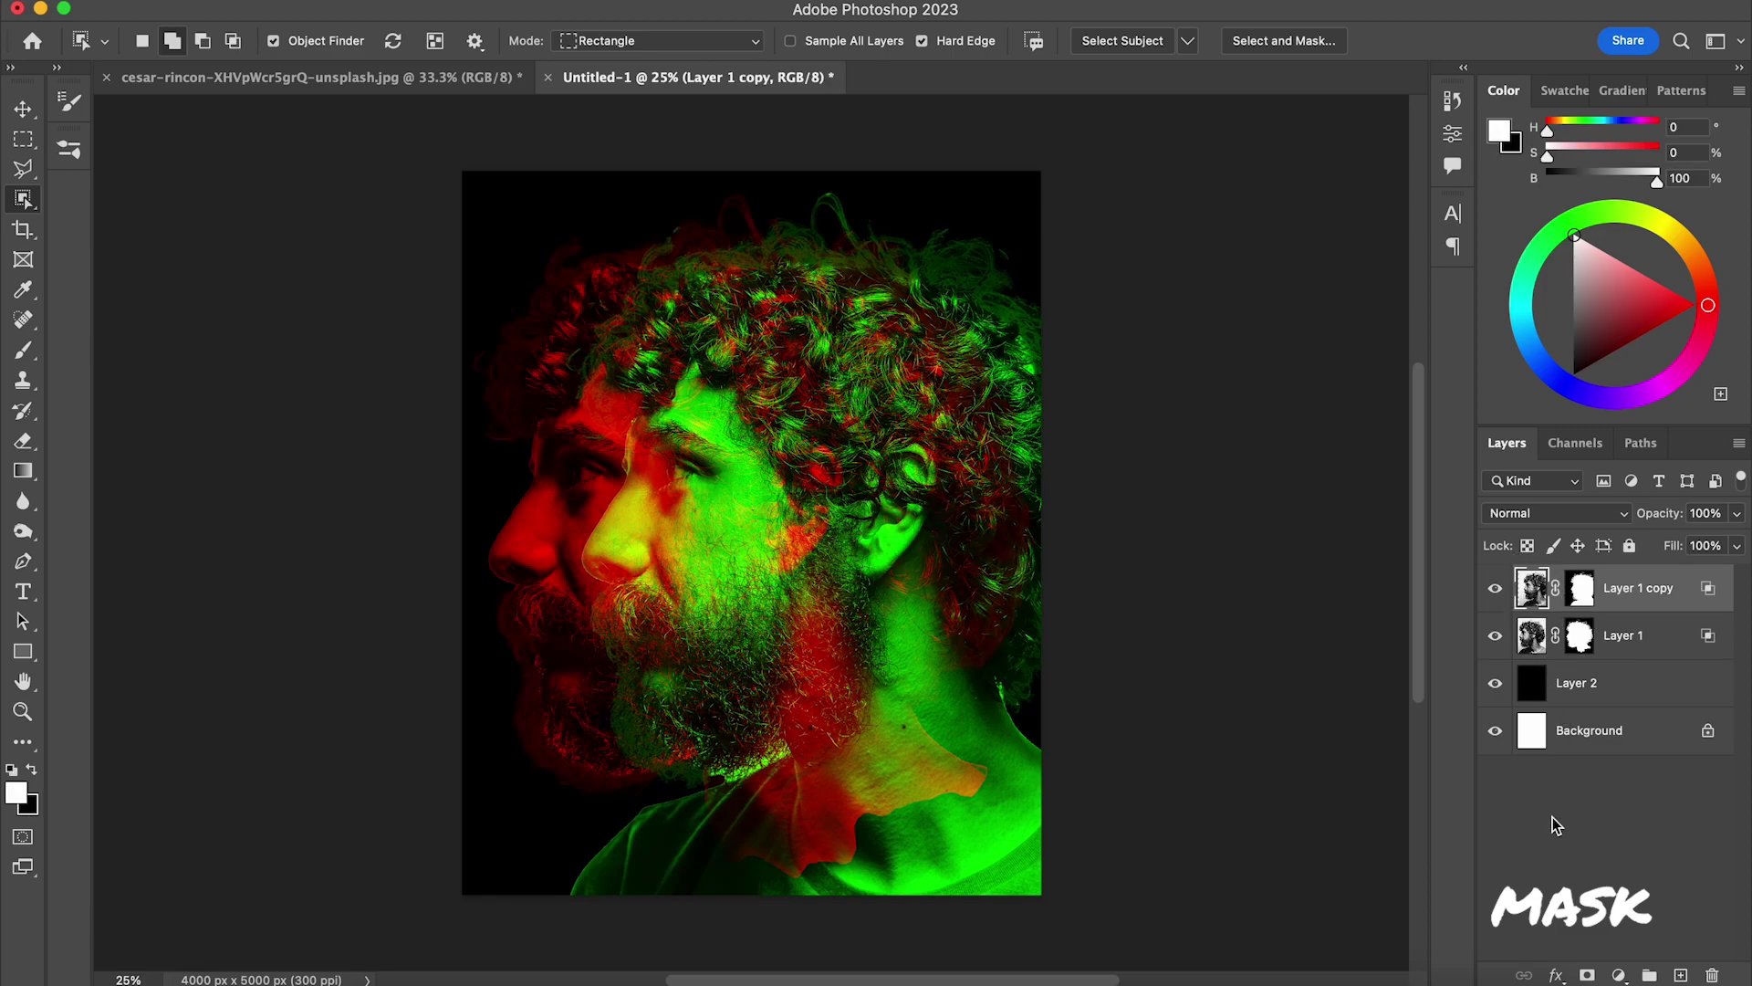
Set Layer 1 copy to blend only its green and blue channels for a cyan profile.
left_click(1557, 975)
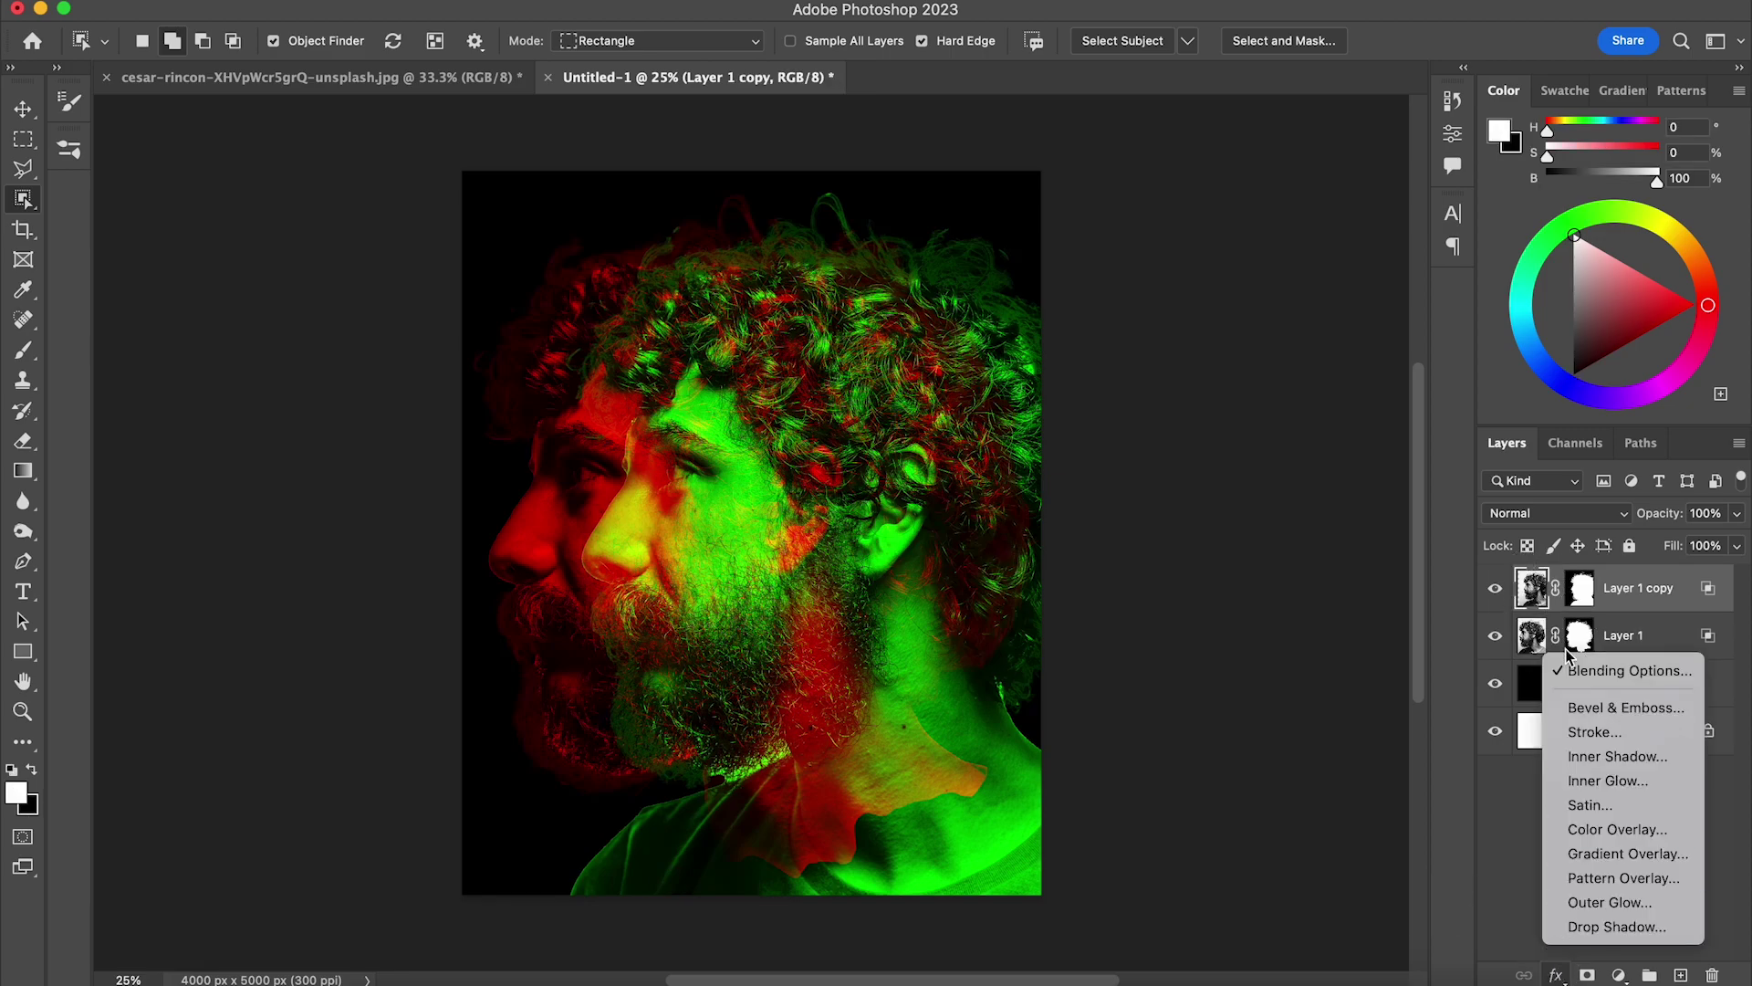
left_click(1589, 670)
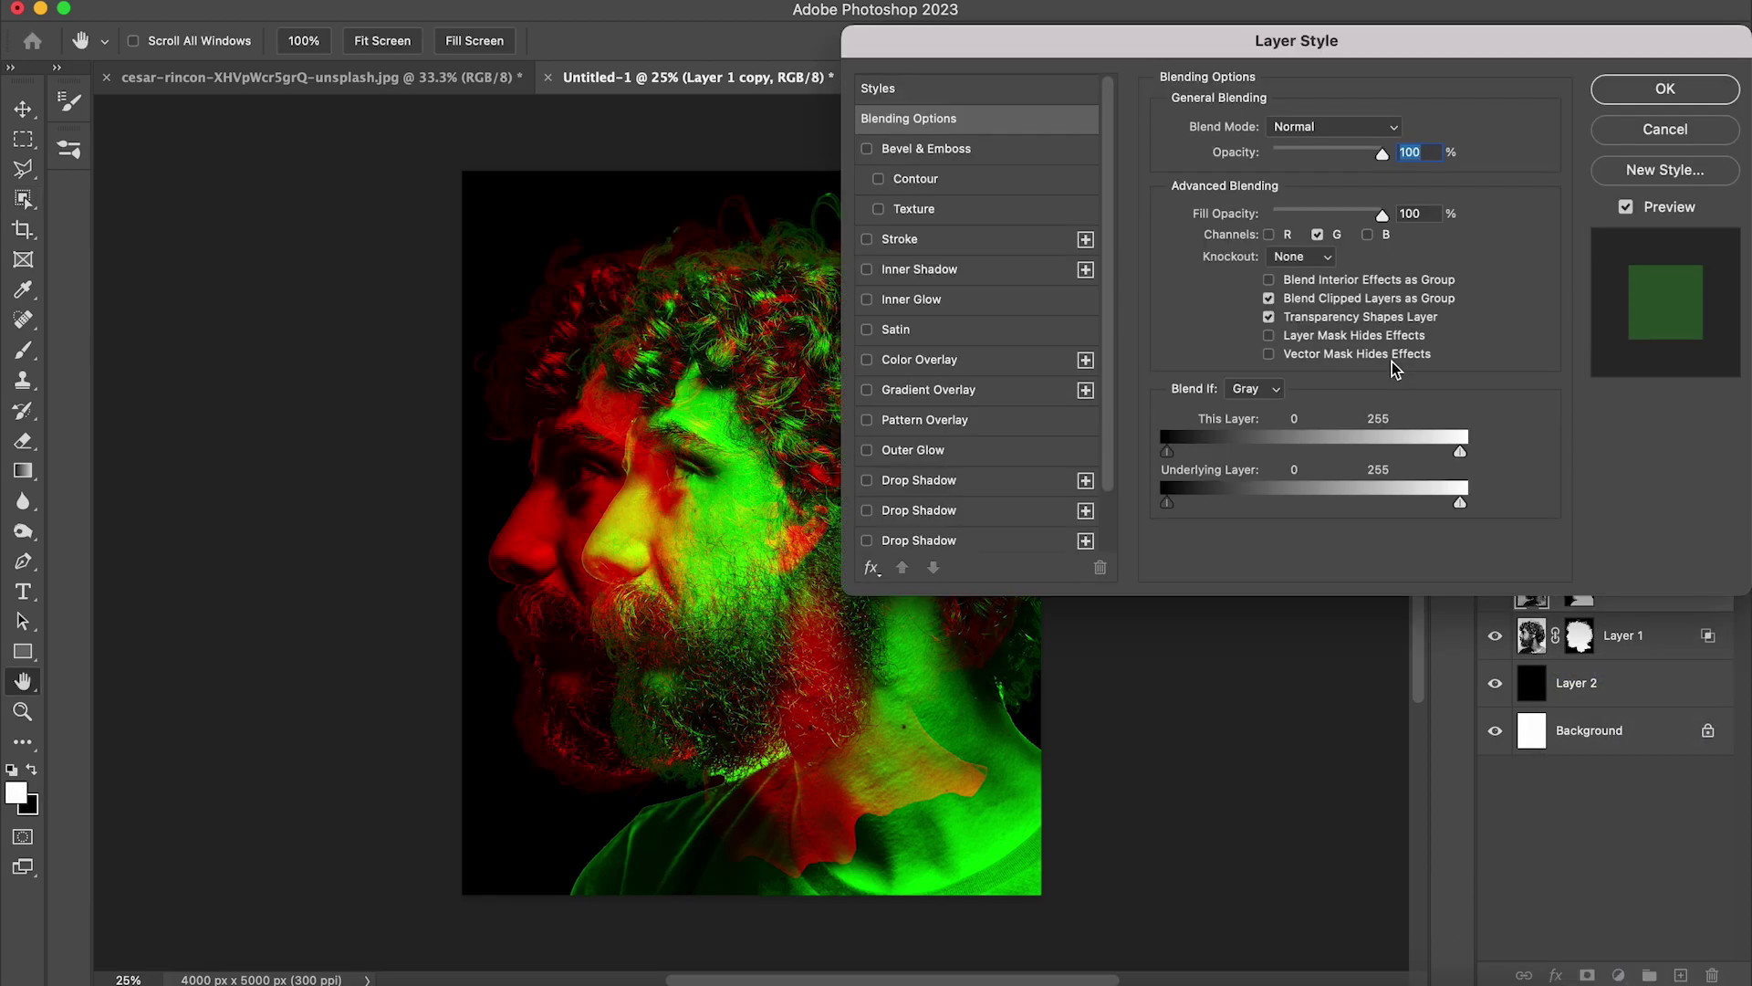
left_click(1367, 236)
left_click(1319, 234)
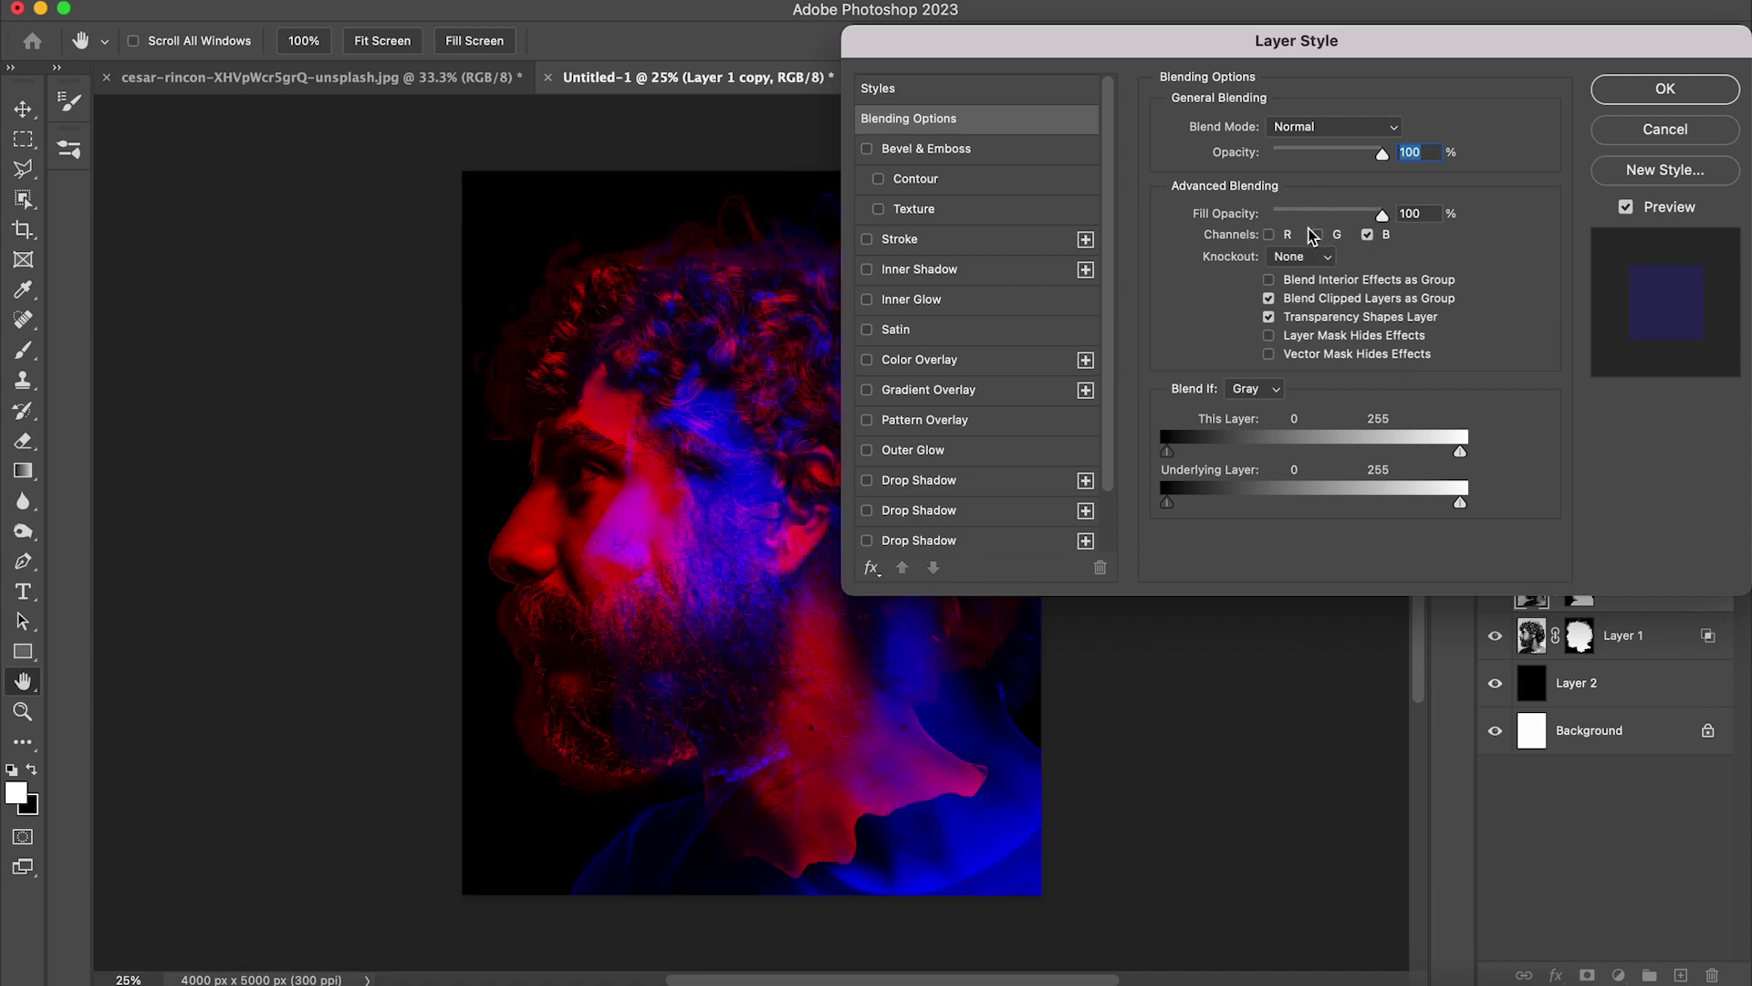
left_click(1269, 235)
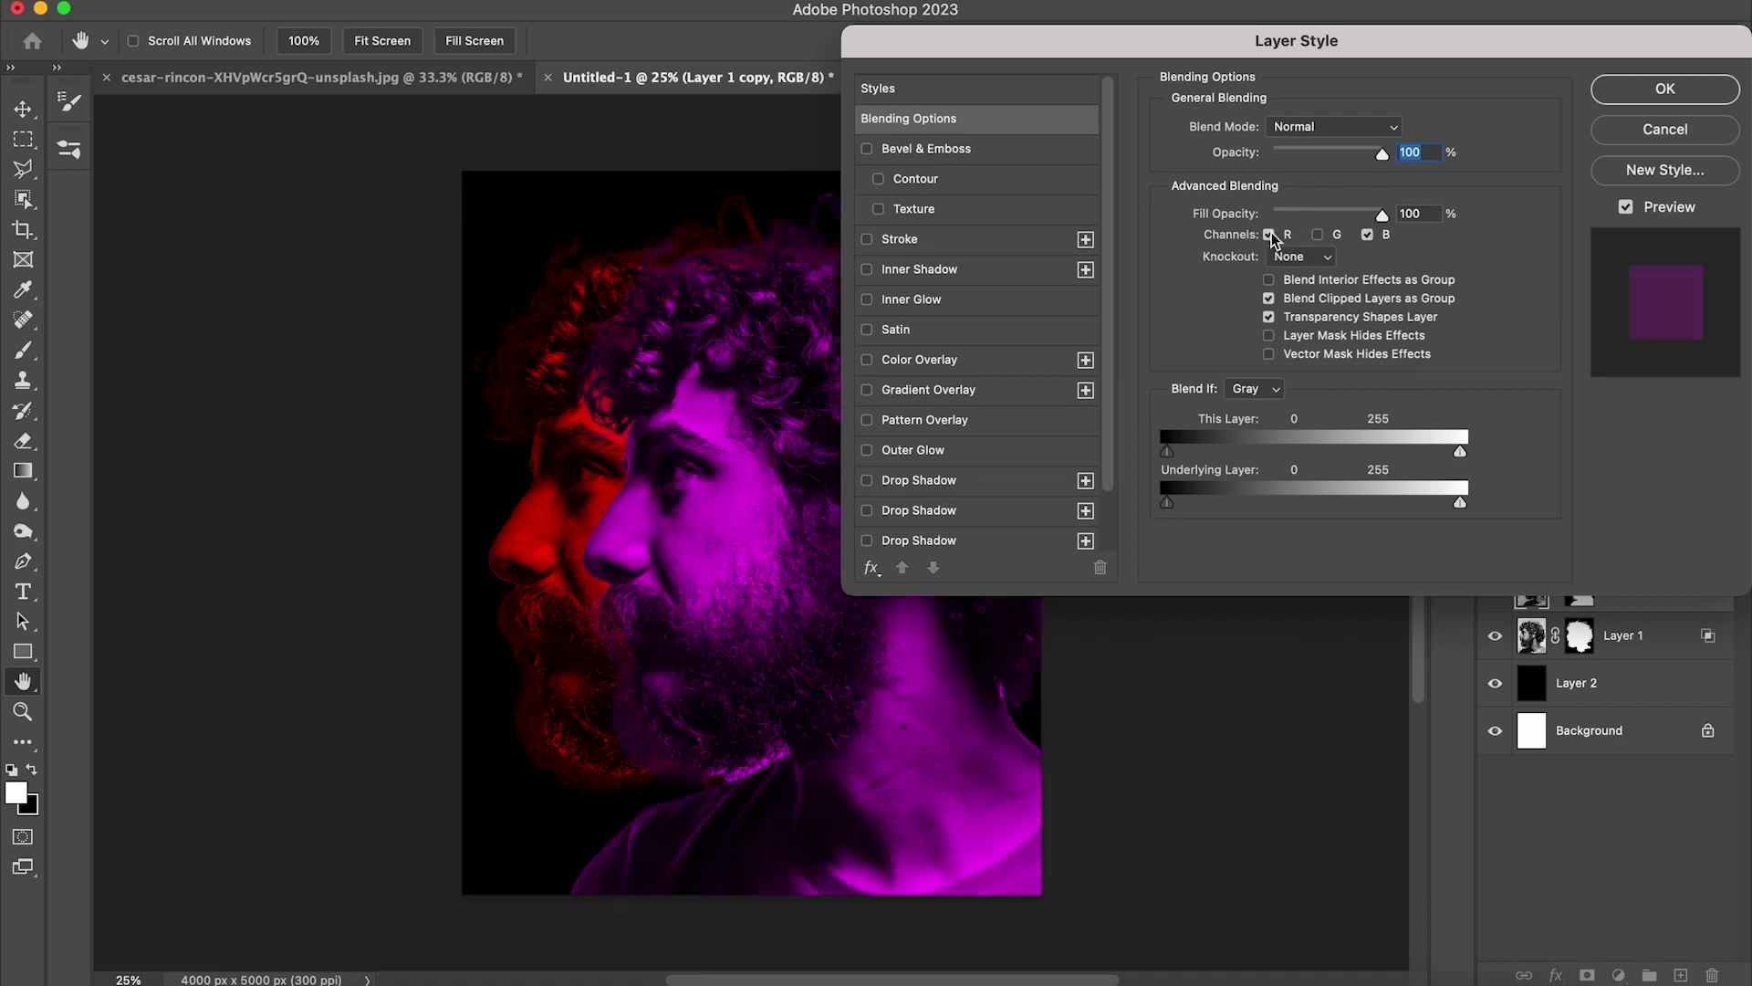
left_click(1269, 235)
left_click(1317, 236)
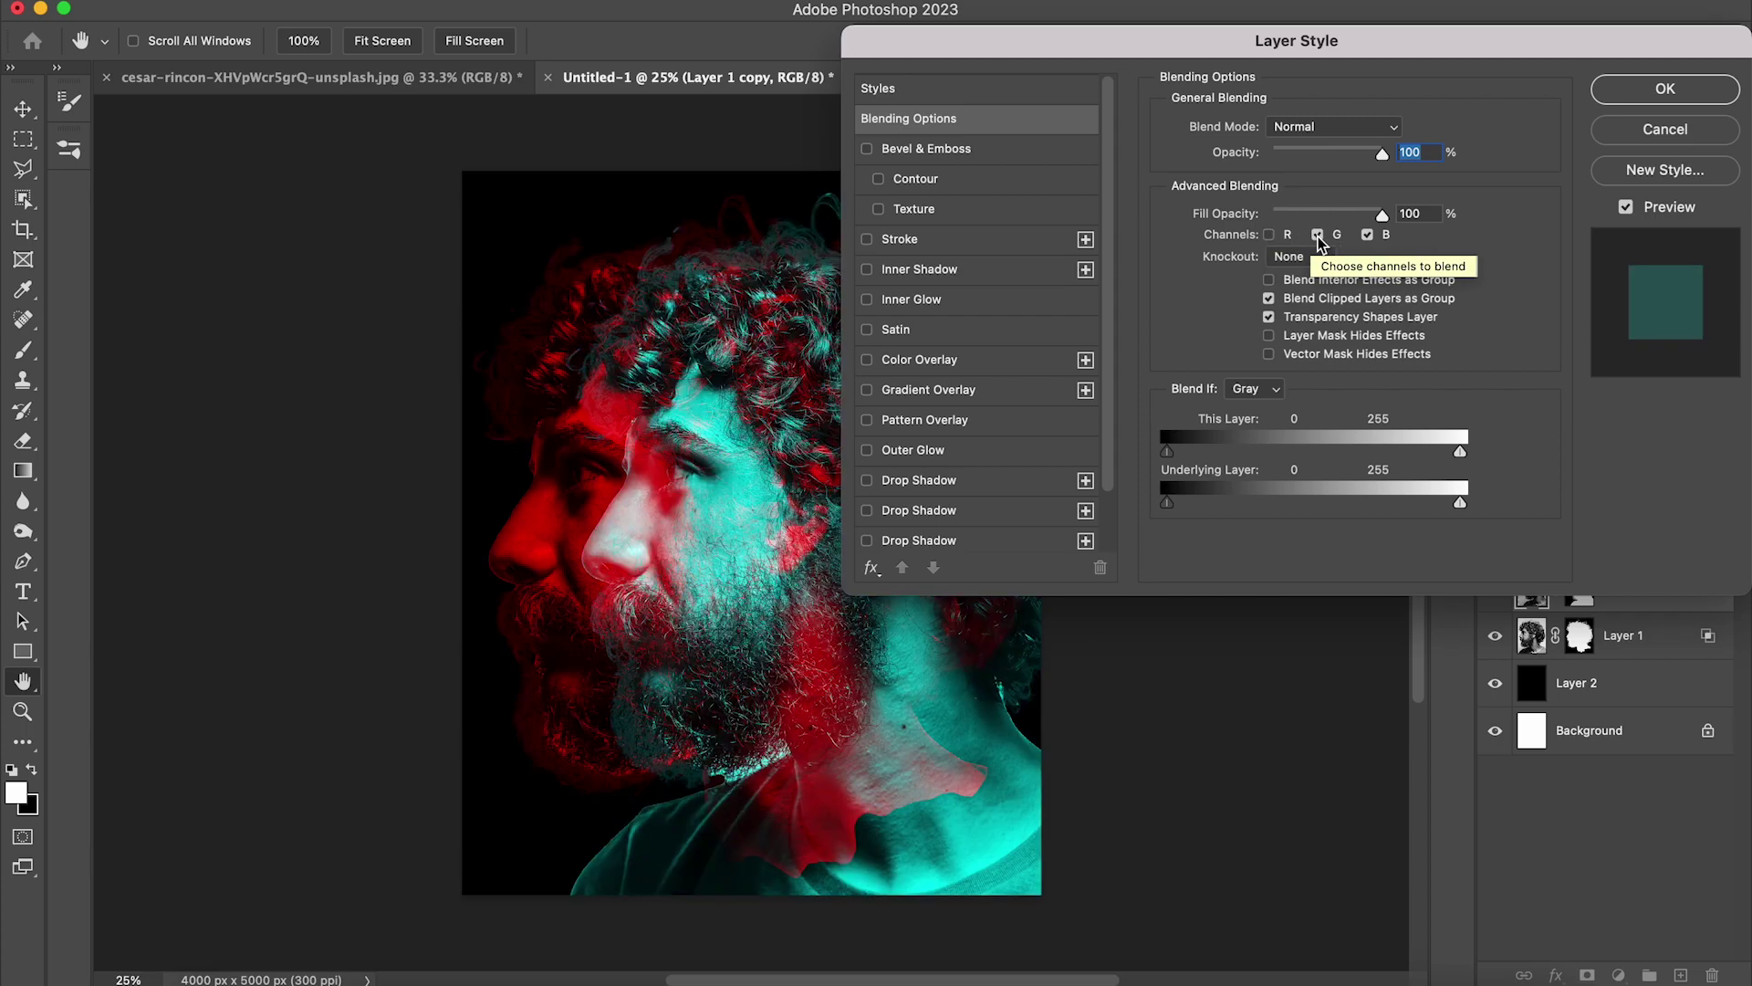
left_click(1648, 99)
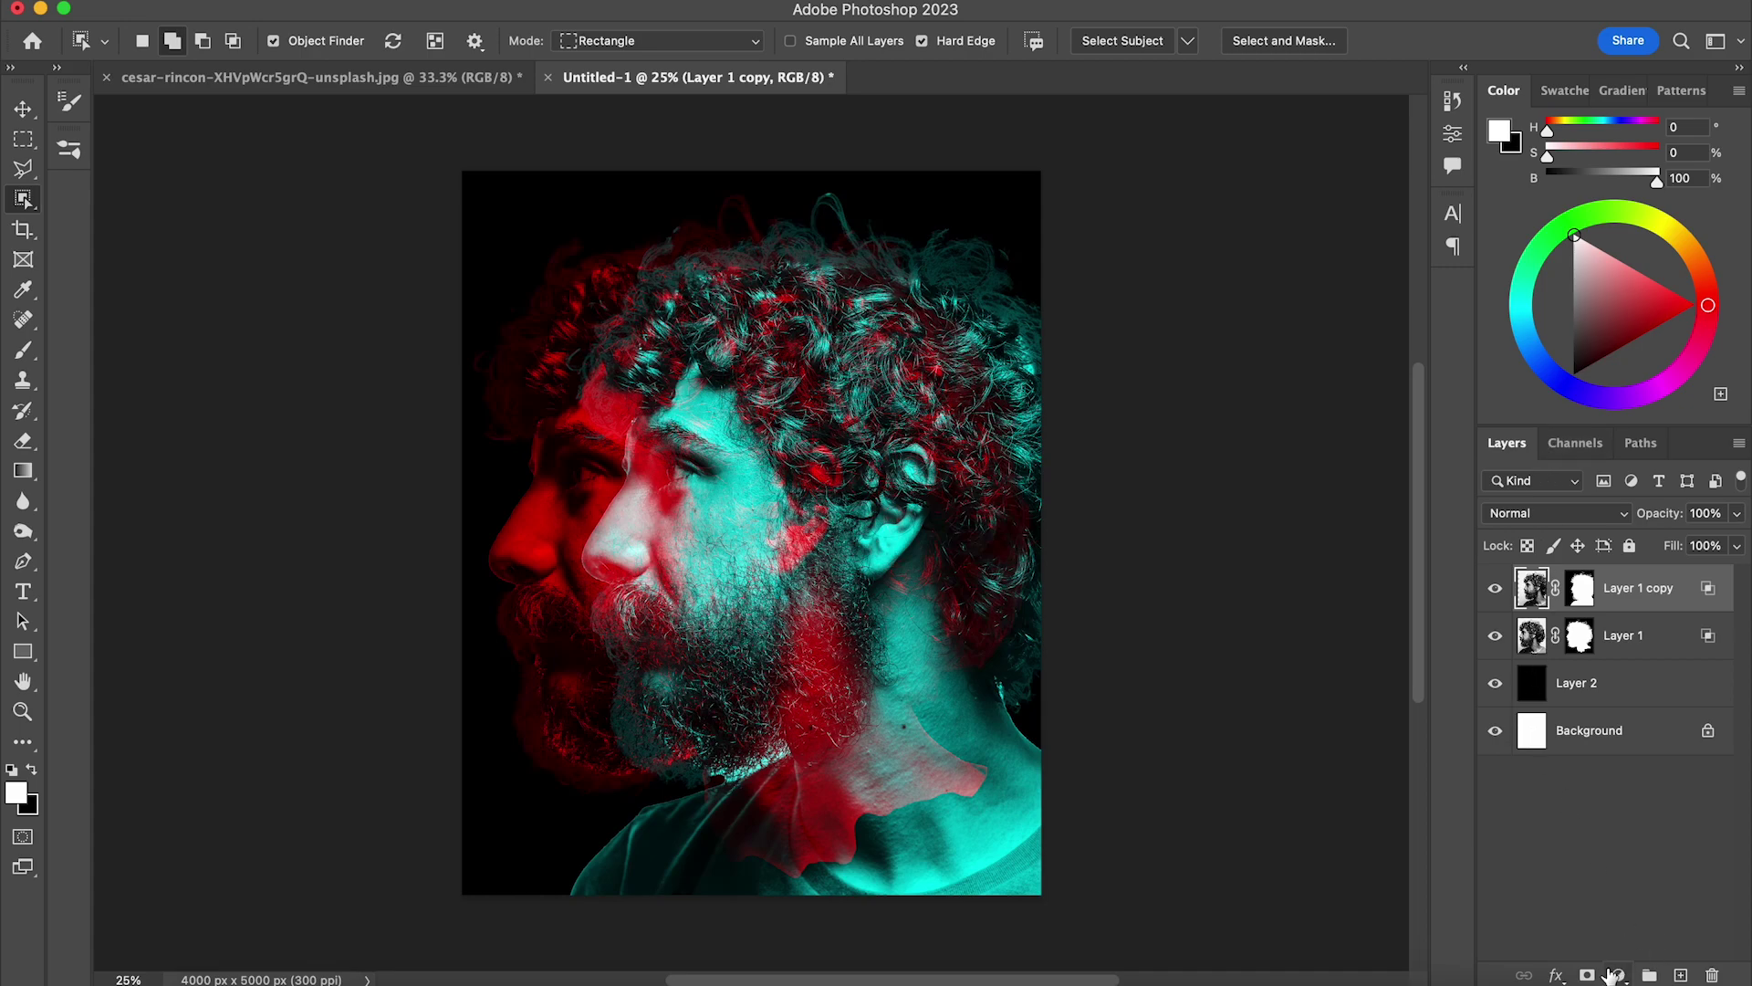
Add a Brightness/Contrast layer at Brightness 150, Contrast -50, clipped to Layer 1 copy.
left_click(1620, 975)
left_click(1623, 539)
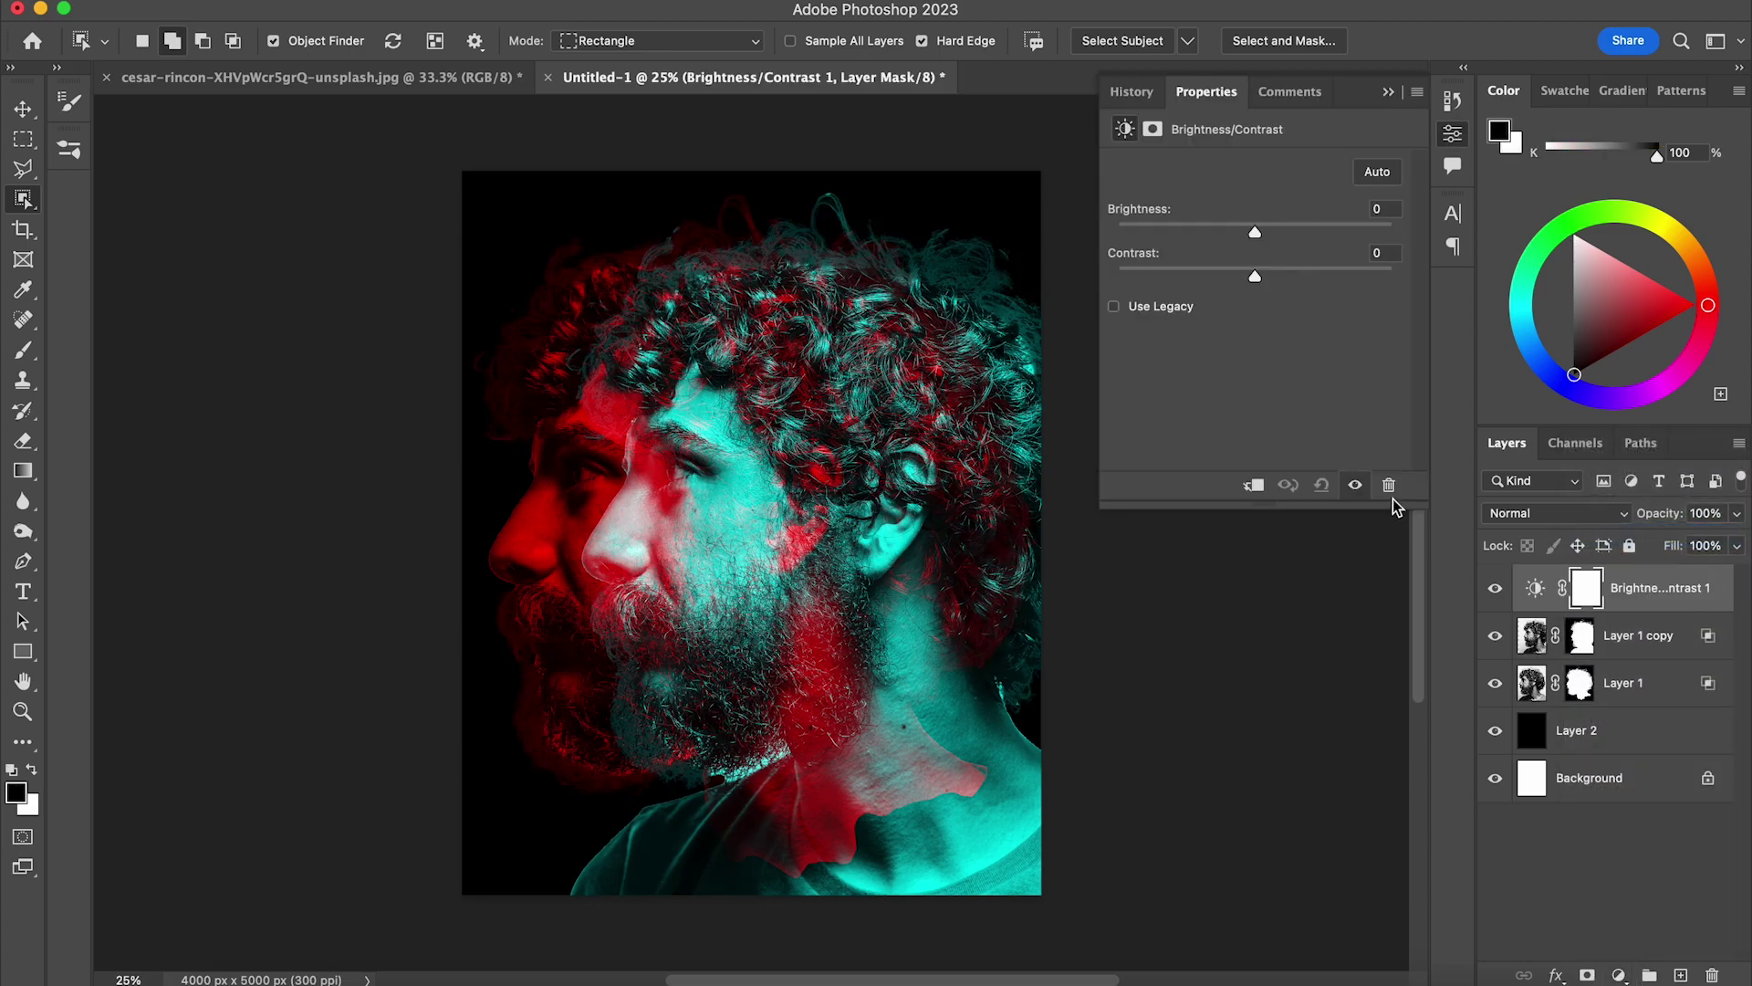
left_click_drag(1255, 235, 1117, 276)
left_click(1318, 235)
left_click_drag(1318, 236, 1401, 235)
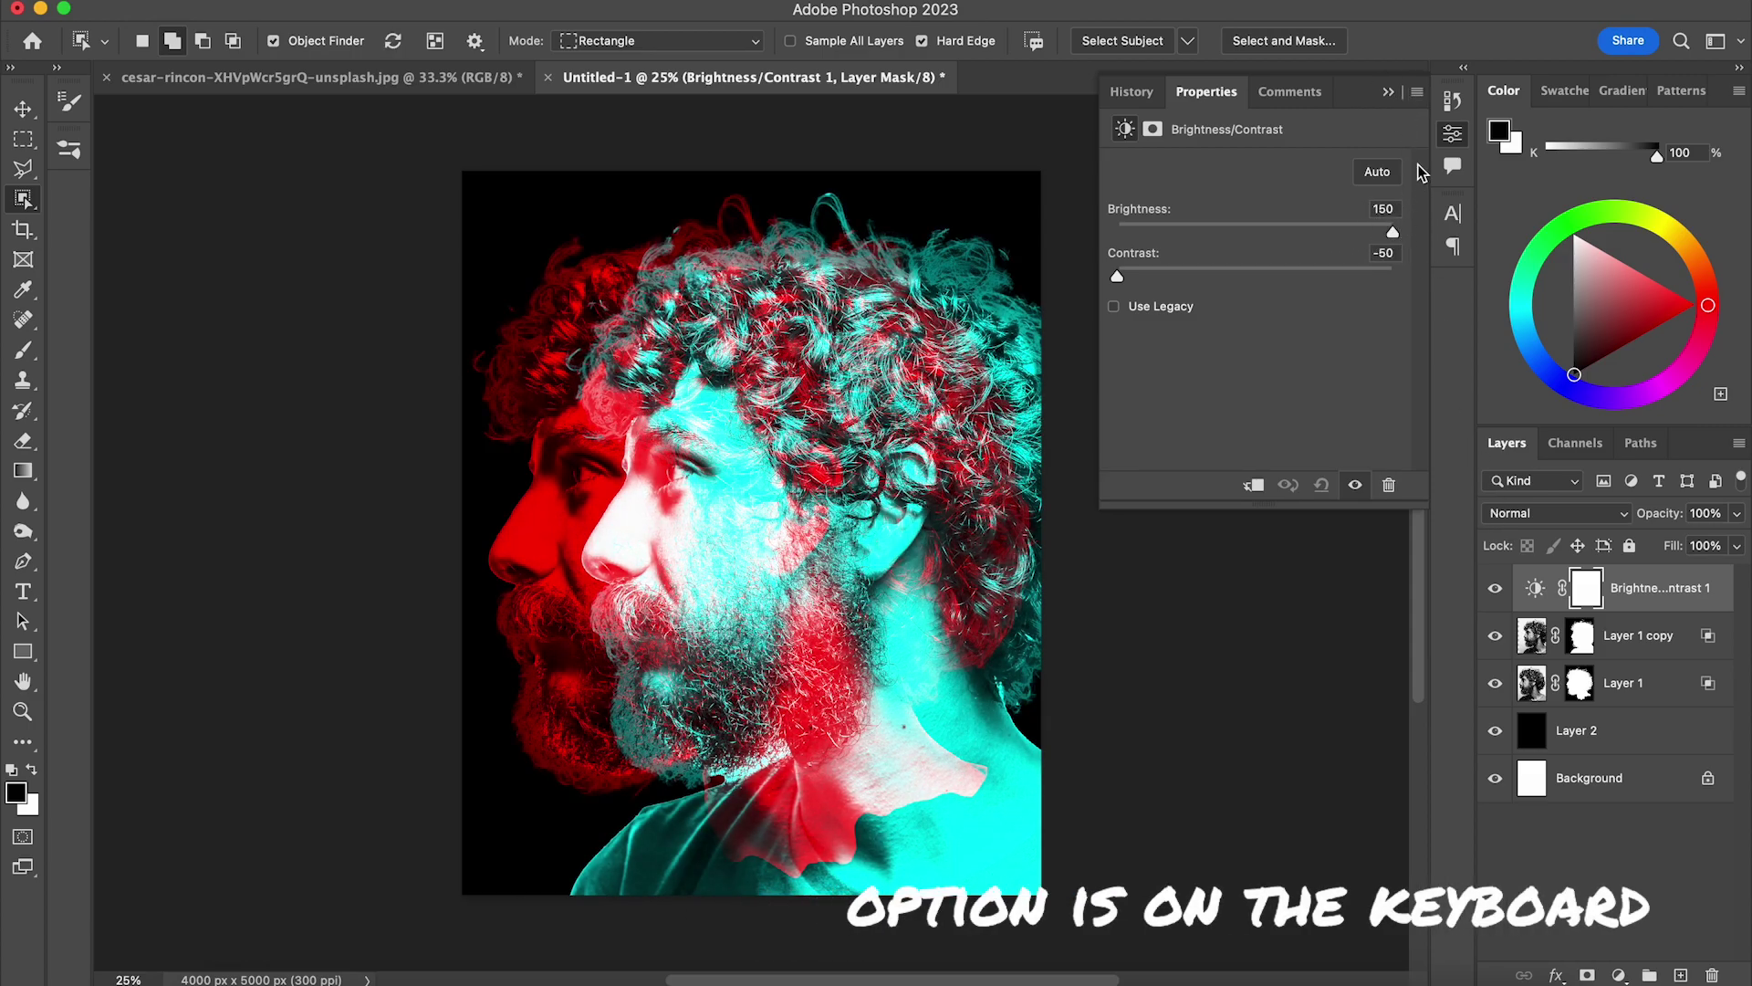
left_click(1388, 92)
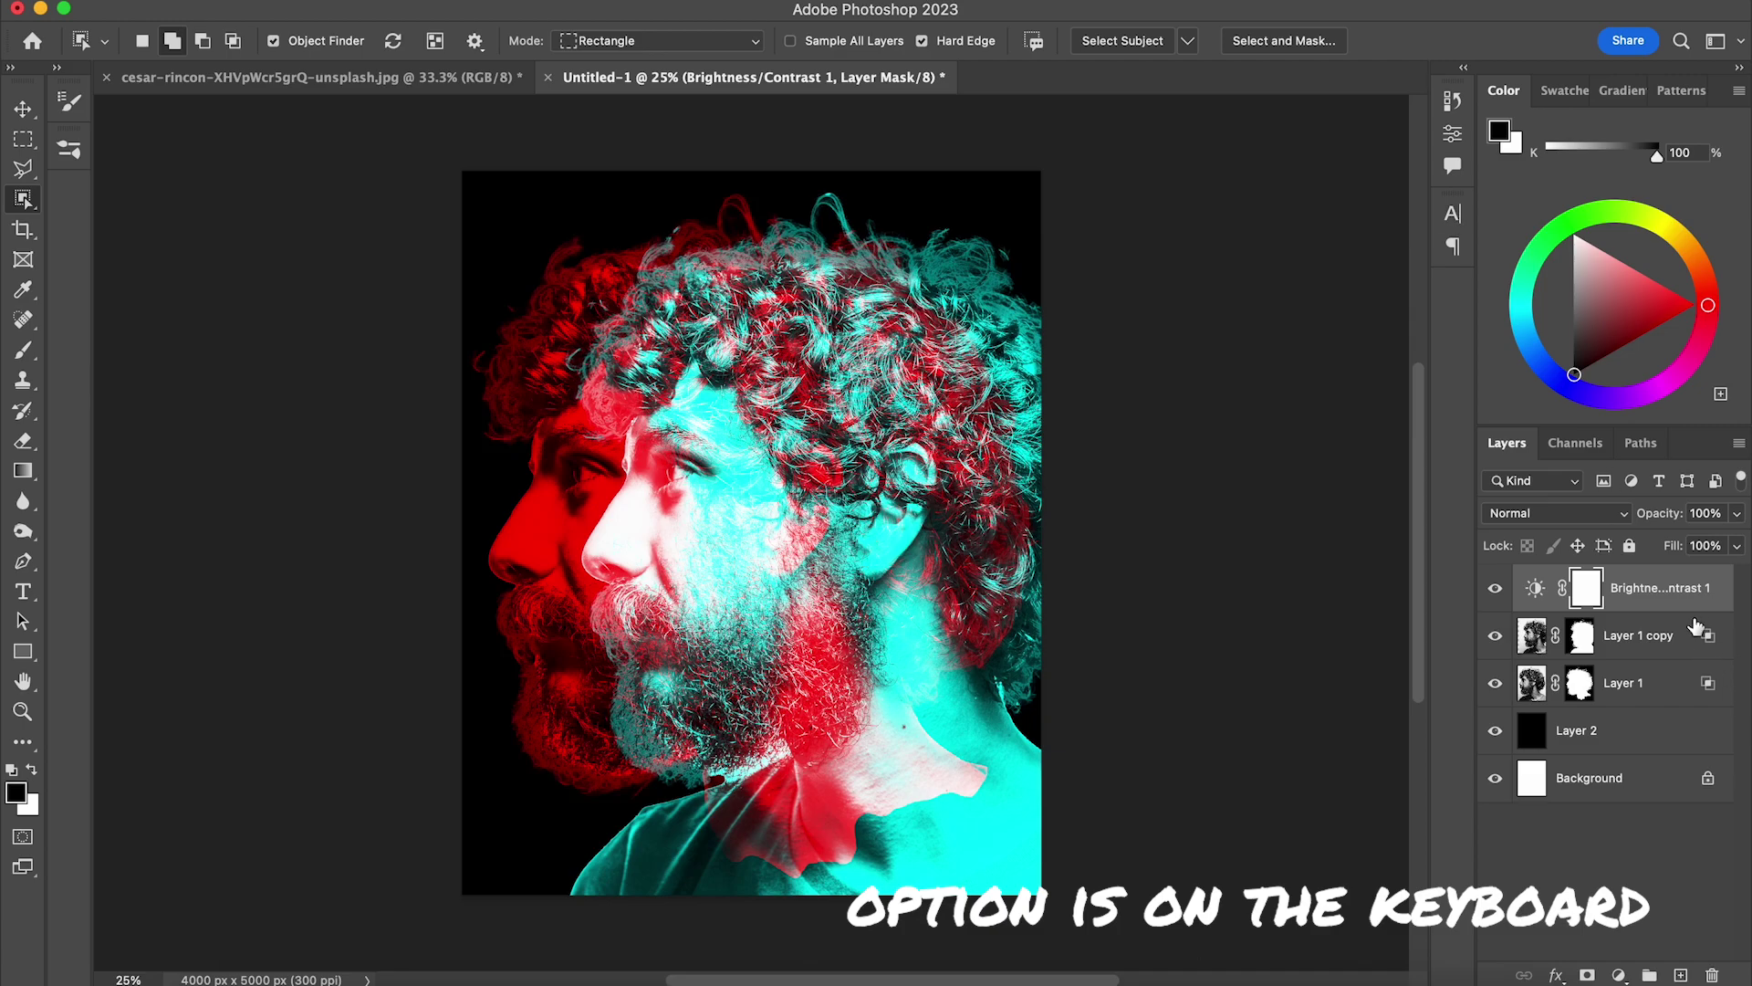
left_click(1654, 612, "alt")
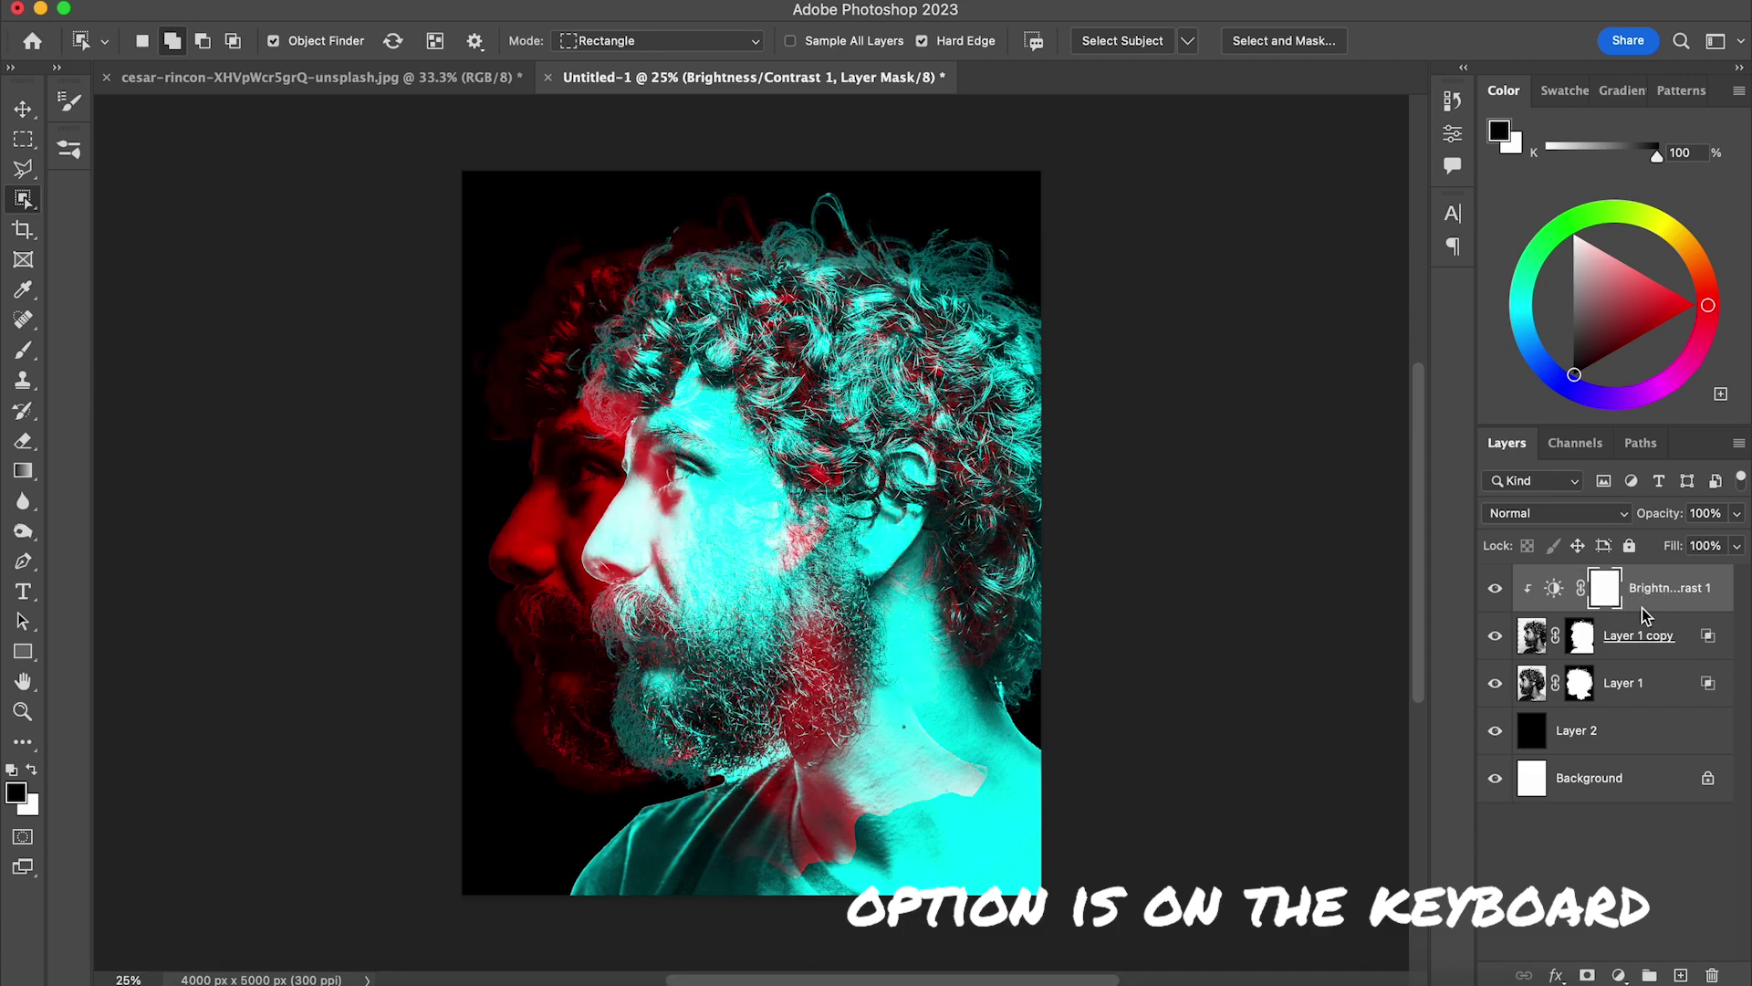
Add a second Brightness/Contrast layer clipped to Layer 1, set to Brightness 81, Contrast -50.
left_click(1622, 699)
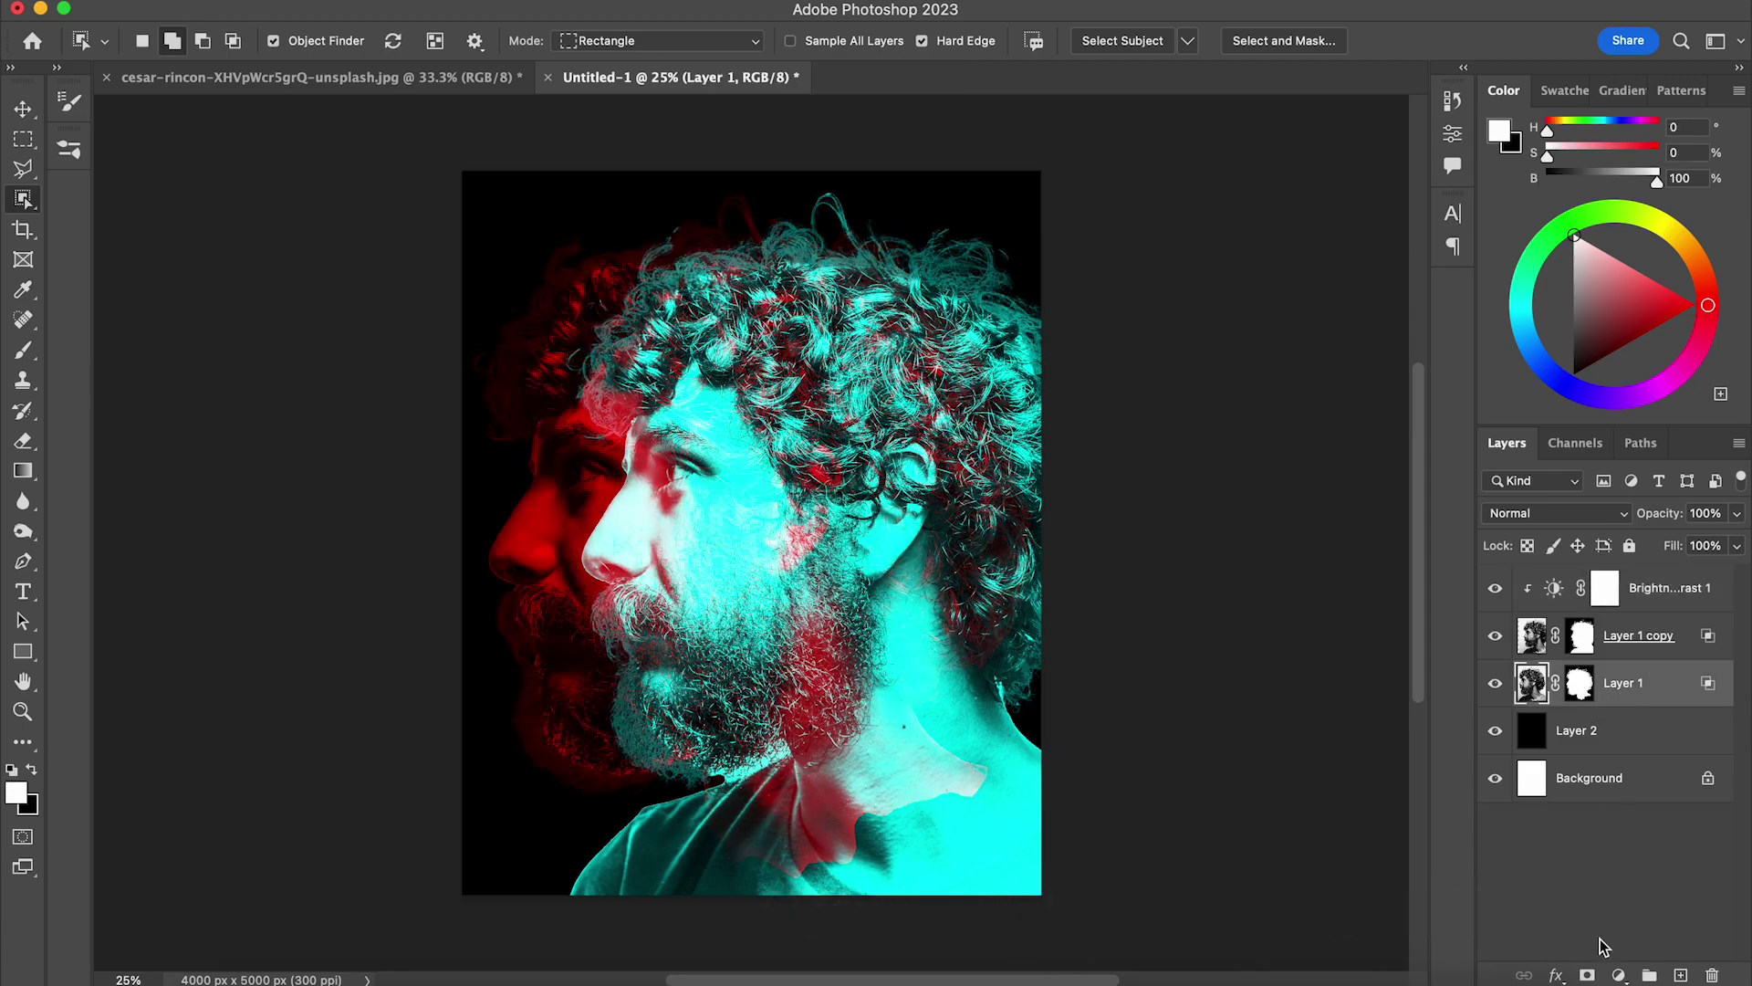
left_click(1619, 975)
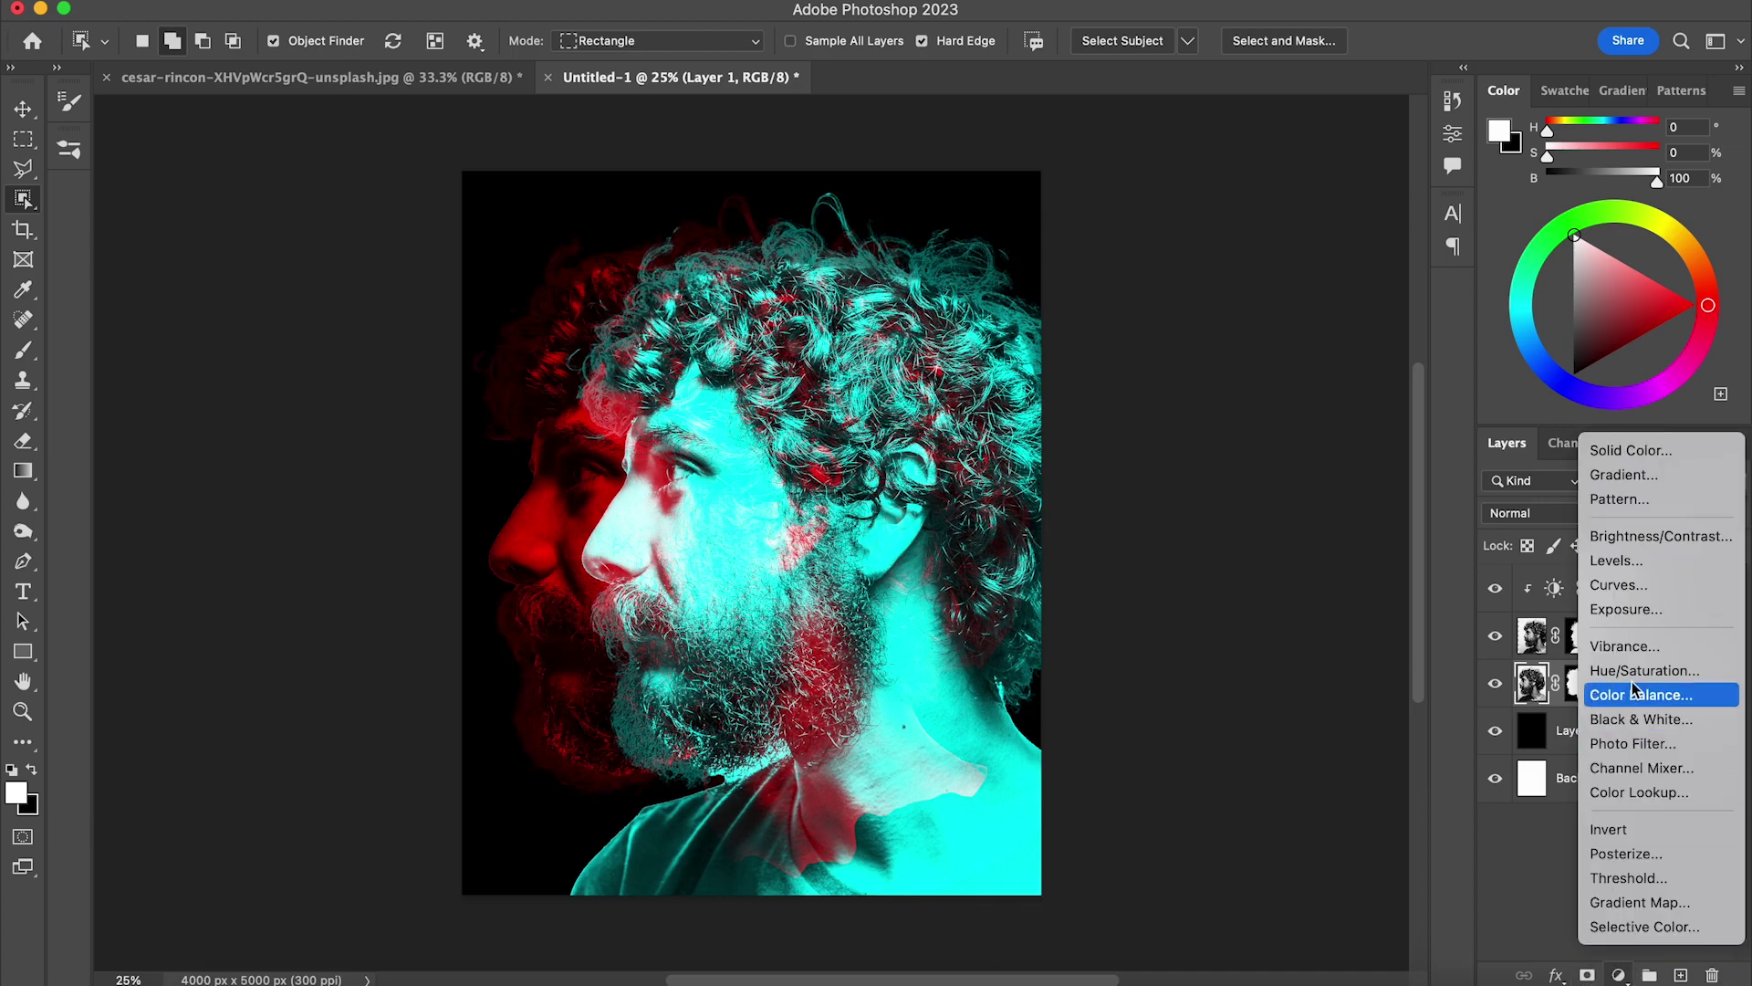
left_click(1622, 538)
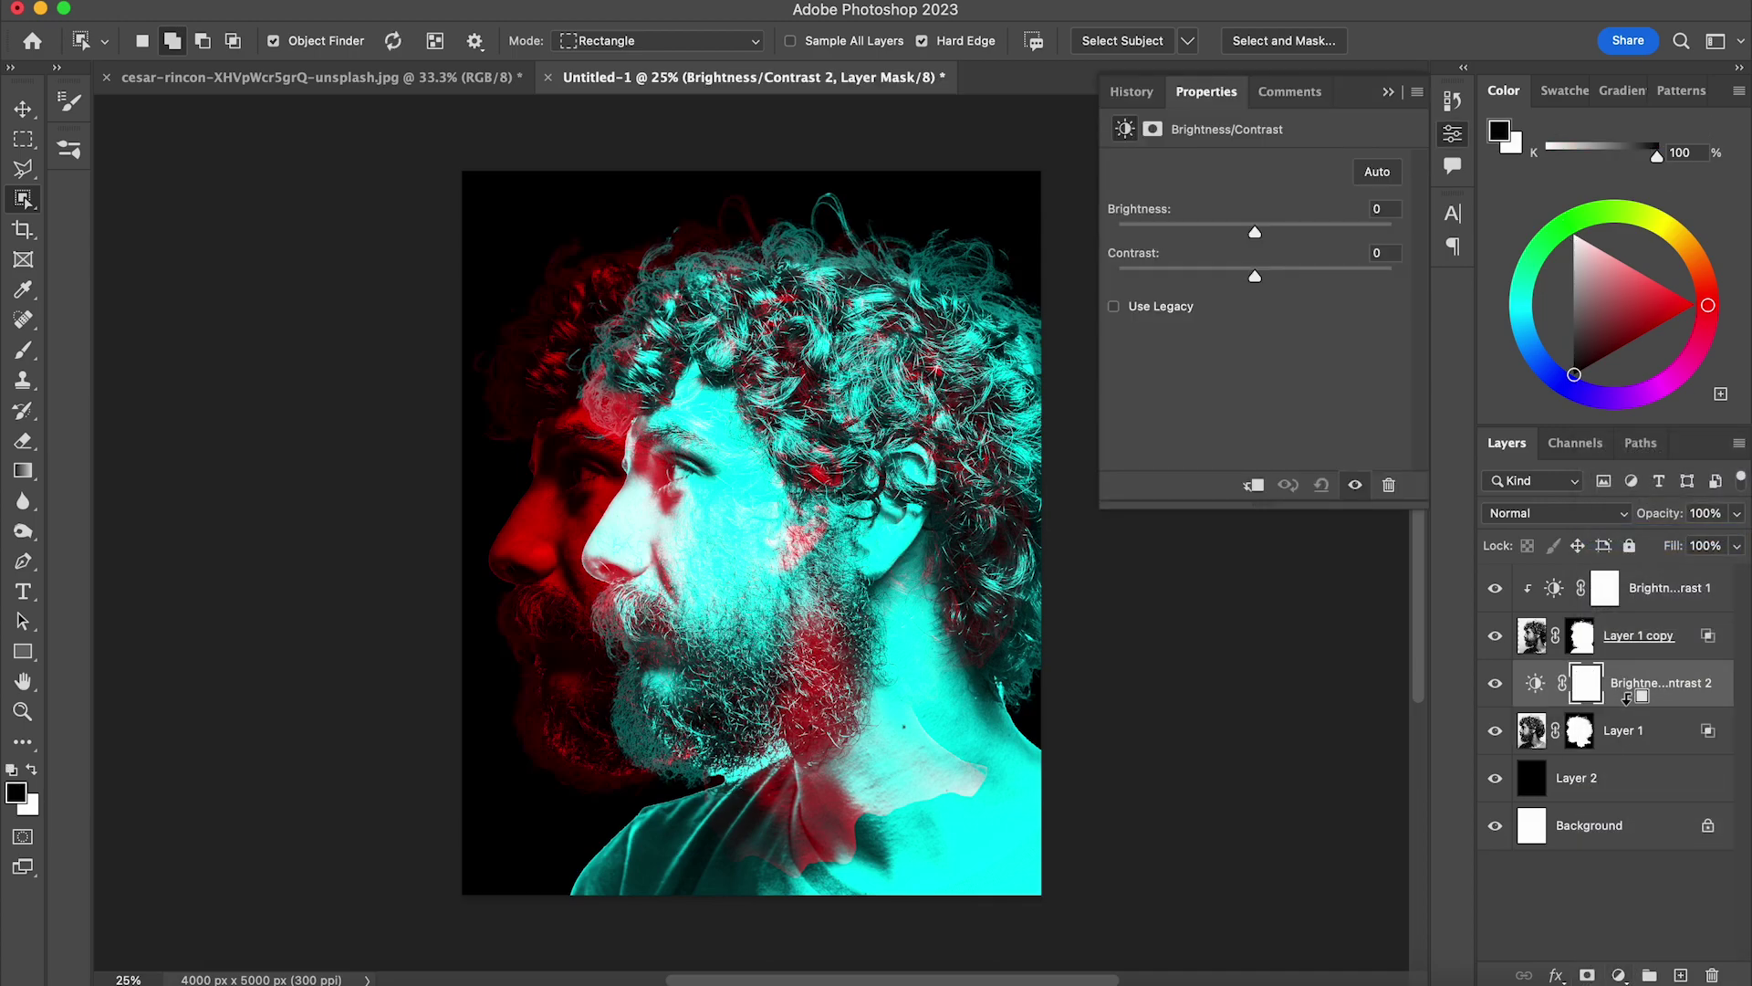
left_click(1626, 696, "alt")
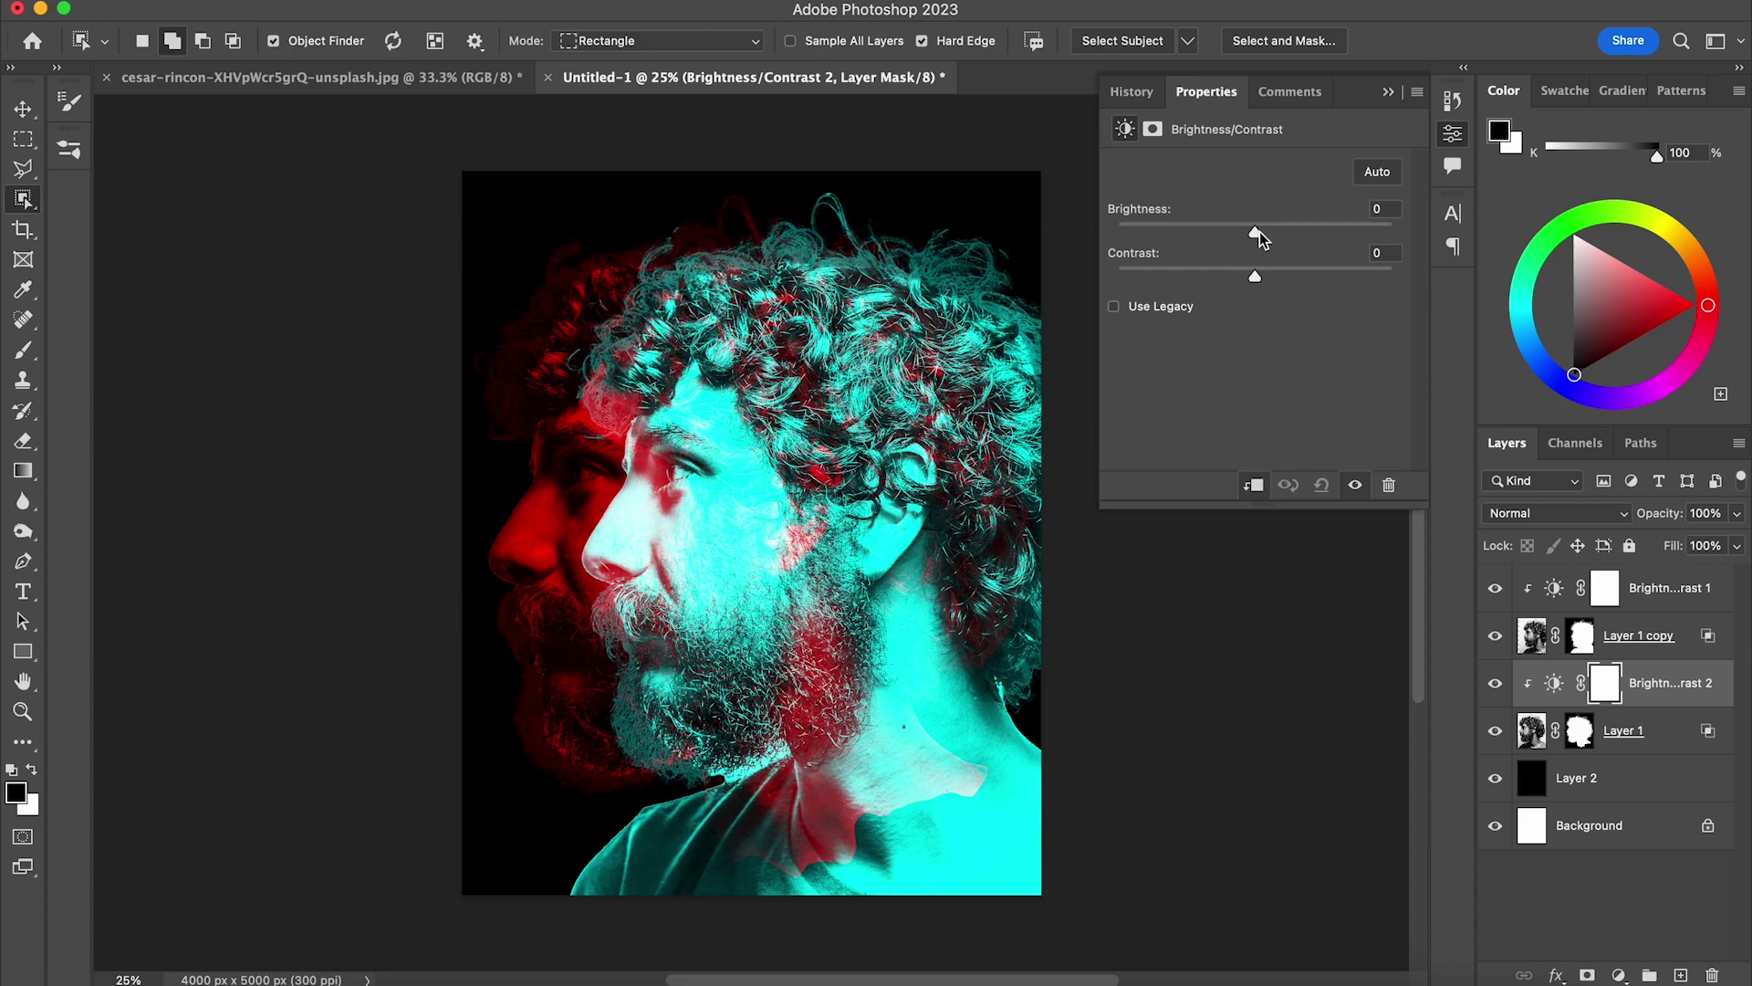
left_click_drag(1255, 232, 1354, 249)
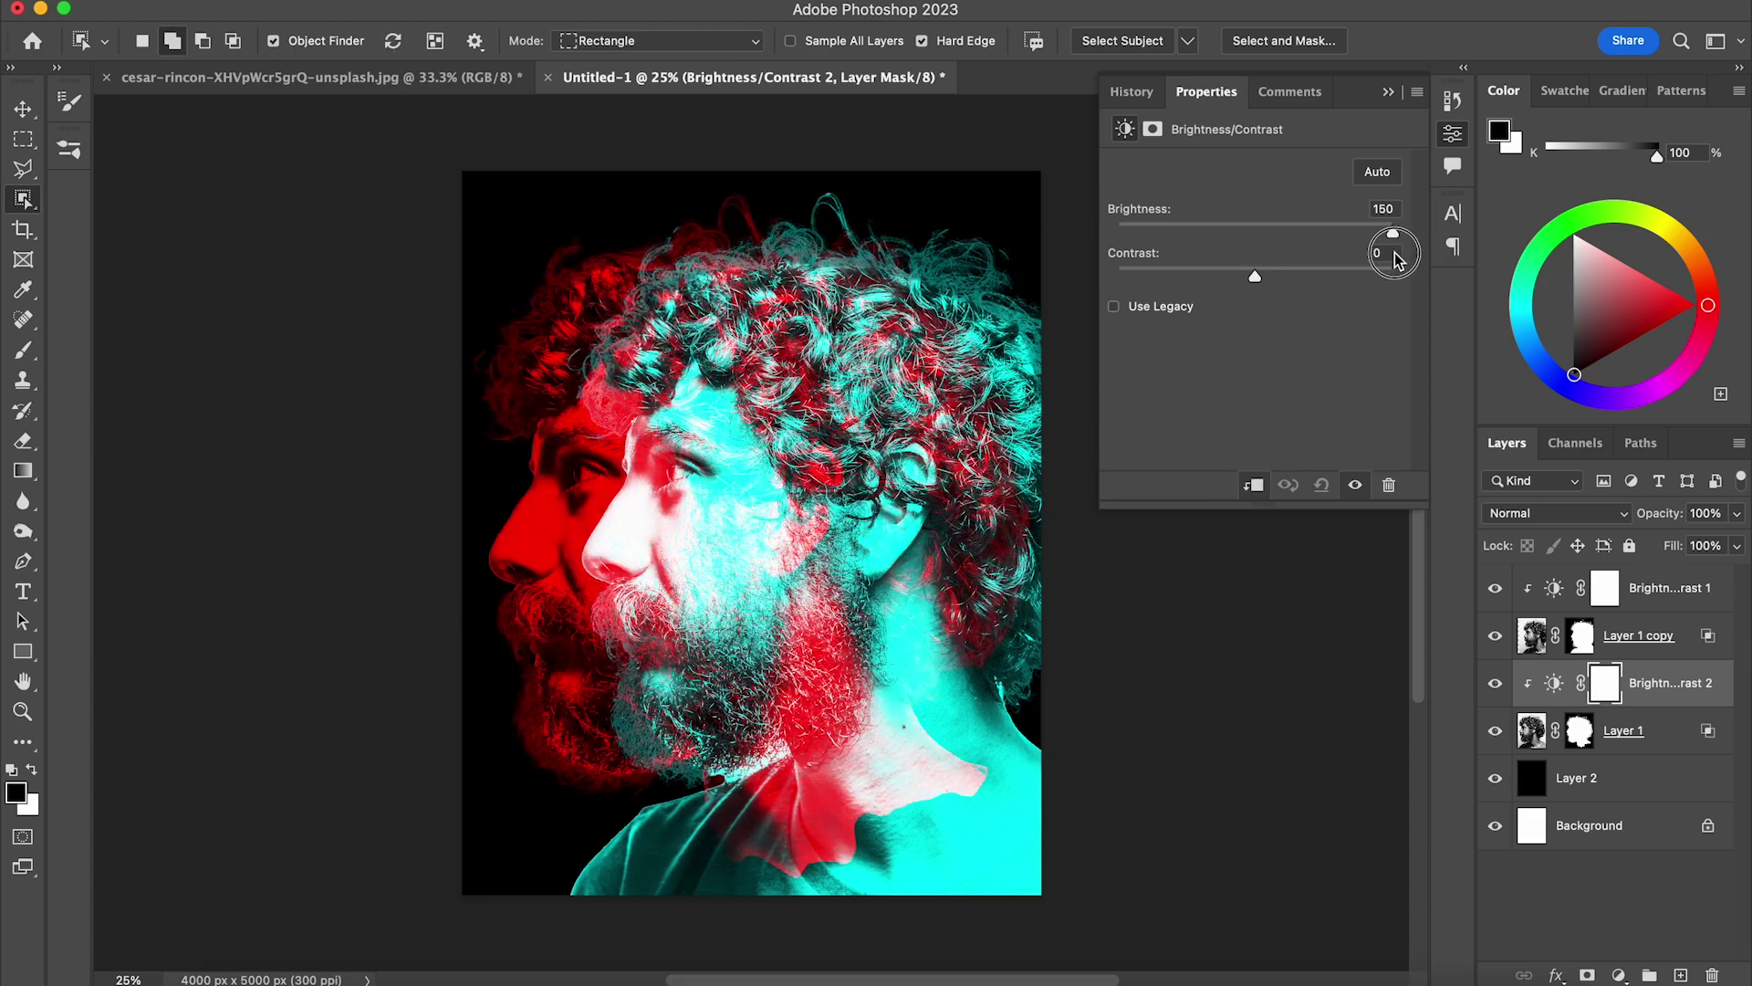
mouse_move(1394, 244)
left_mouse_down()
mouse_move(1357, 243)
mouse_move(1379, 243)
left_mouse_up()
left_click_drag(1256, 276, 1116, 276)
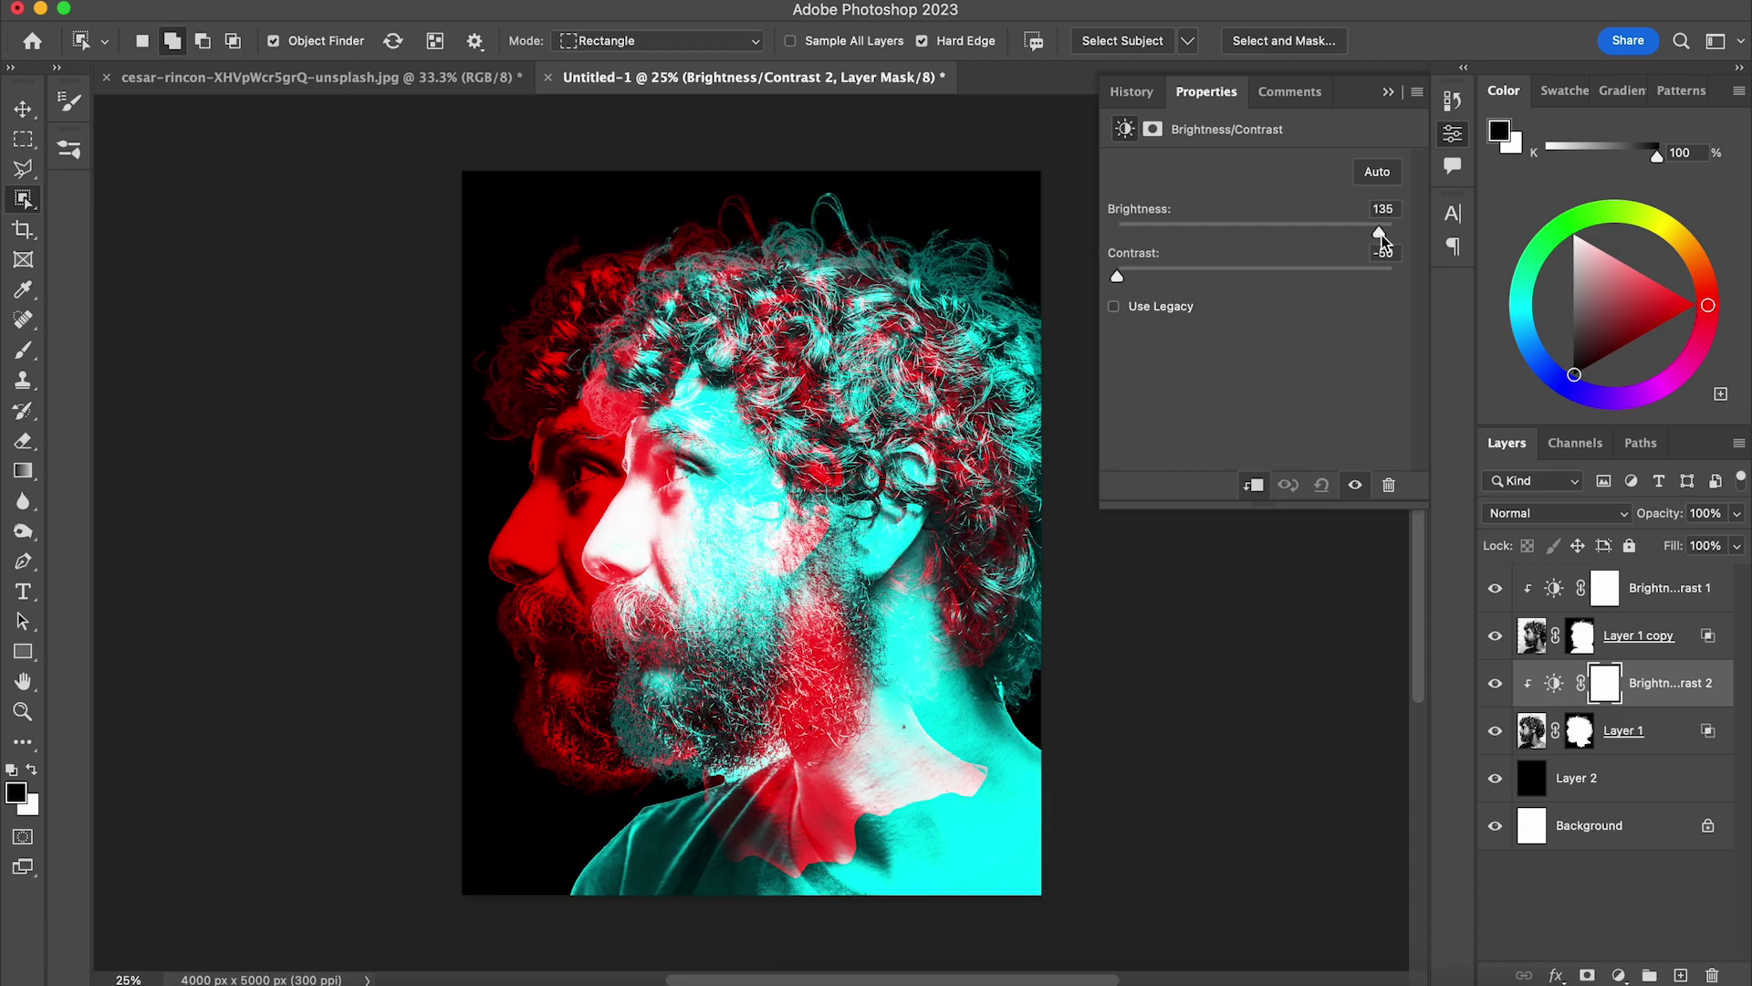
left_click_drag(1382, 239, 1333, 237)
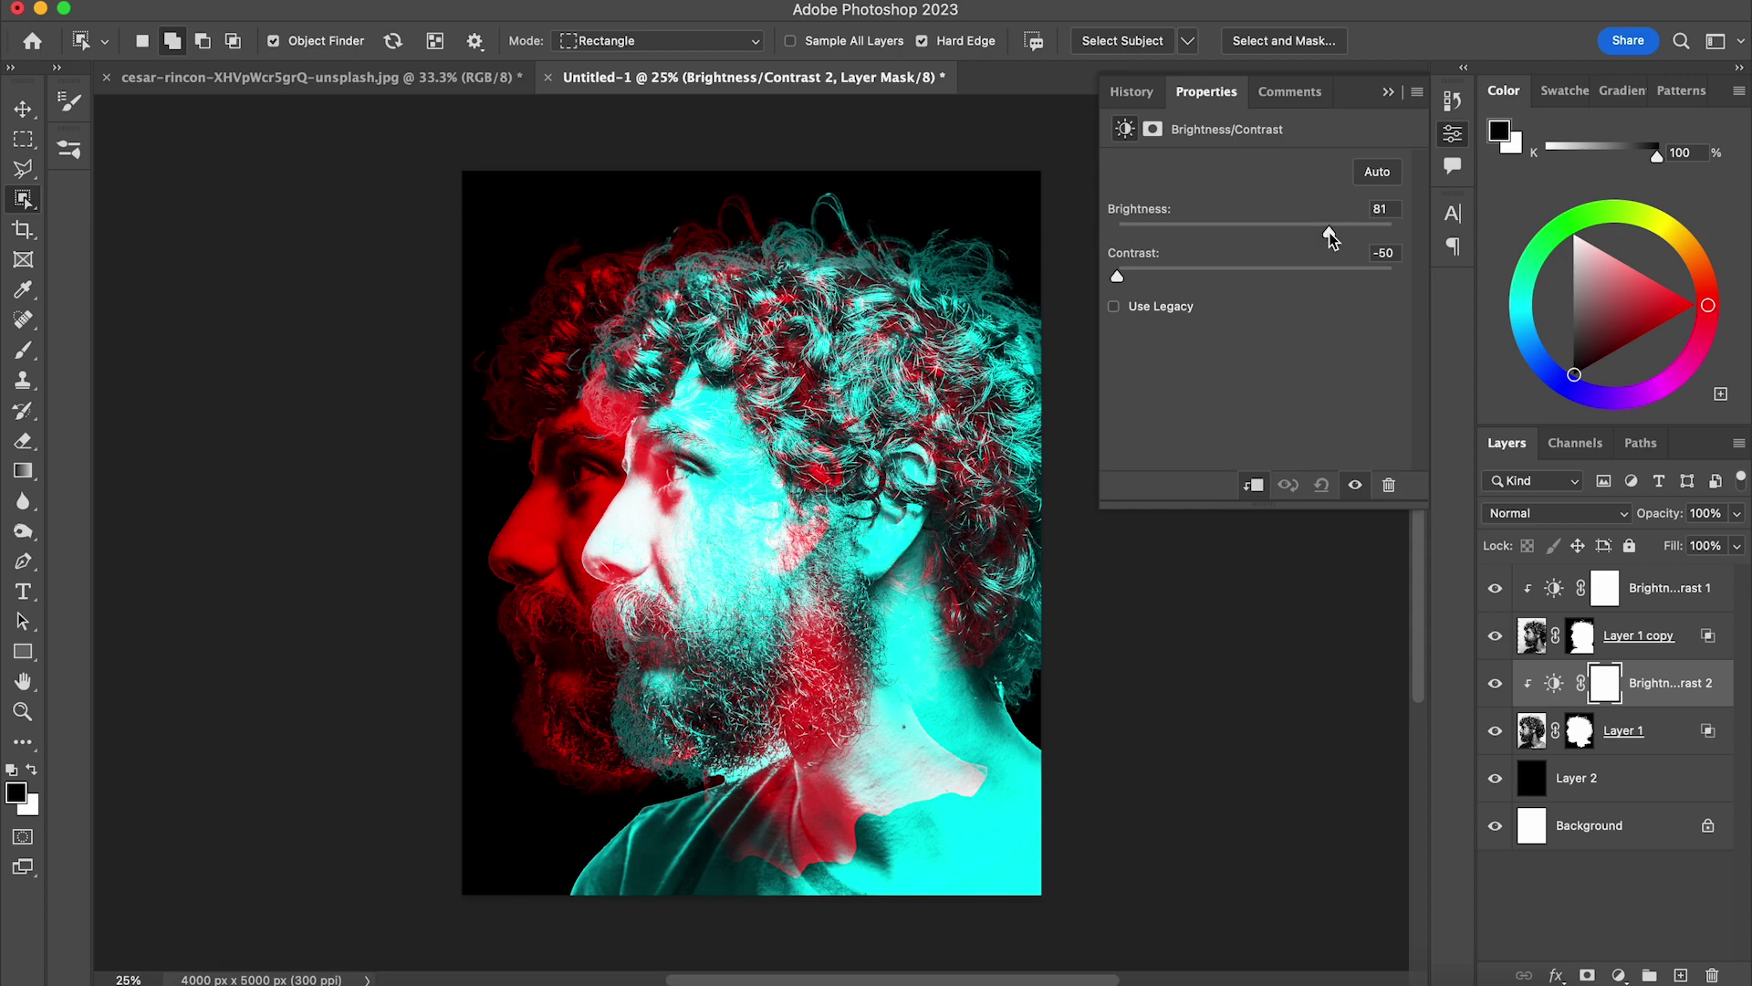
left_click(1452, 133)
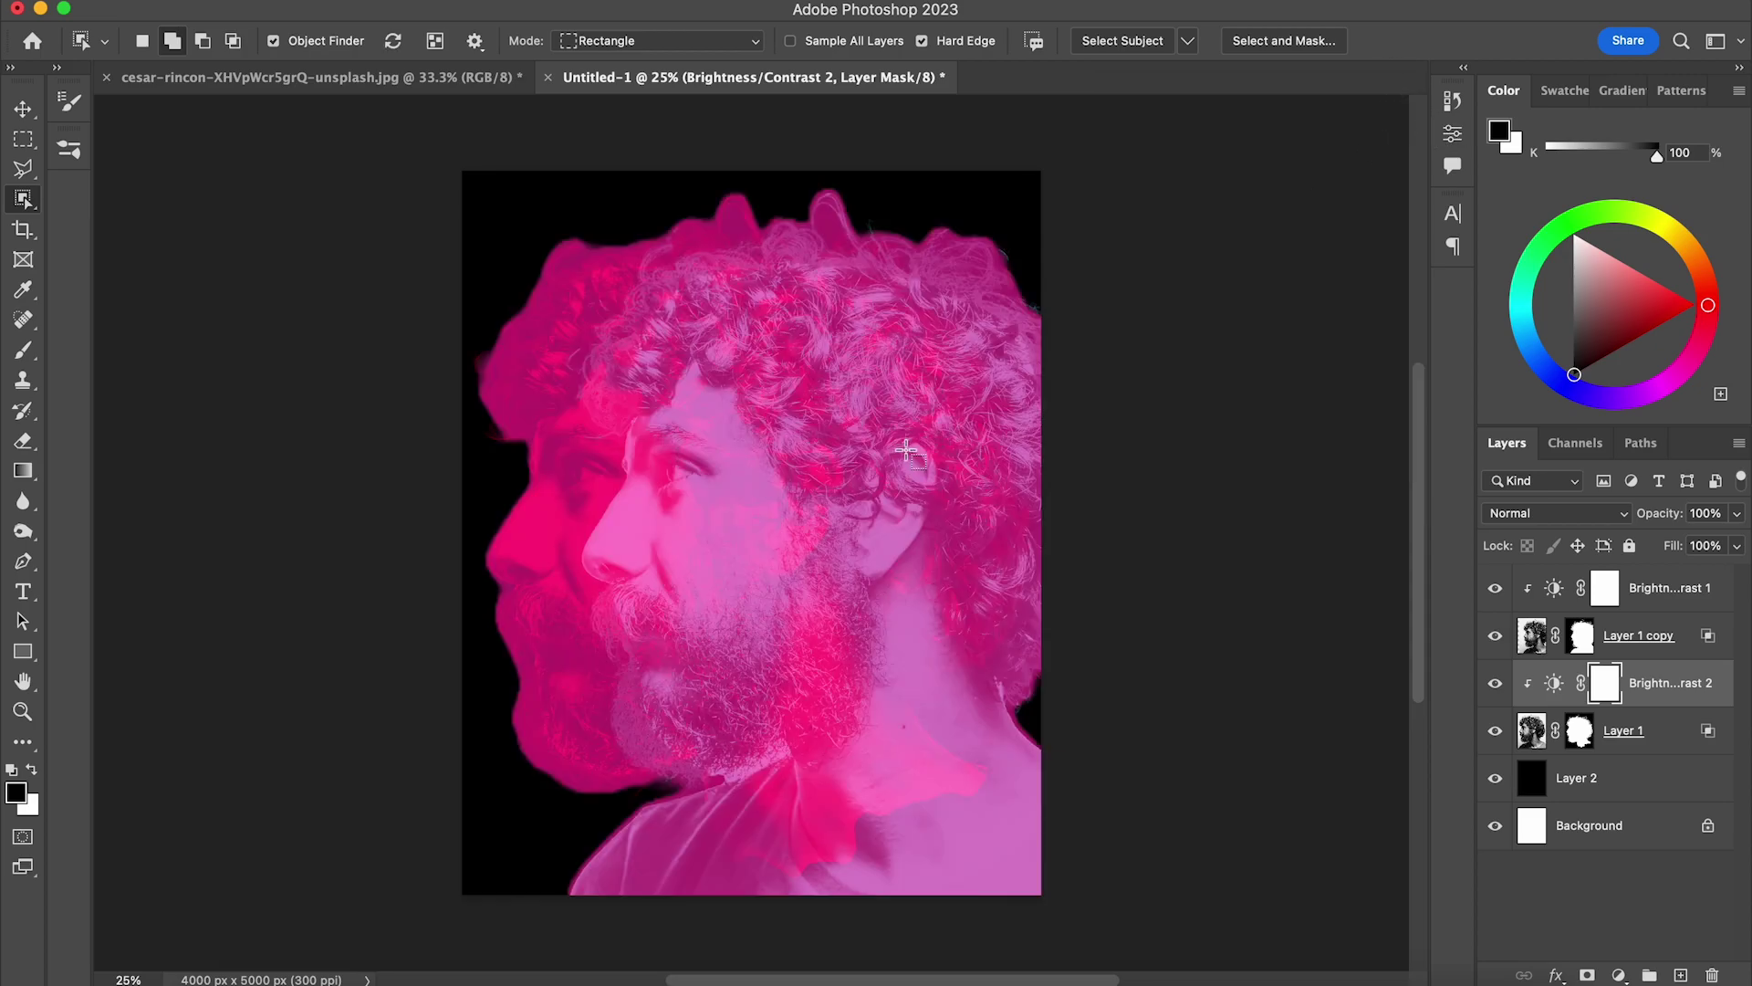
Transform Layer 1 copy to shift the cyan profile further right.
left_click(1536, 634)
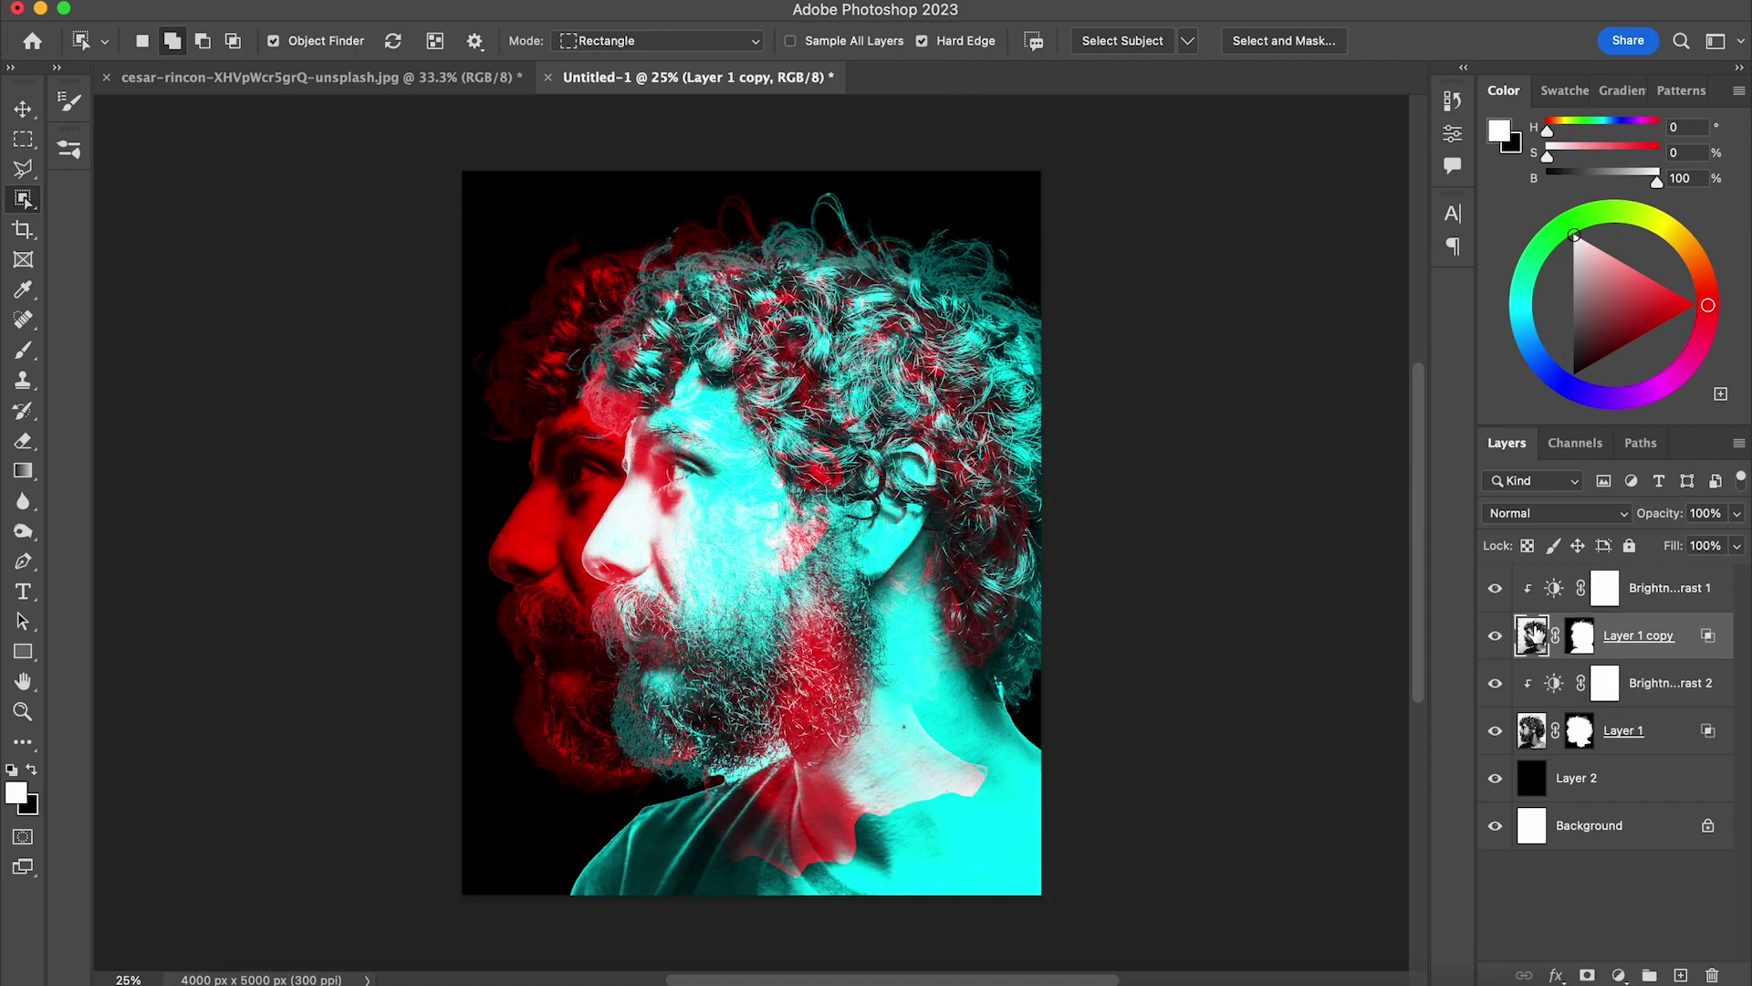
key("super+t")
left_click_drag(931, 610, 984, 599)
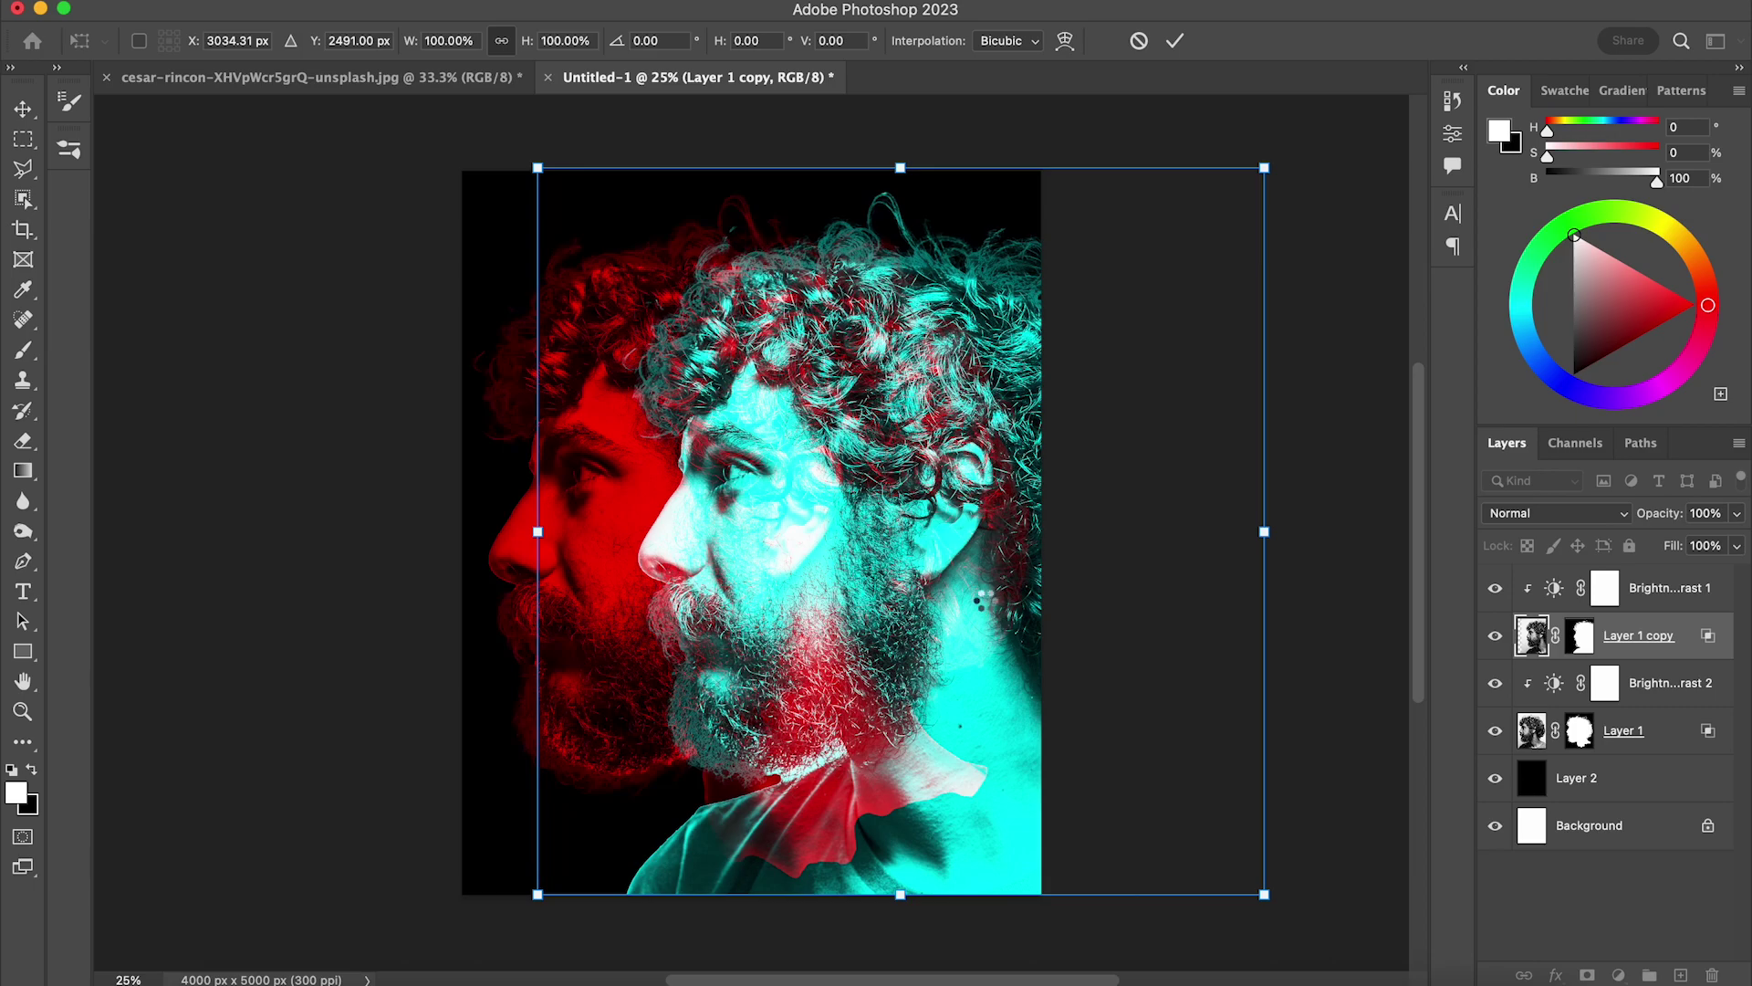
key("w")
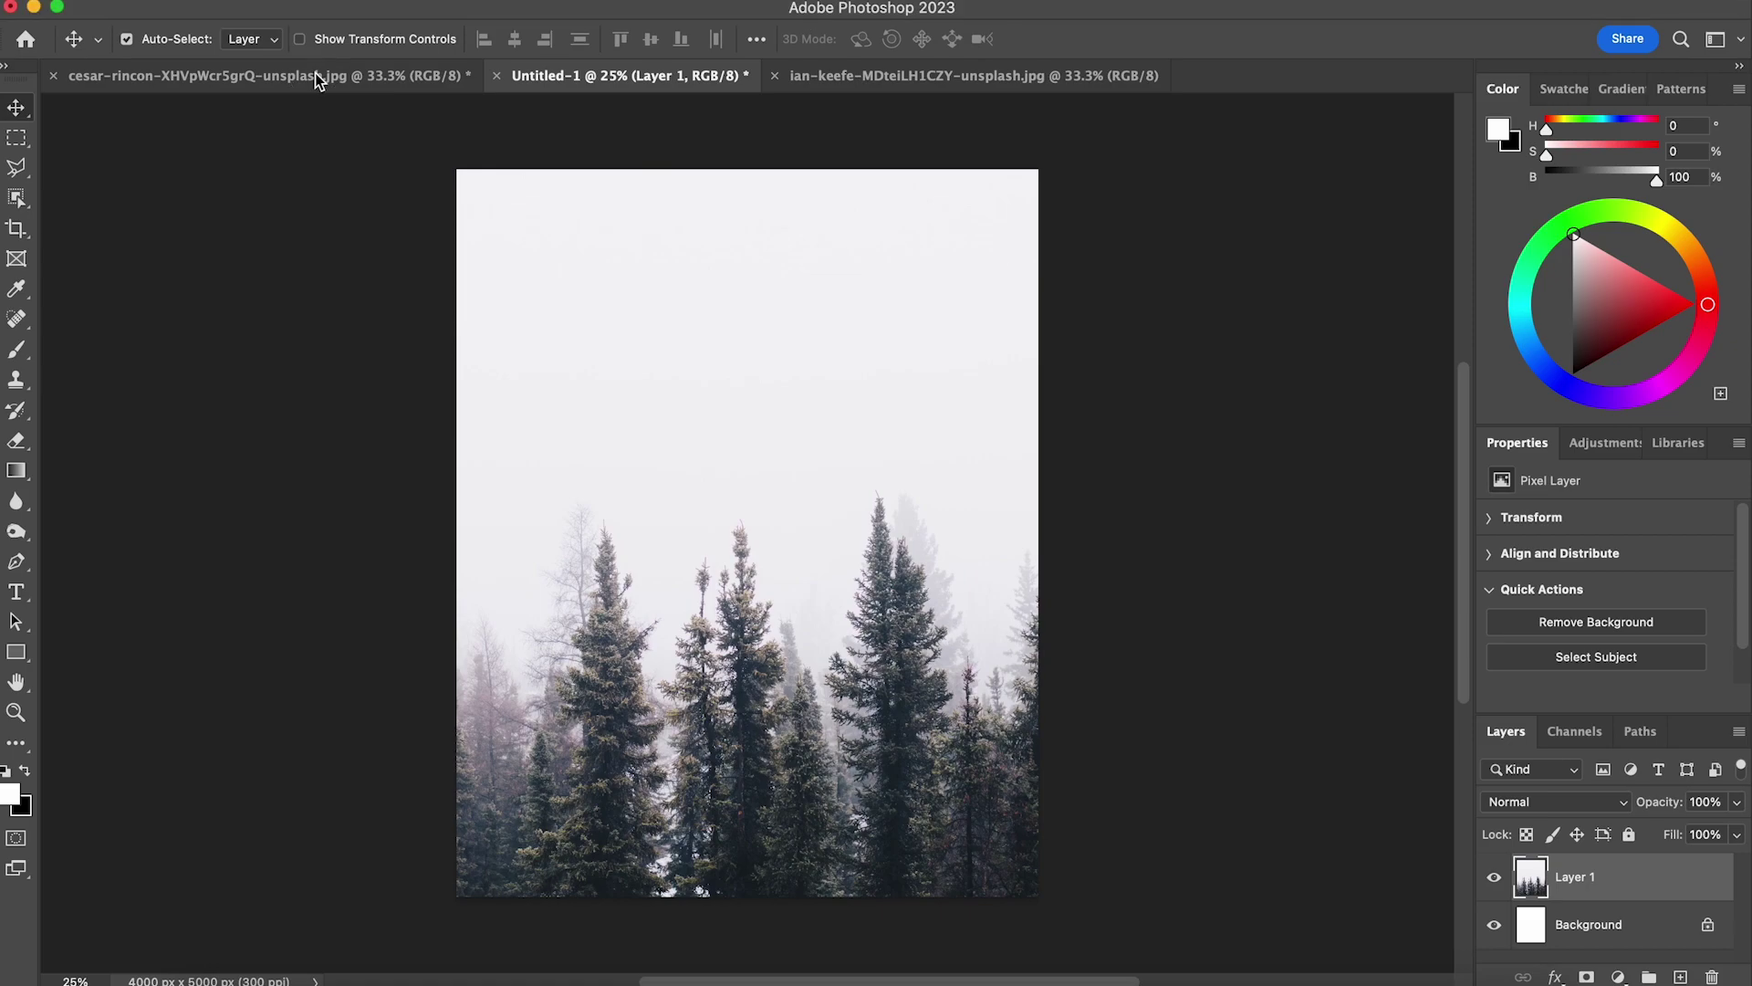
Copy the bearded portrait into the forest document and scale it to 147.52% to fill the canvas.
left_click(315, 75)
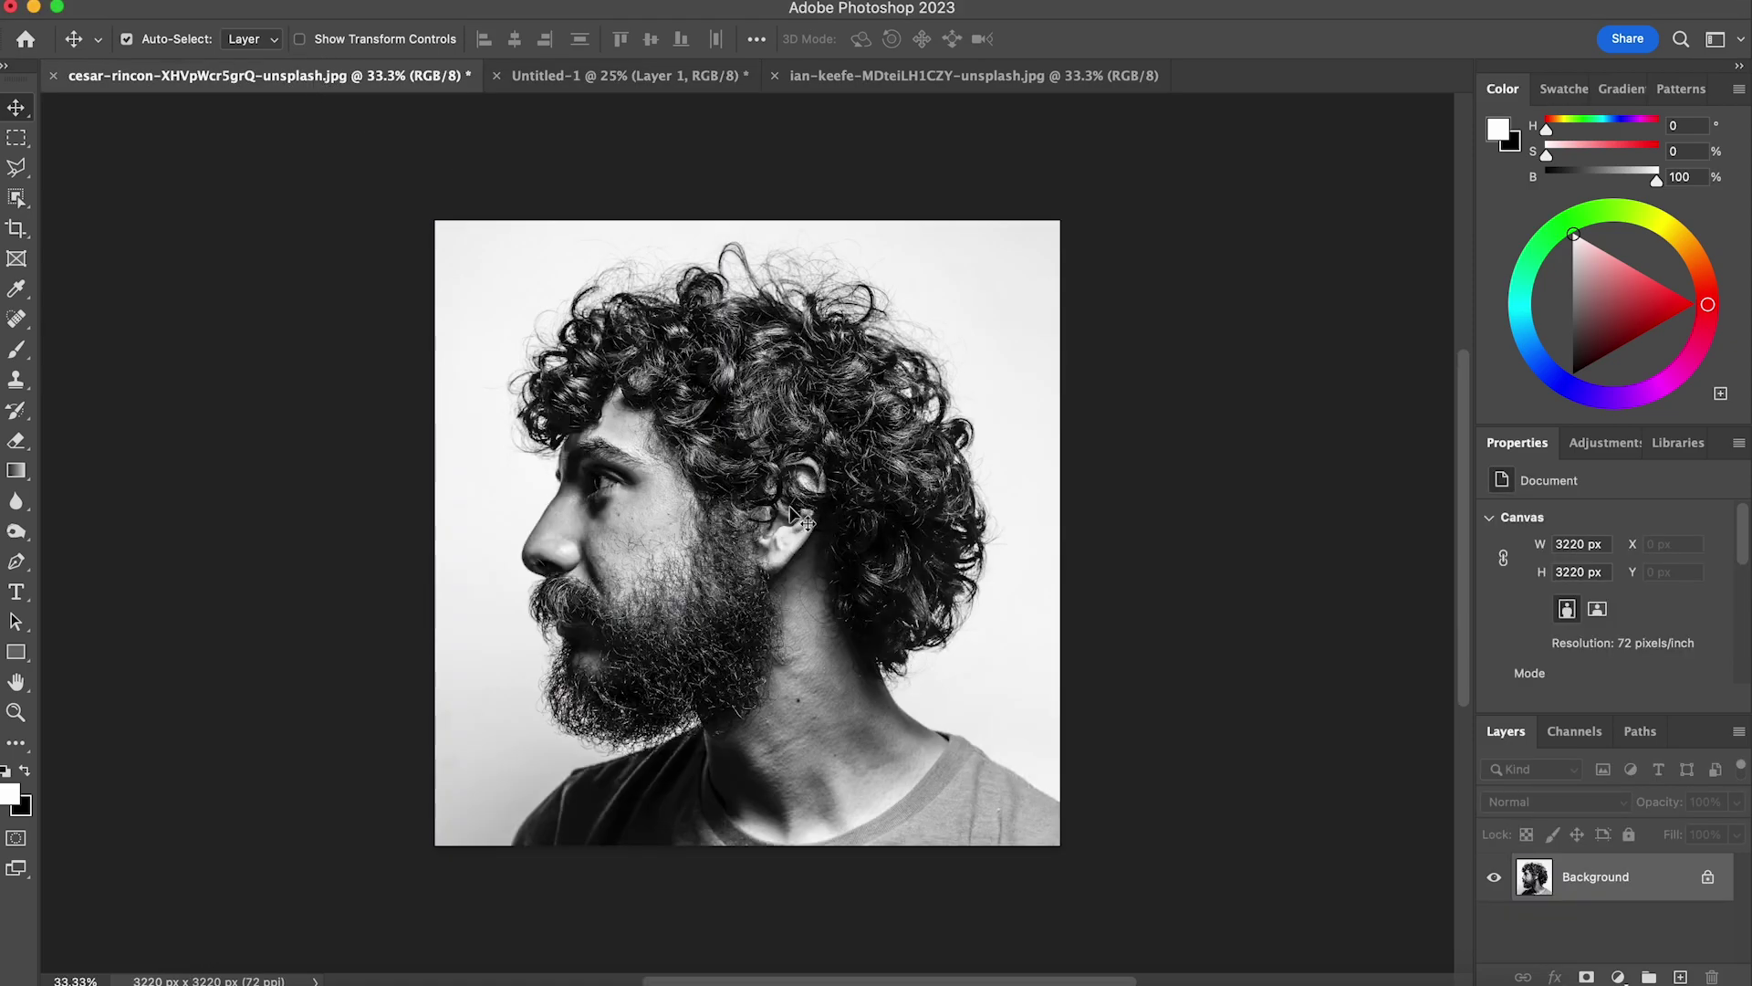
left_click_drag(790, 508, 731, 438)
key("super+t")
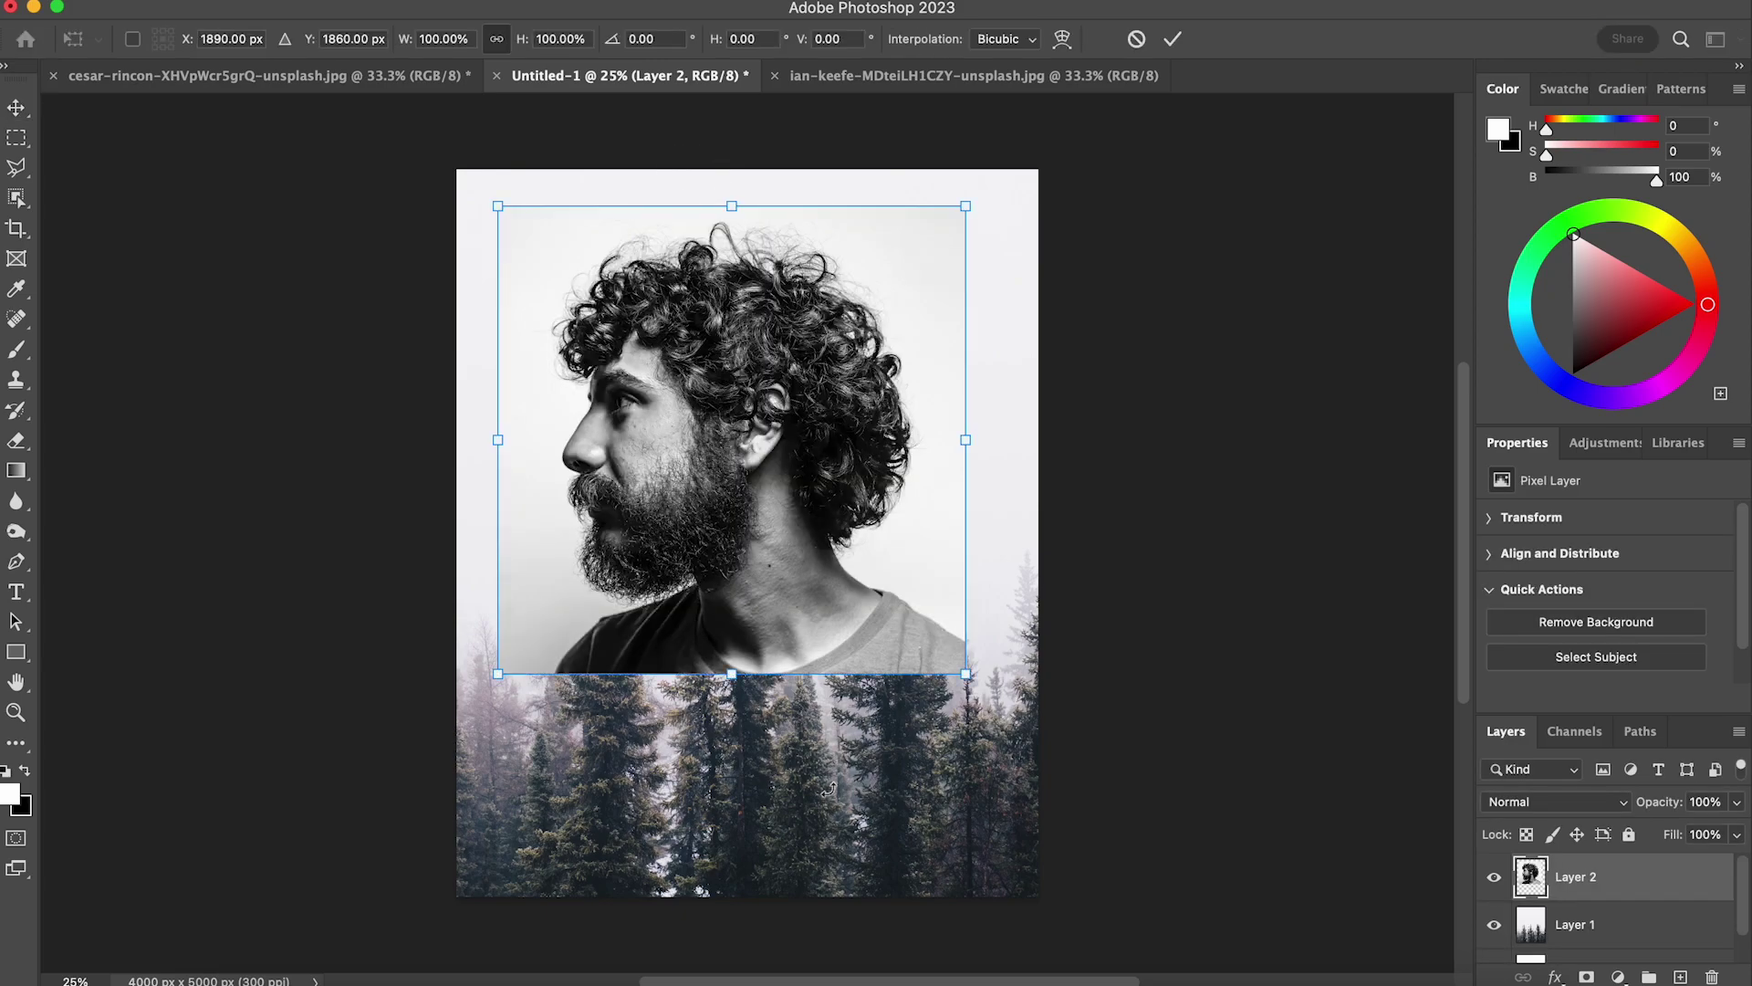
left_click_drag(734, 673, 730, 895)
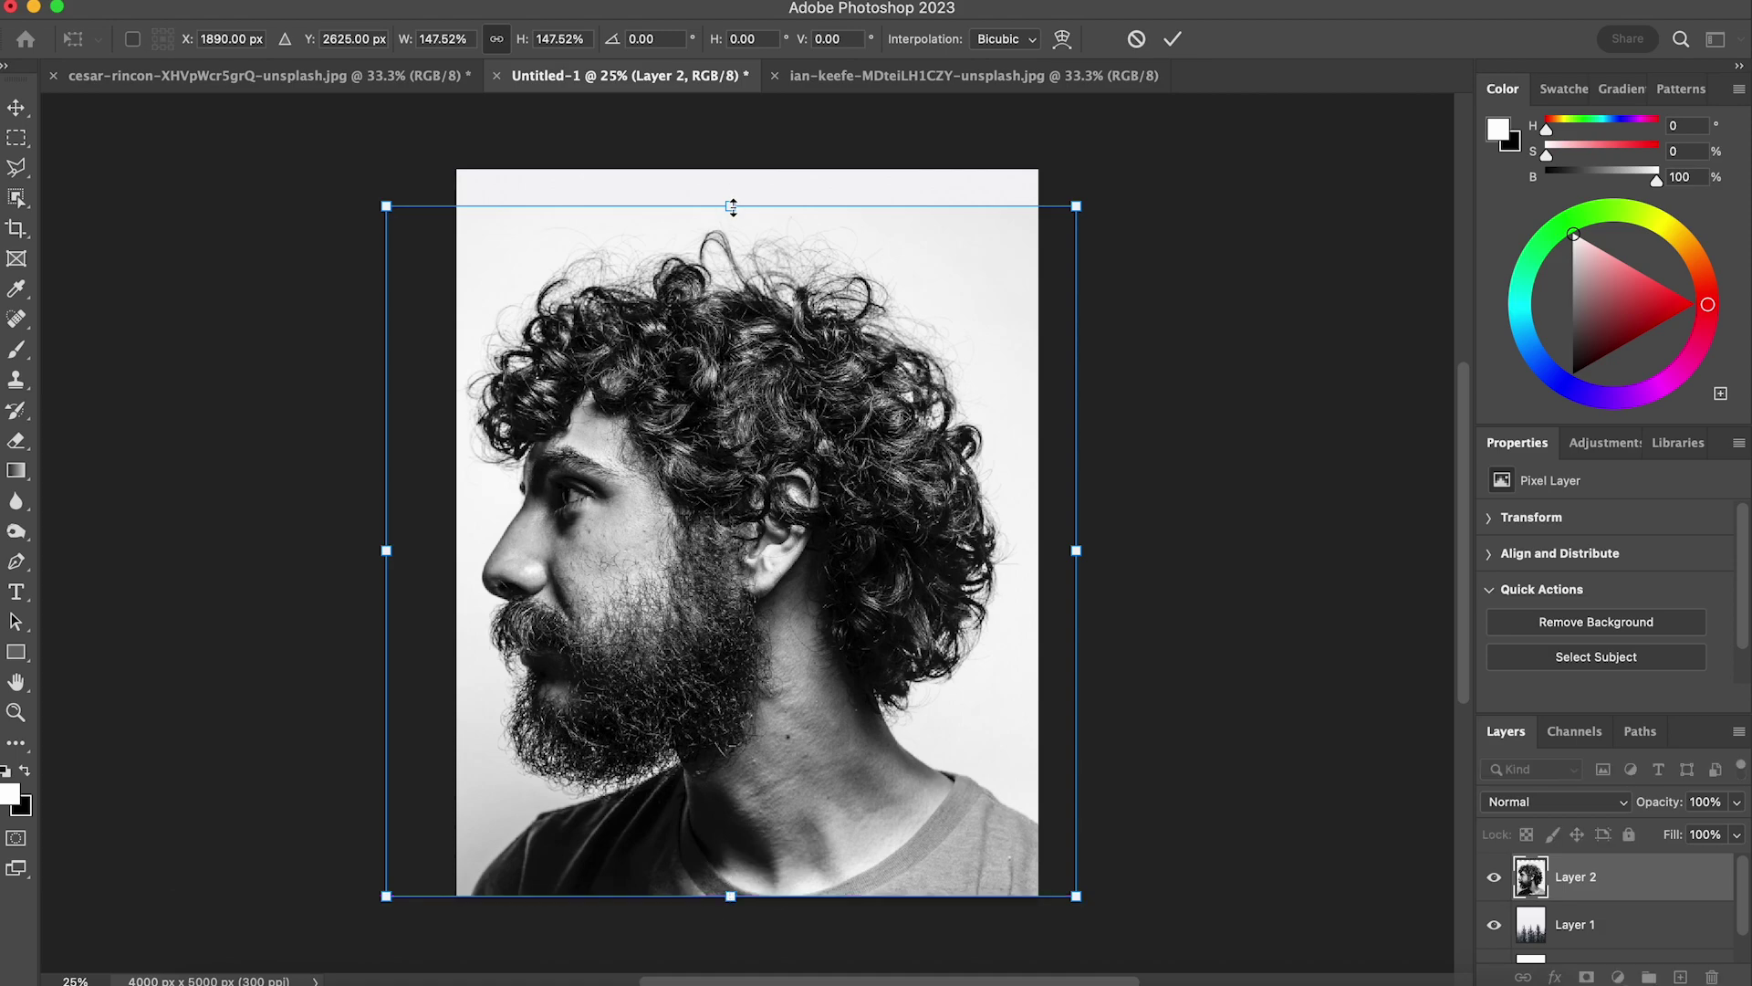
left_click_drag(732, 206, 731, 168)
key("Return")
Uncheck the R channel in Layer 2's Blending Options so the portrait blends only through G and B.
left_click(1555, 977)
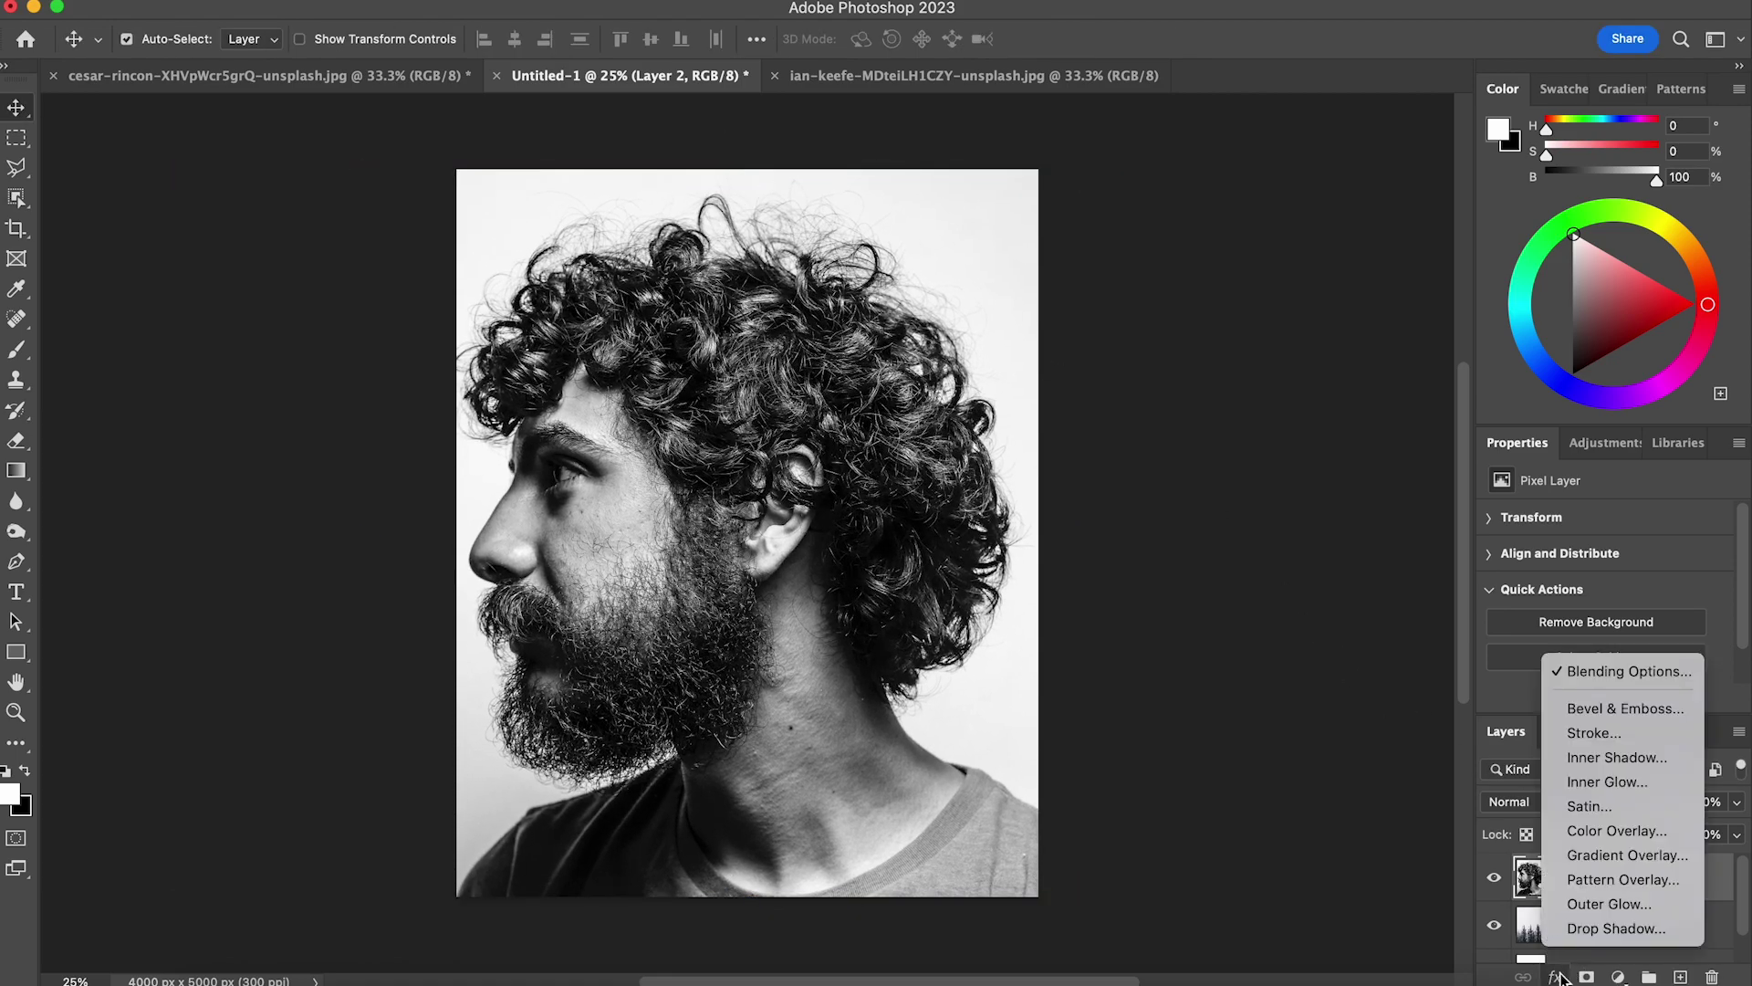
left_click(1593, 672)
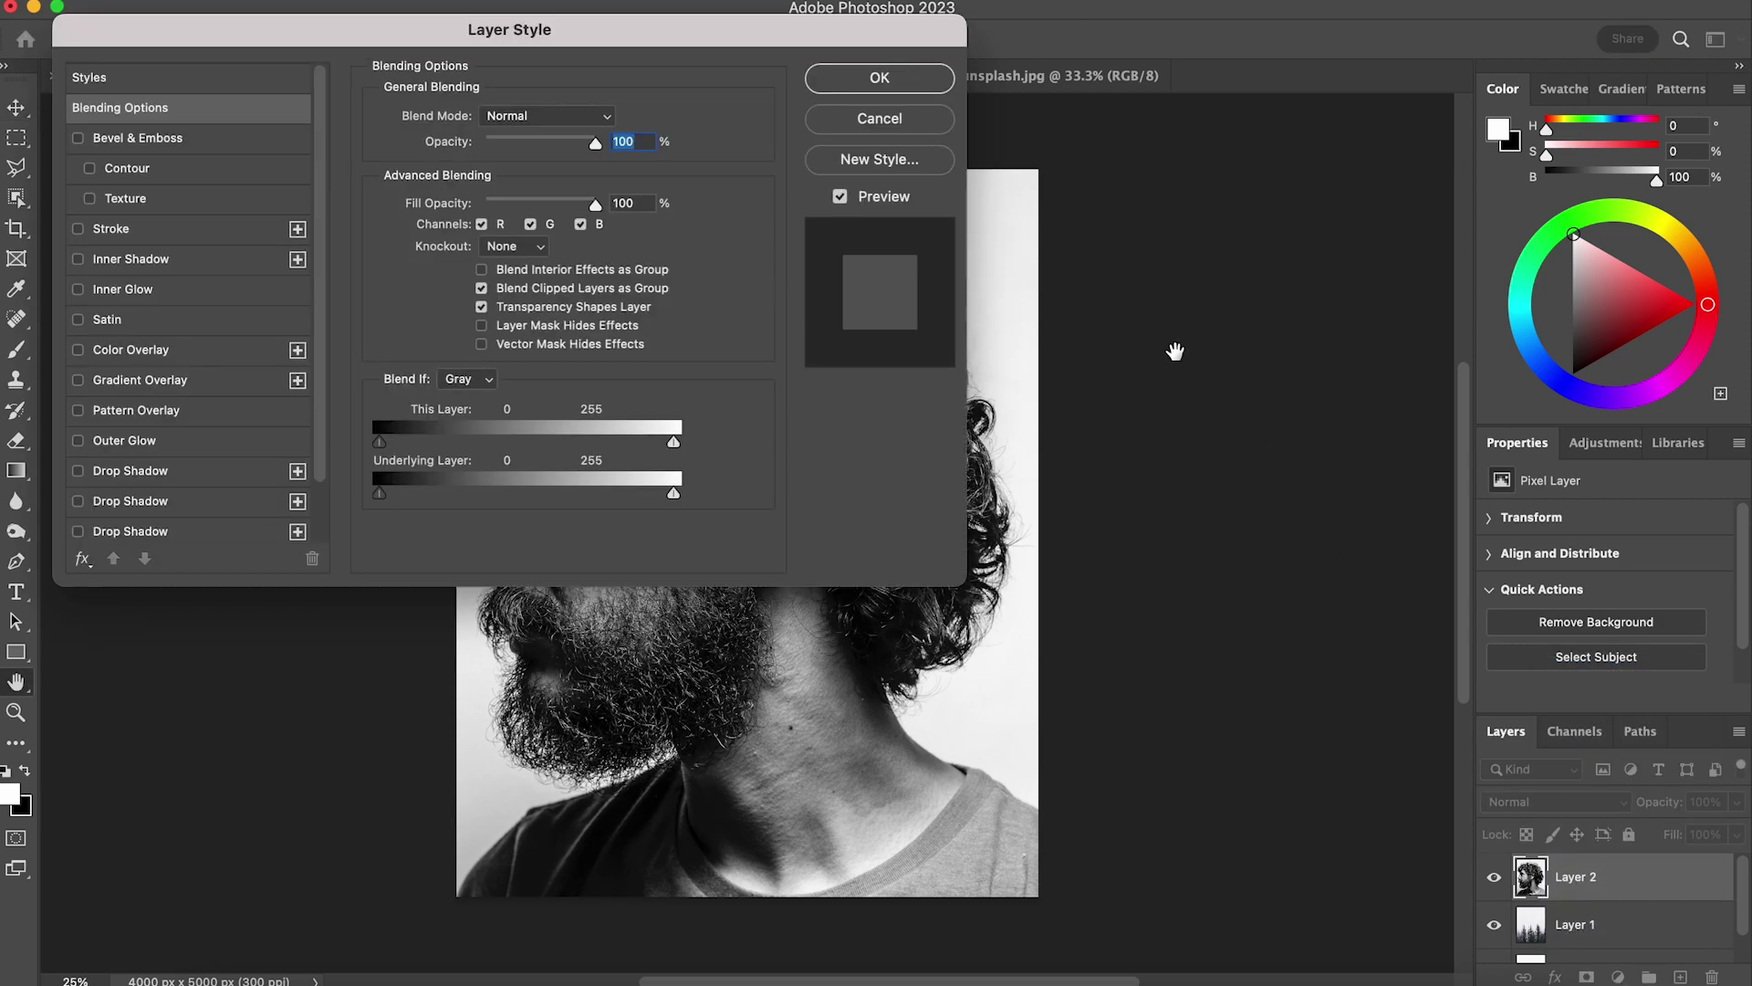
left_click(481, 226)
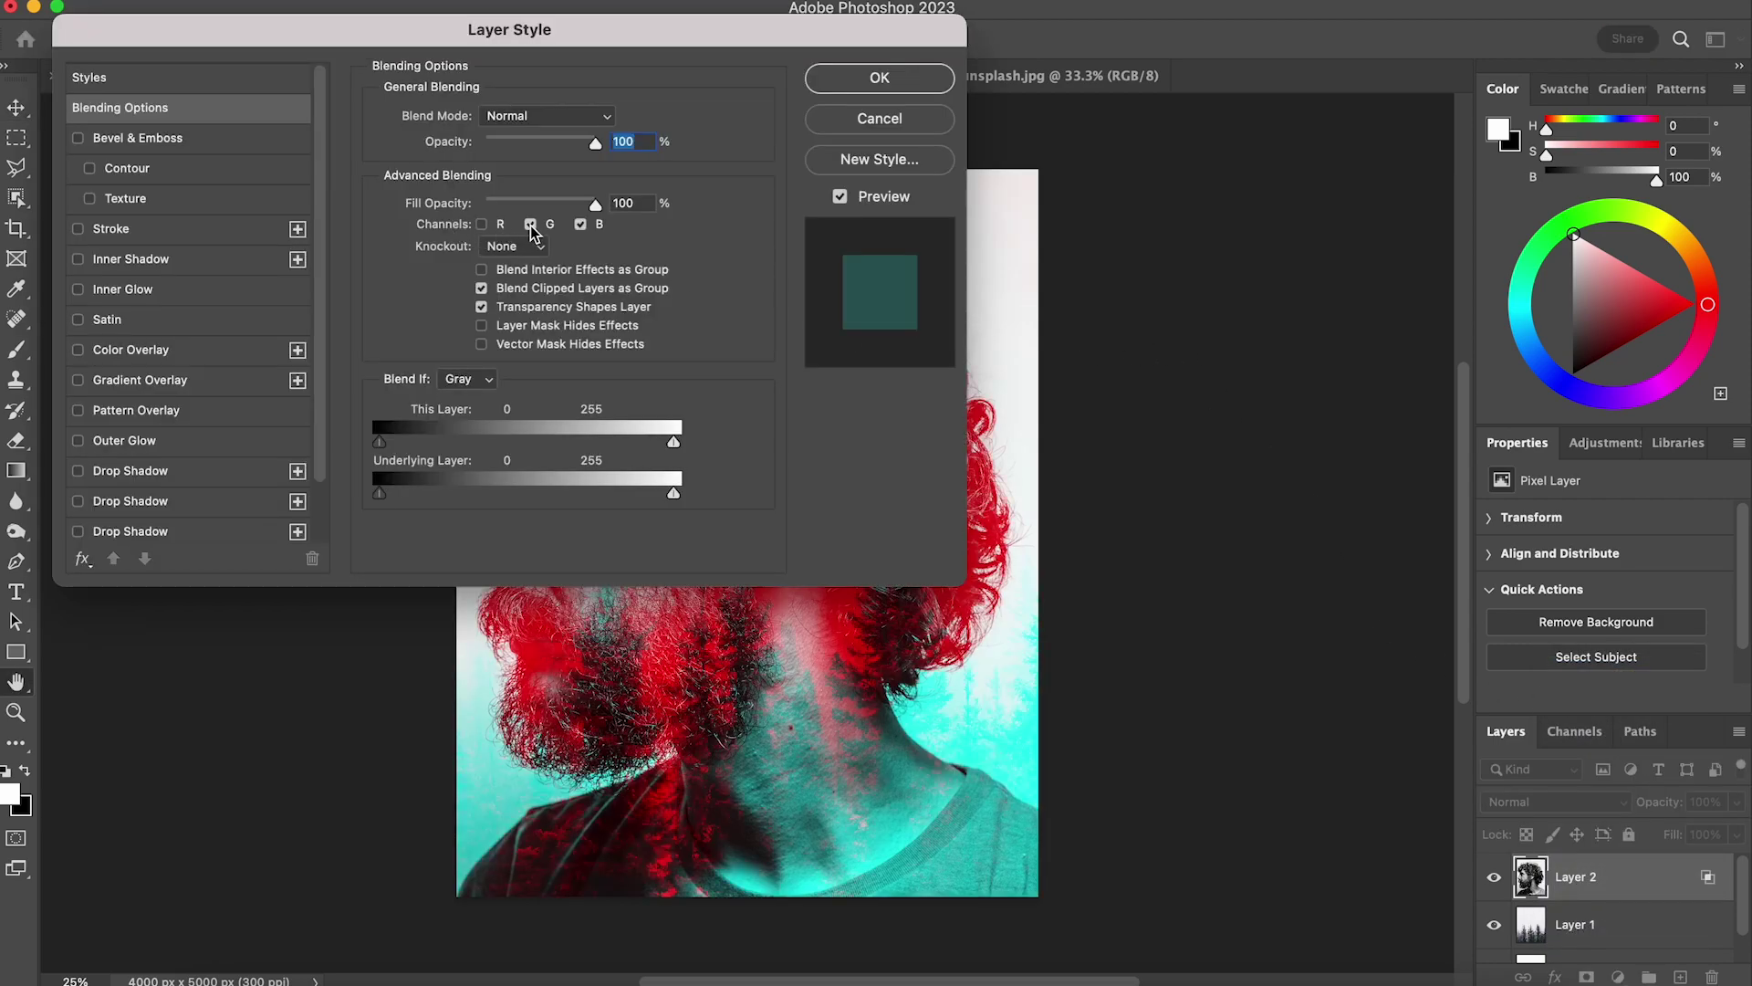
left_click(832, 80)
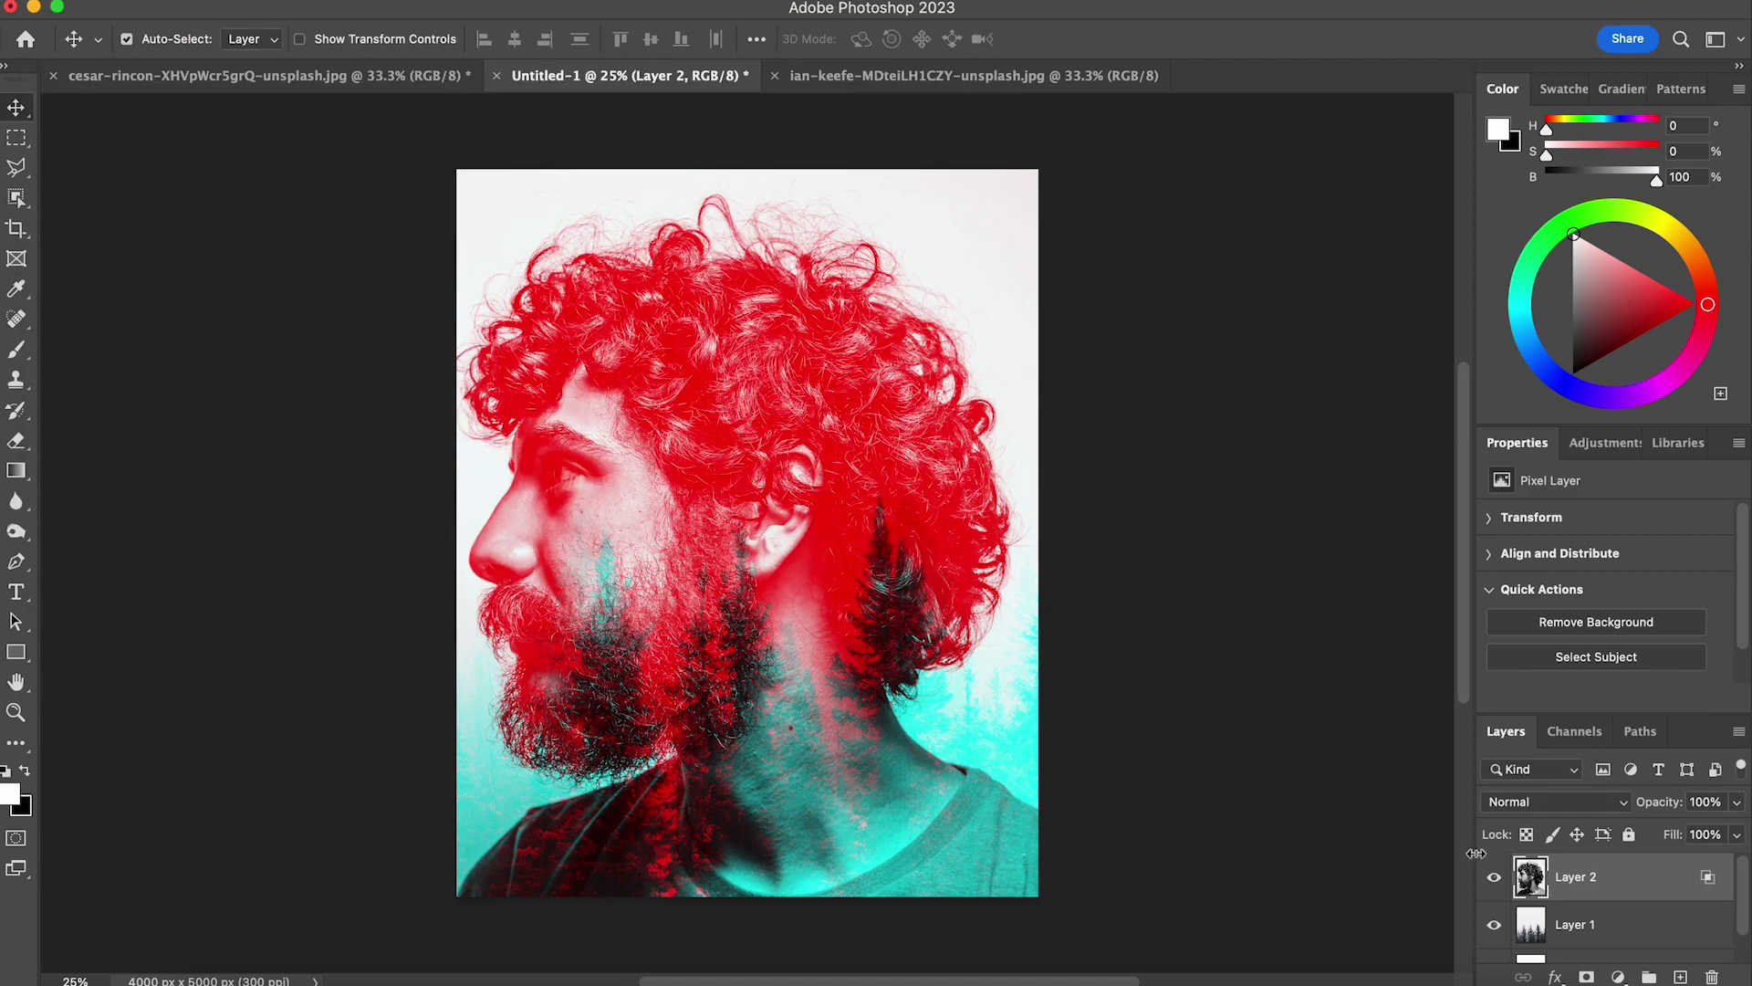
Enlarge Layer 1 to about 143% and raise the pines into the face and beard.
left_click(1537, 931)
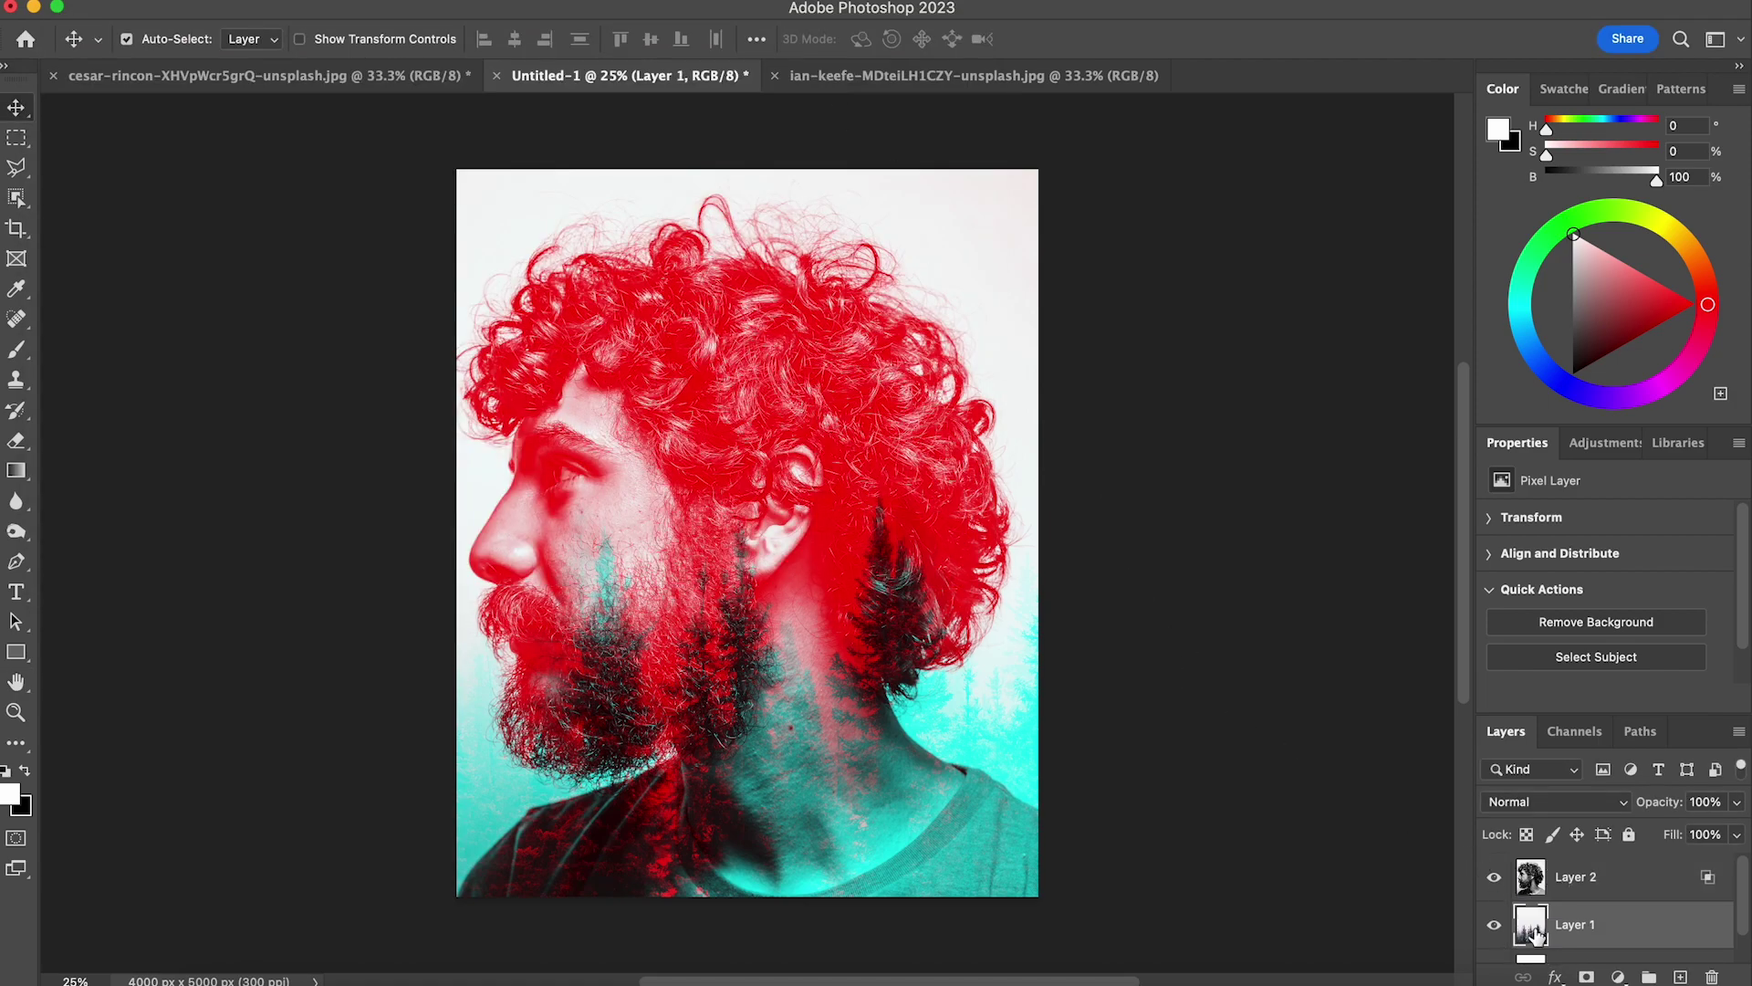
key("super+t")
left_click_drag(874, 803, 872, 686)
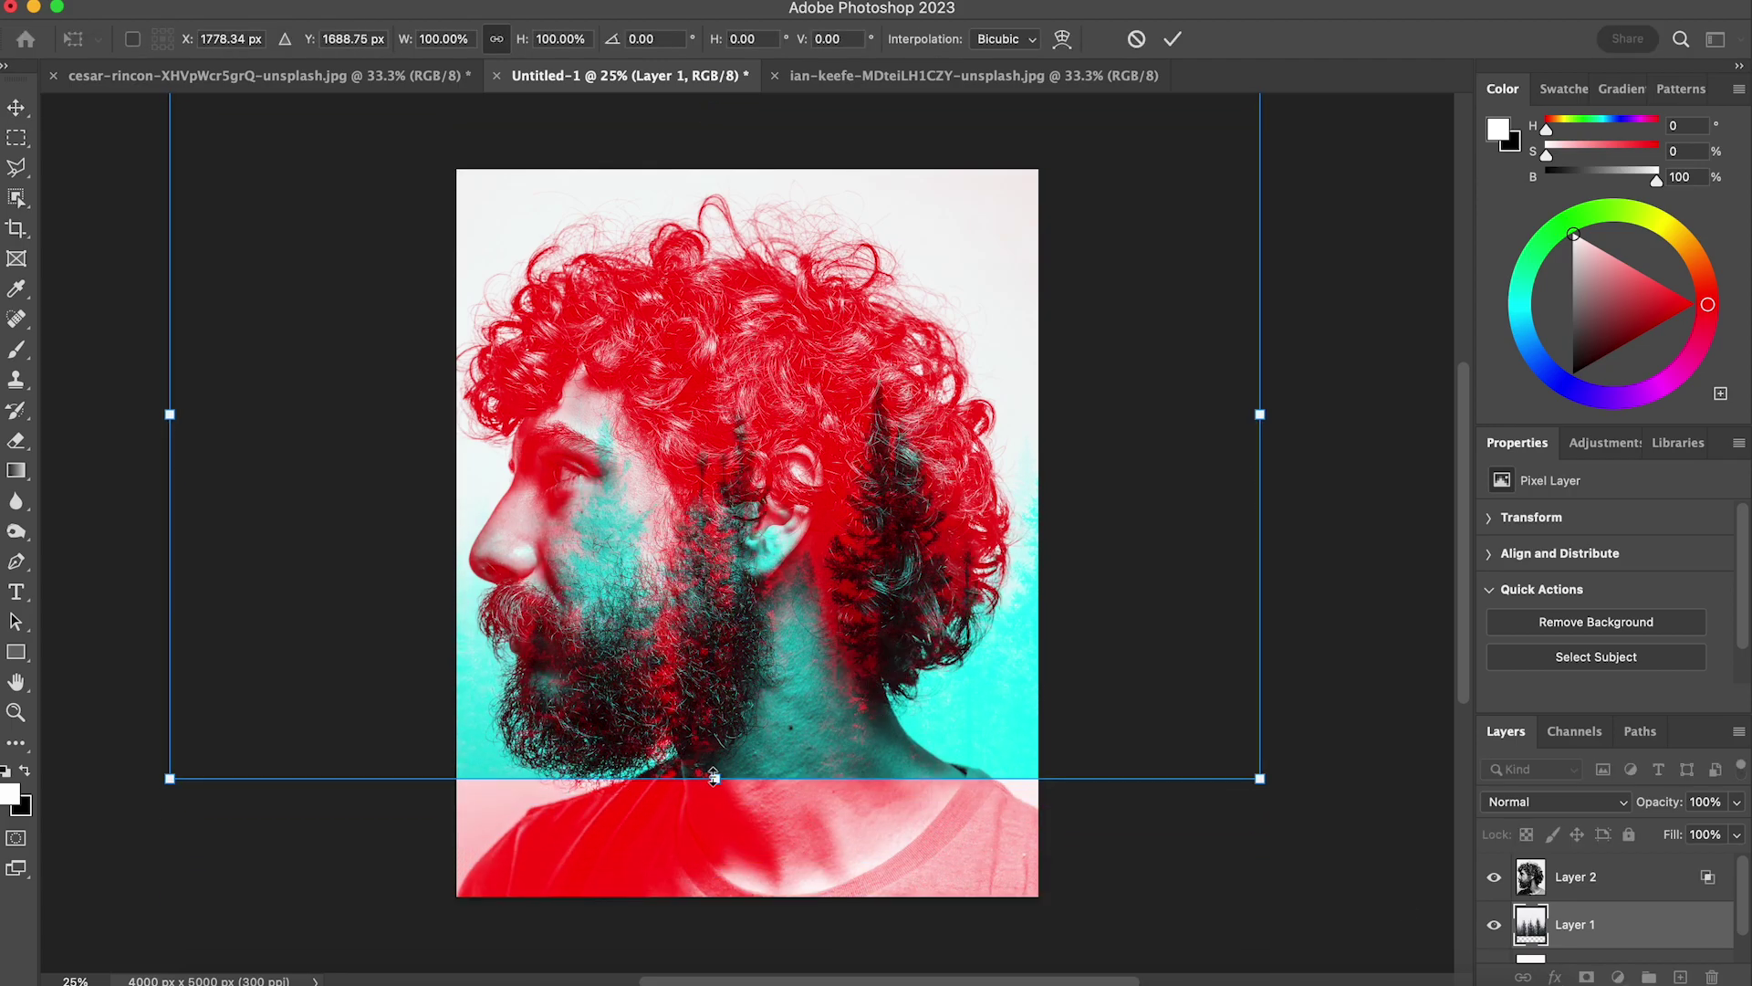
left_click_drag(715, 778, 731, 890)
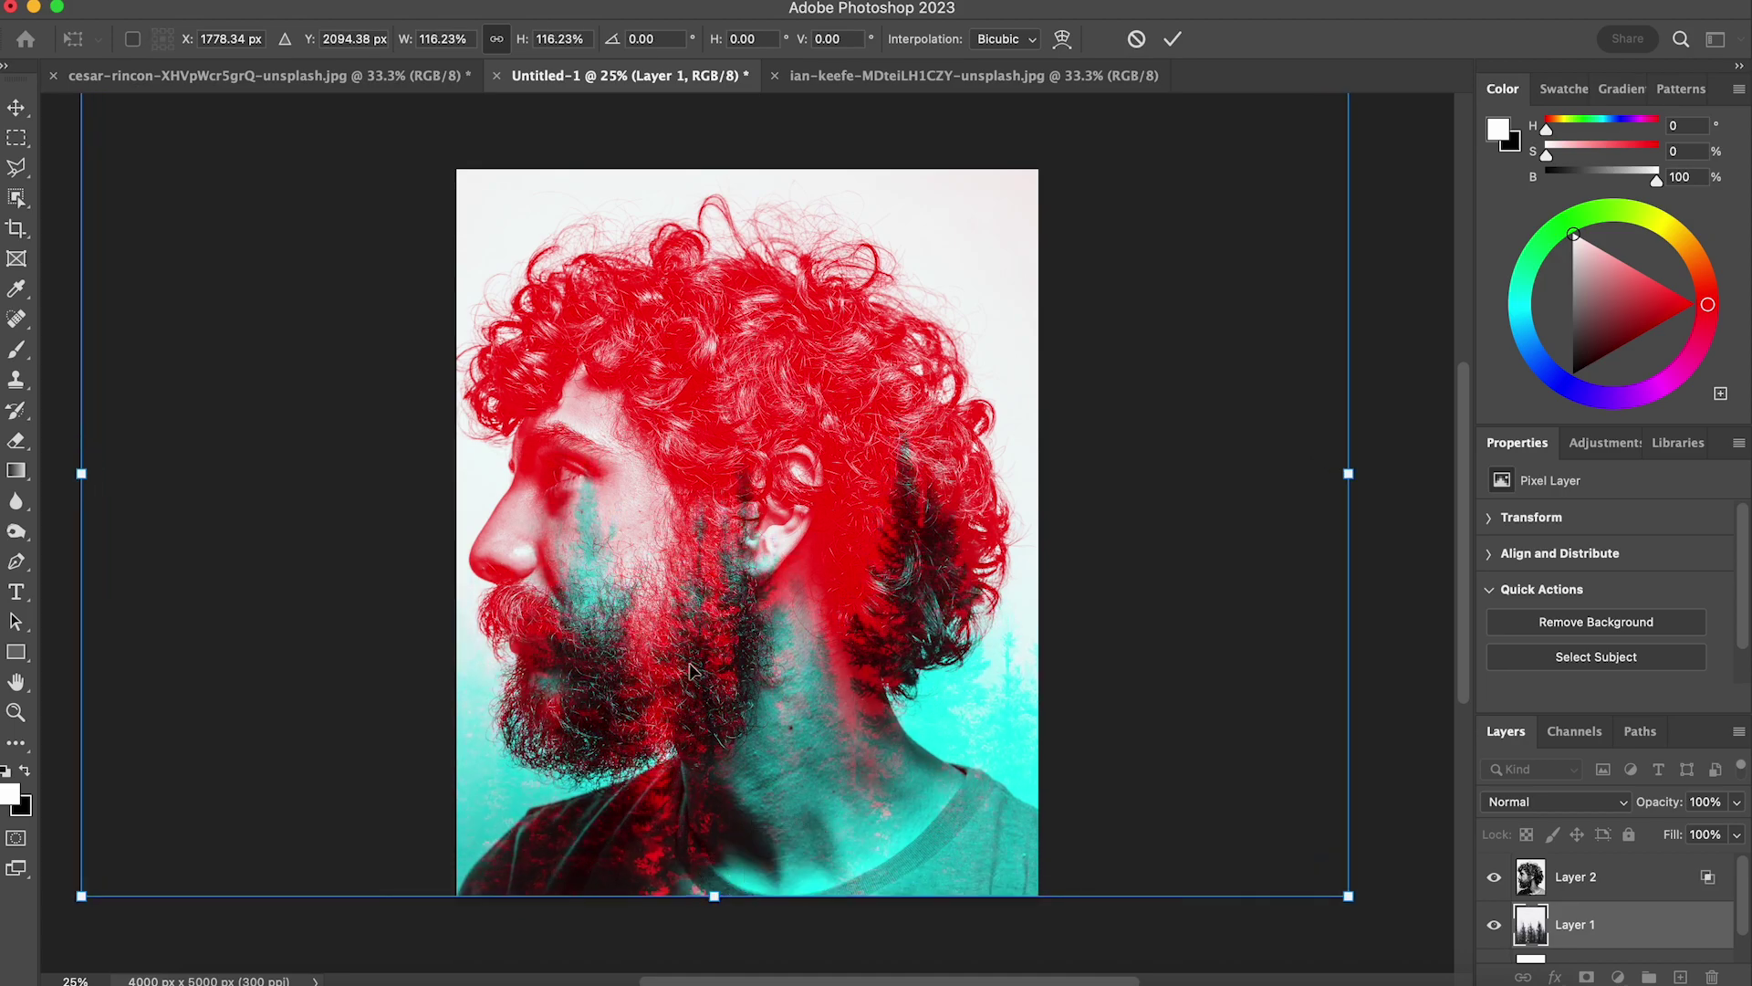
left_click_drag(755, 695, 758, 501)
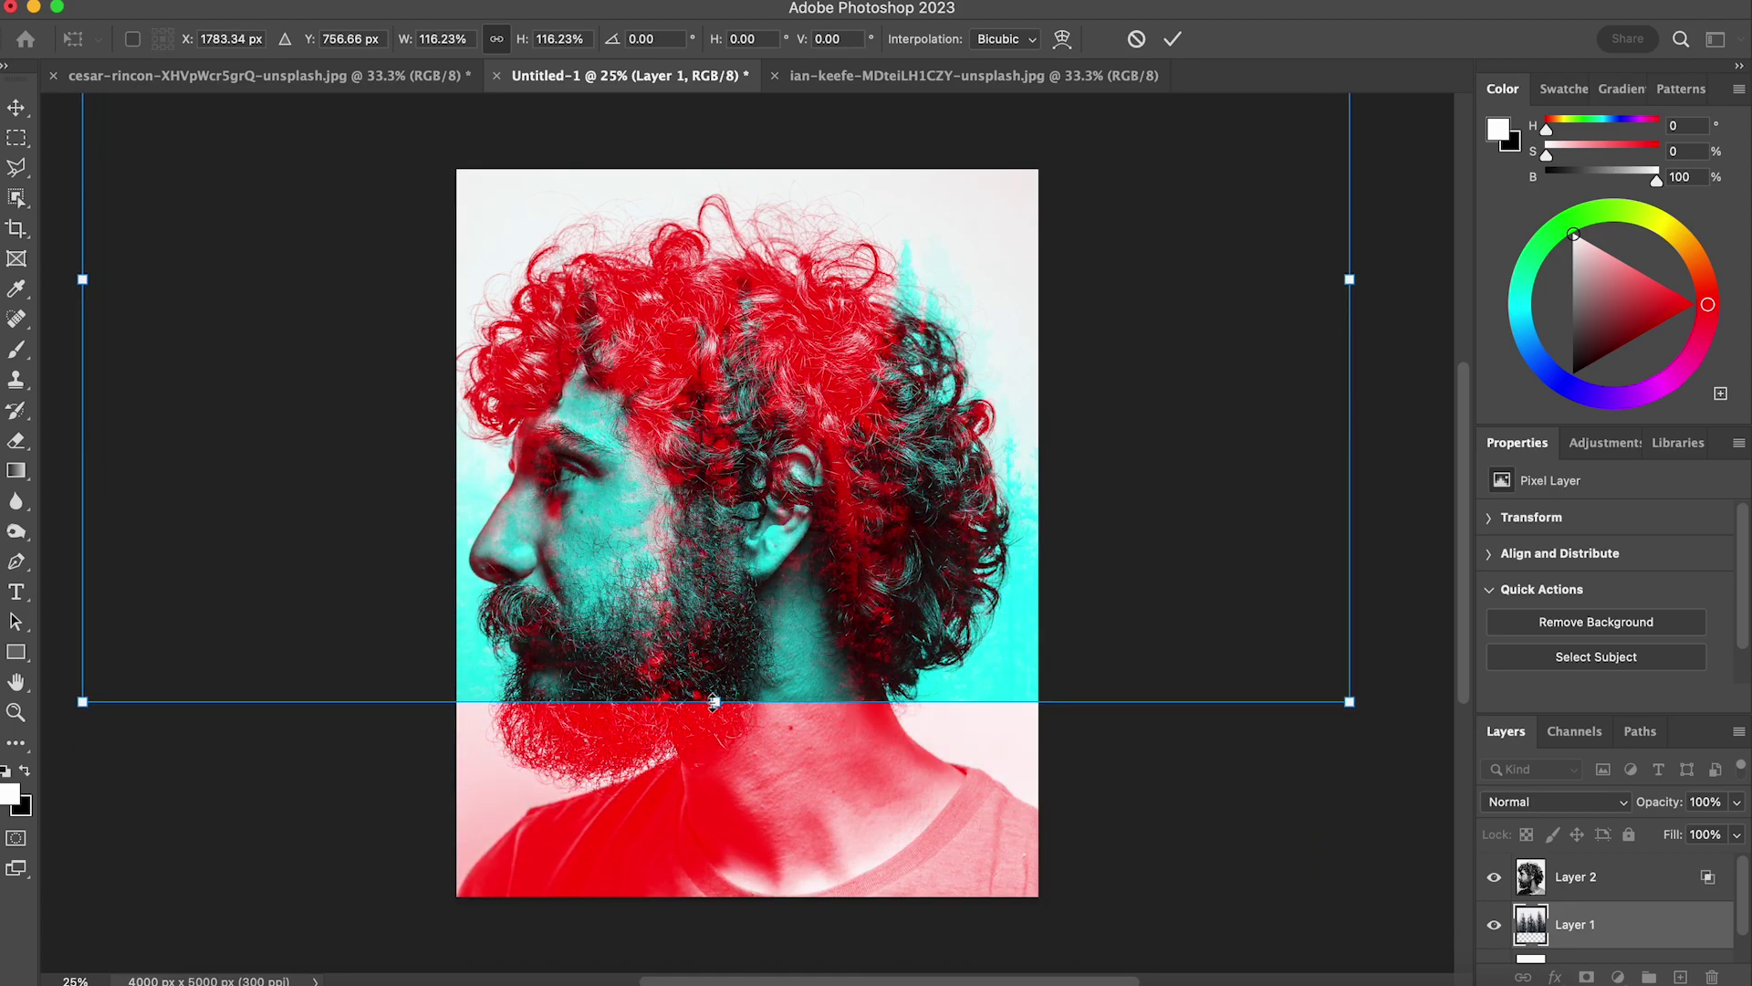
left_click_drag(713, 702, 714, 897)
key("Return")
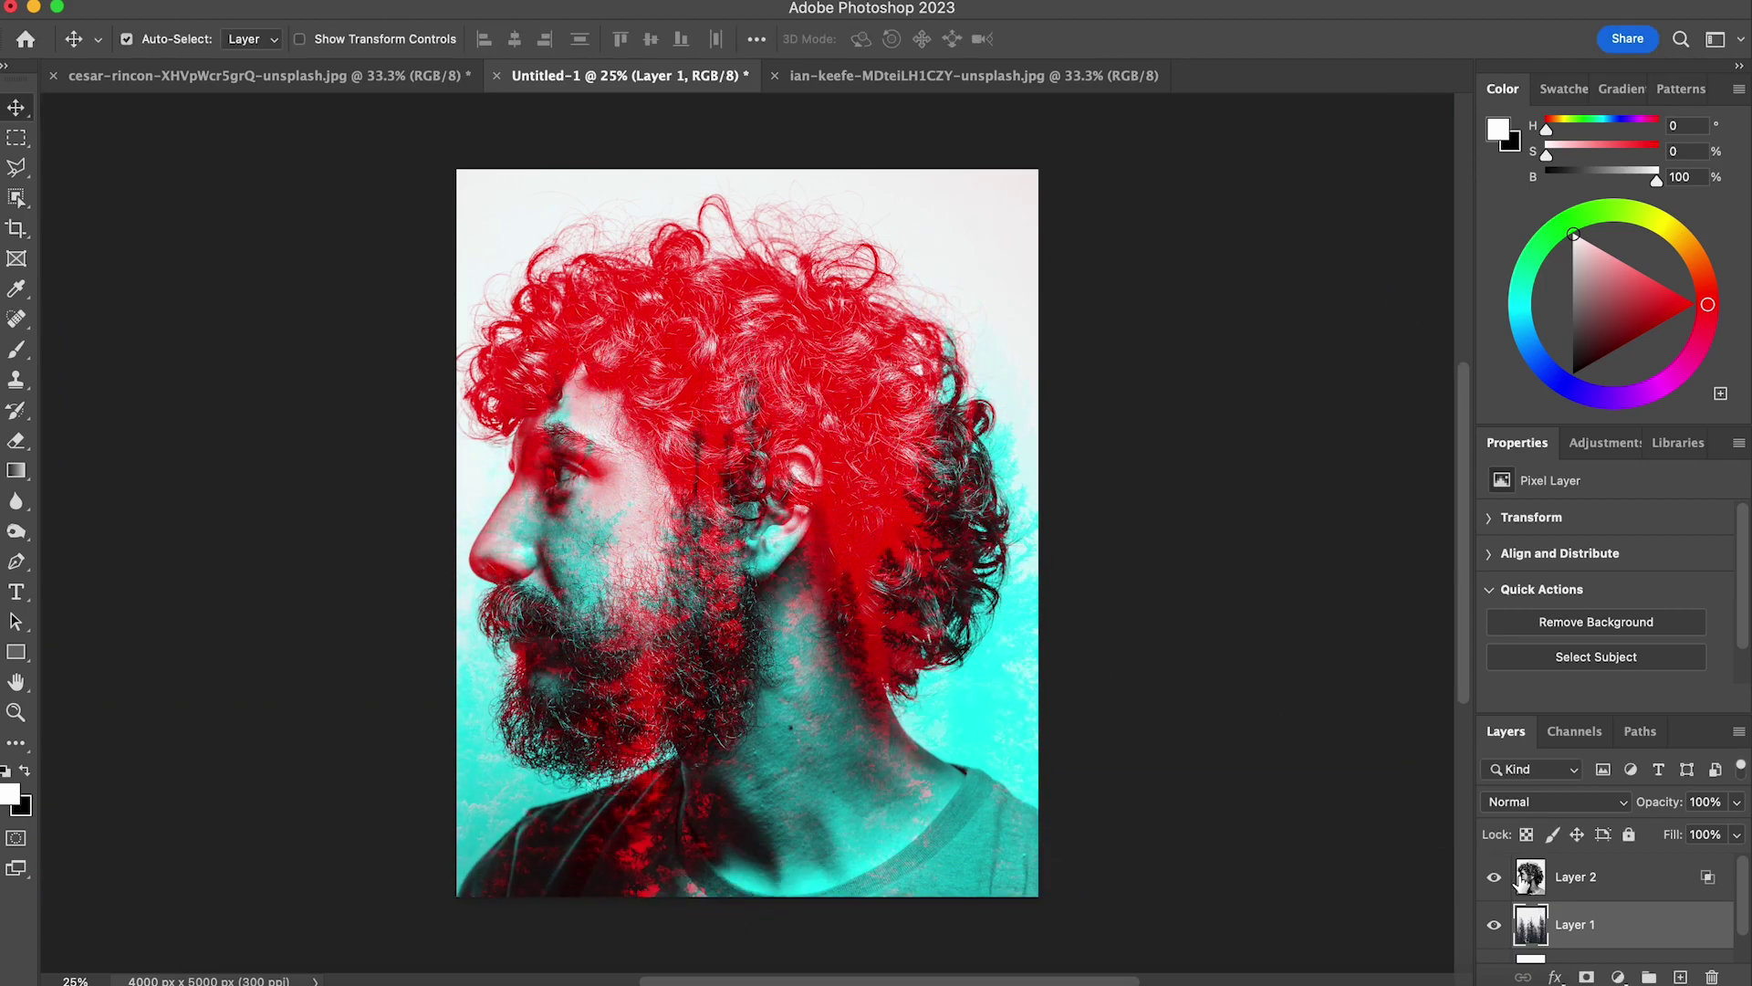
Test channel combinations in Layer 1's Blending Options, keeping only the R channel enabled.
left_click(1550, 976)
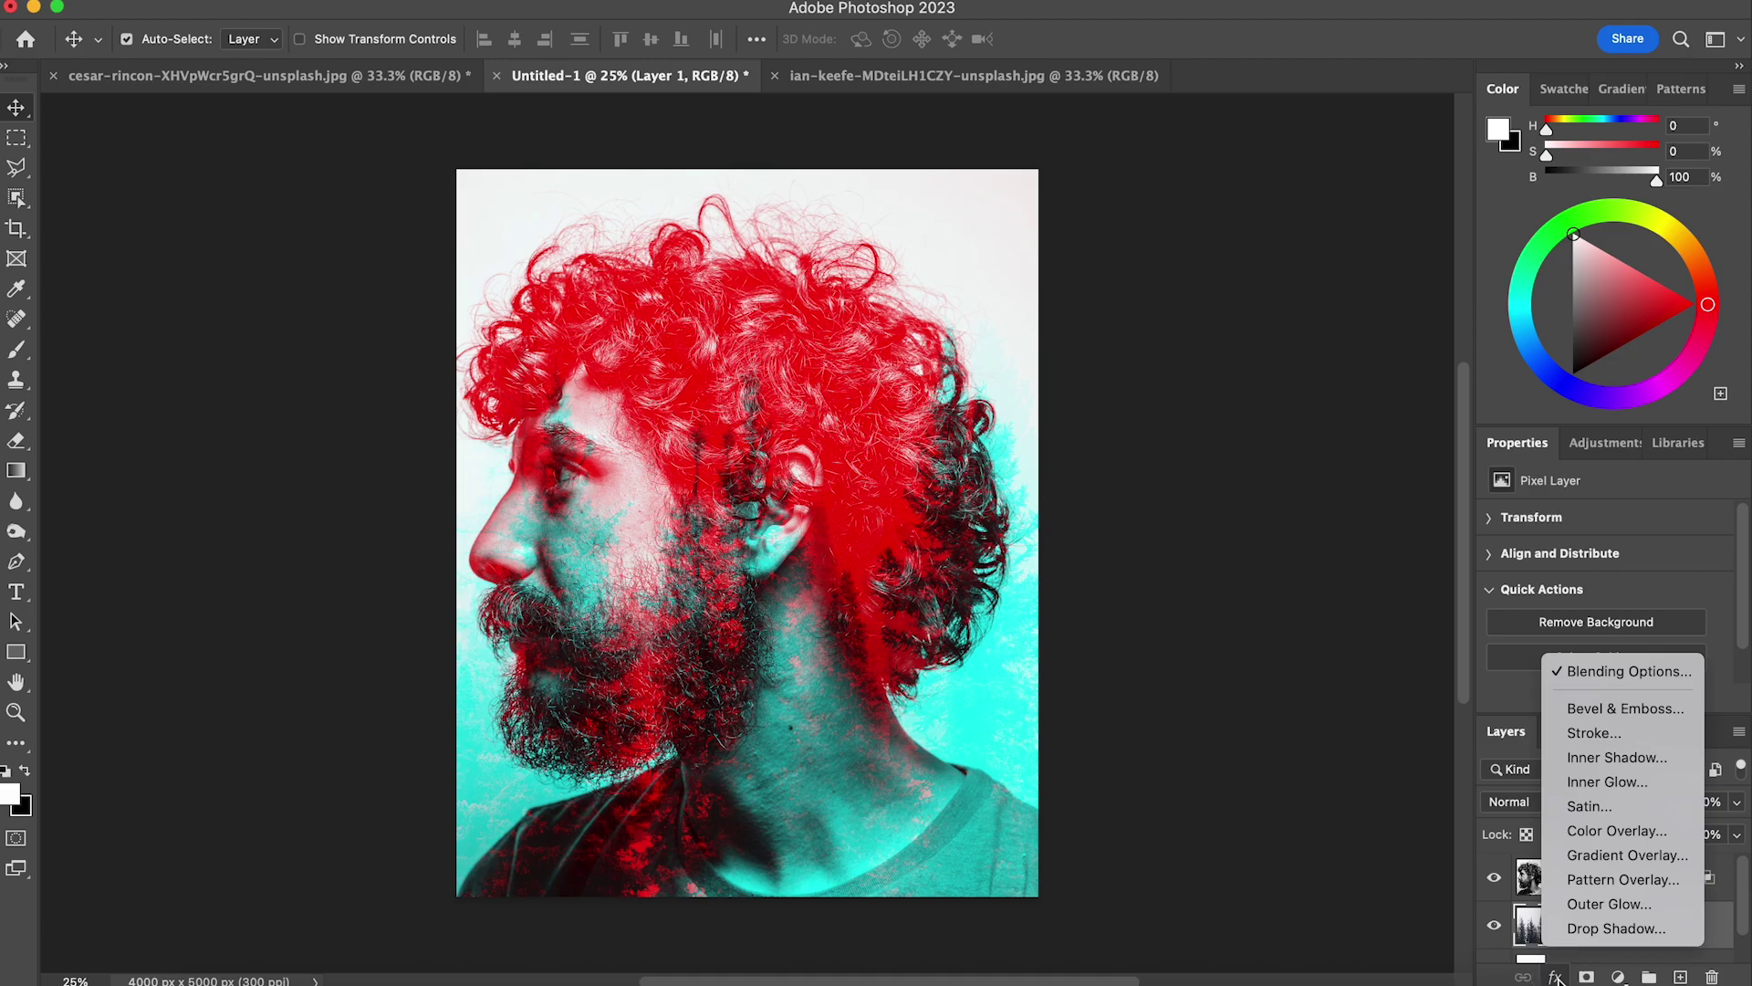
left_click(1584, 675)
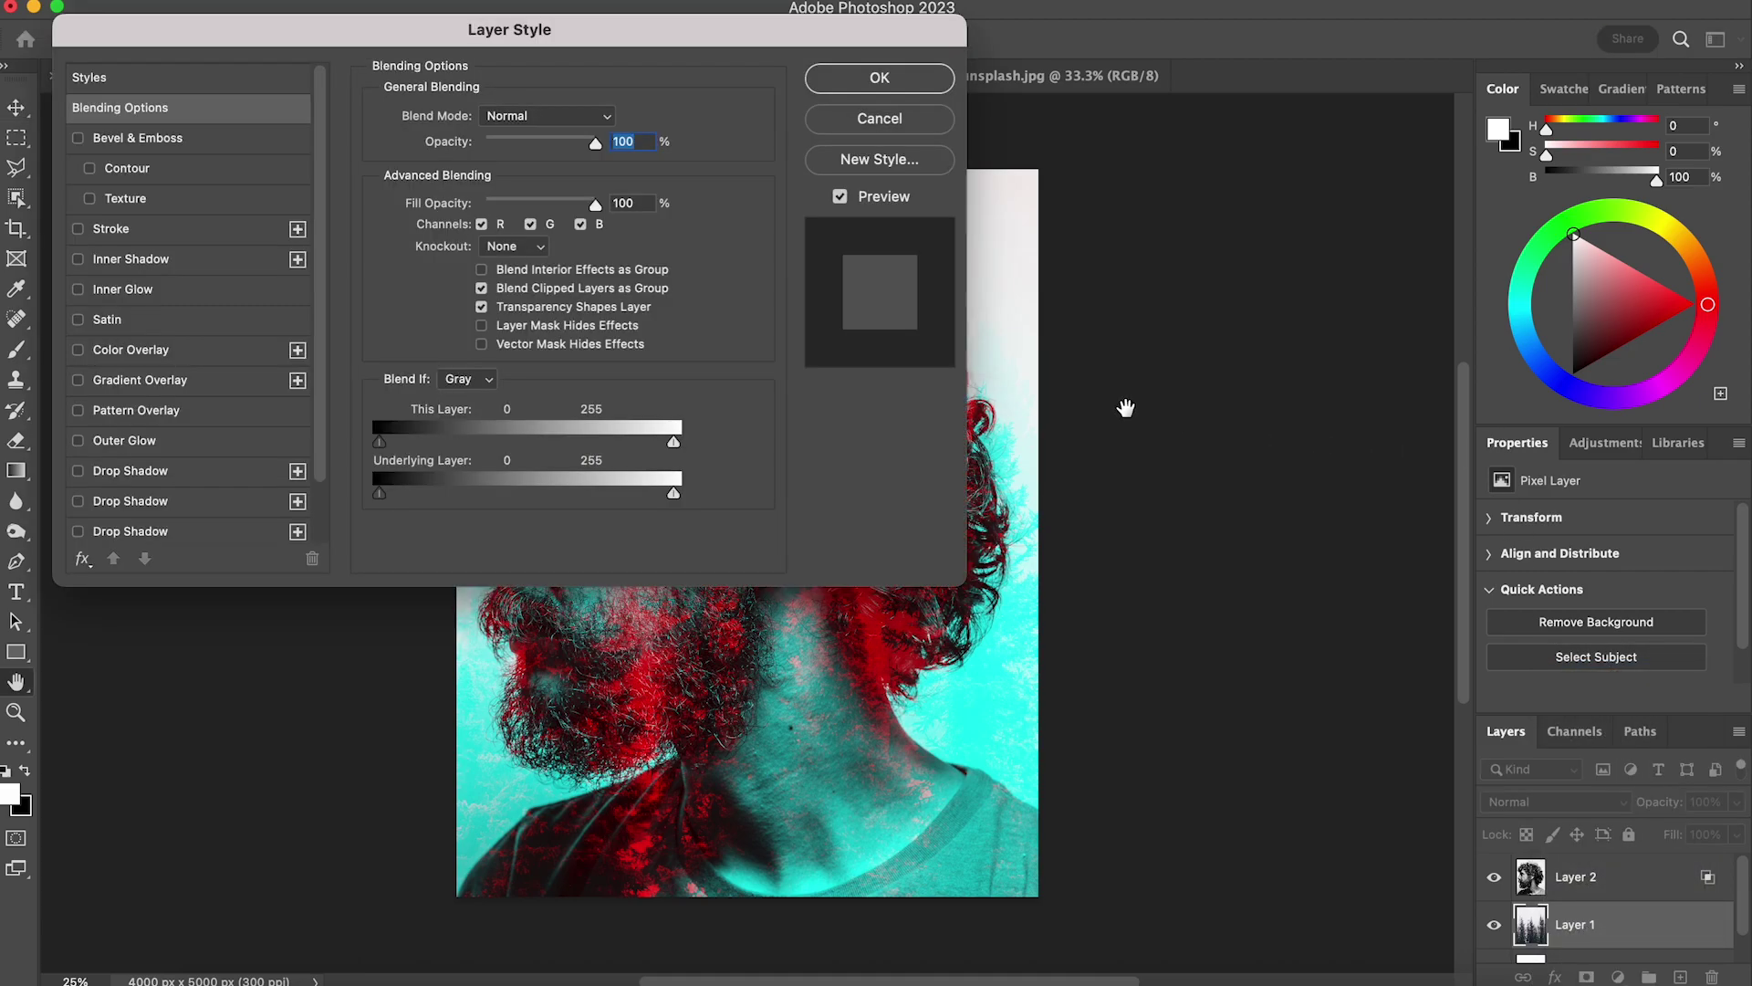
left_click_drag(636, 37, 1422, 42)
scroll(1056, 743, "right", 5)
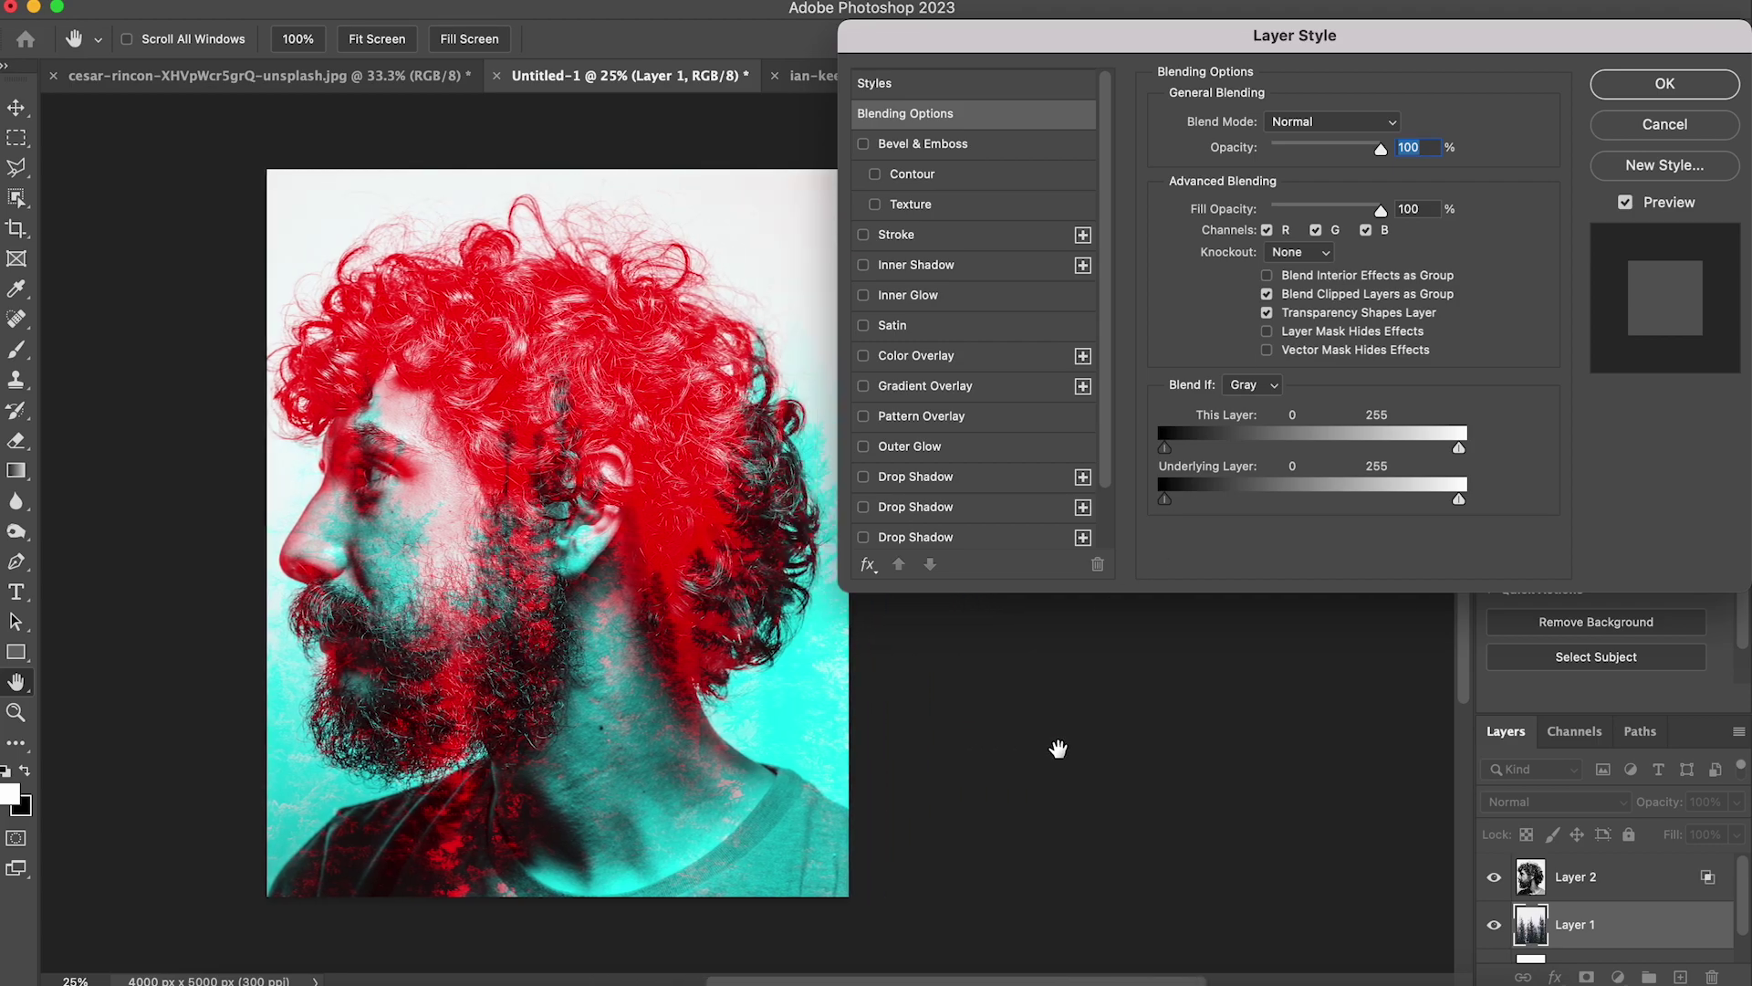
left_click(1316, 231)
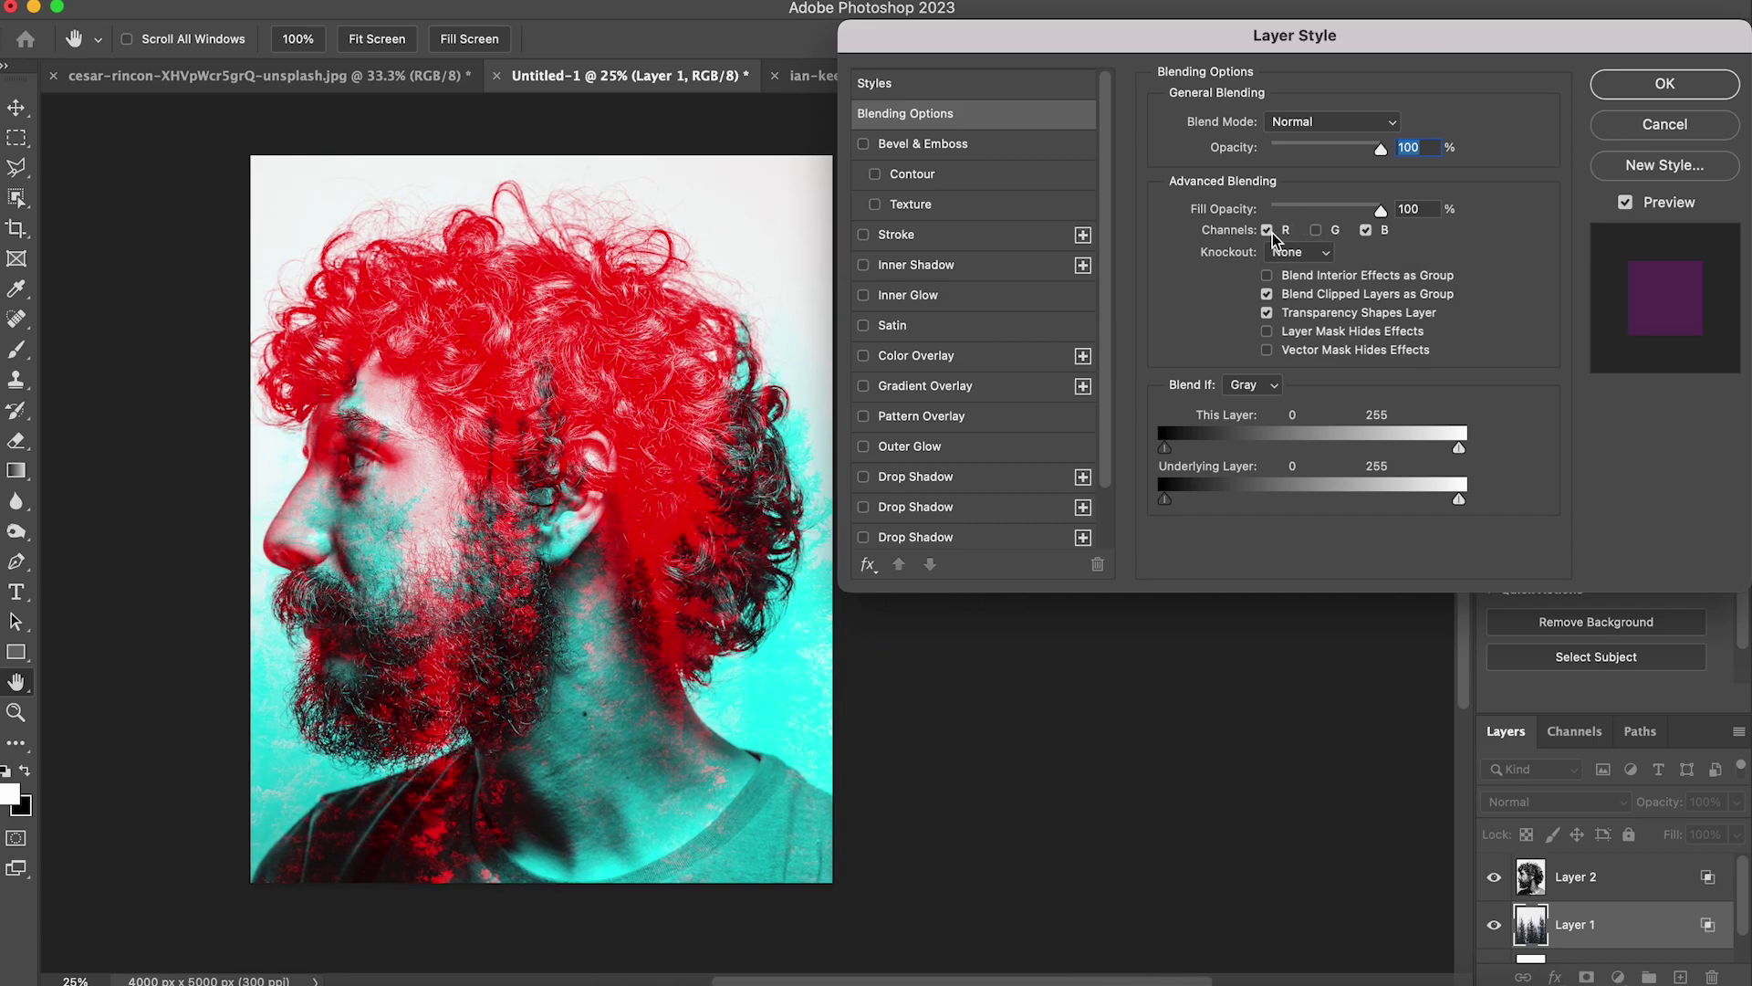
left_click(1272, 233)
left_click(1369, 233)
left_click(1316, 231)
left_click(1316, 231)
left_click(1267, 230)
left_click(1614, 87)
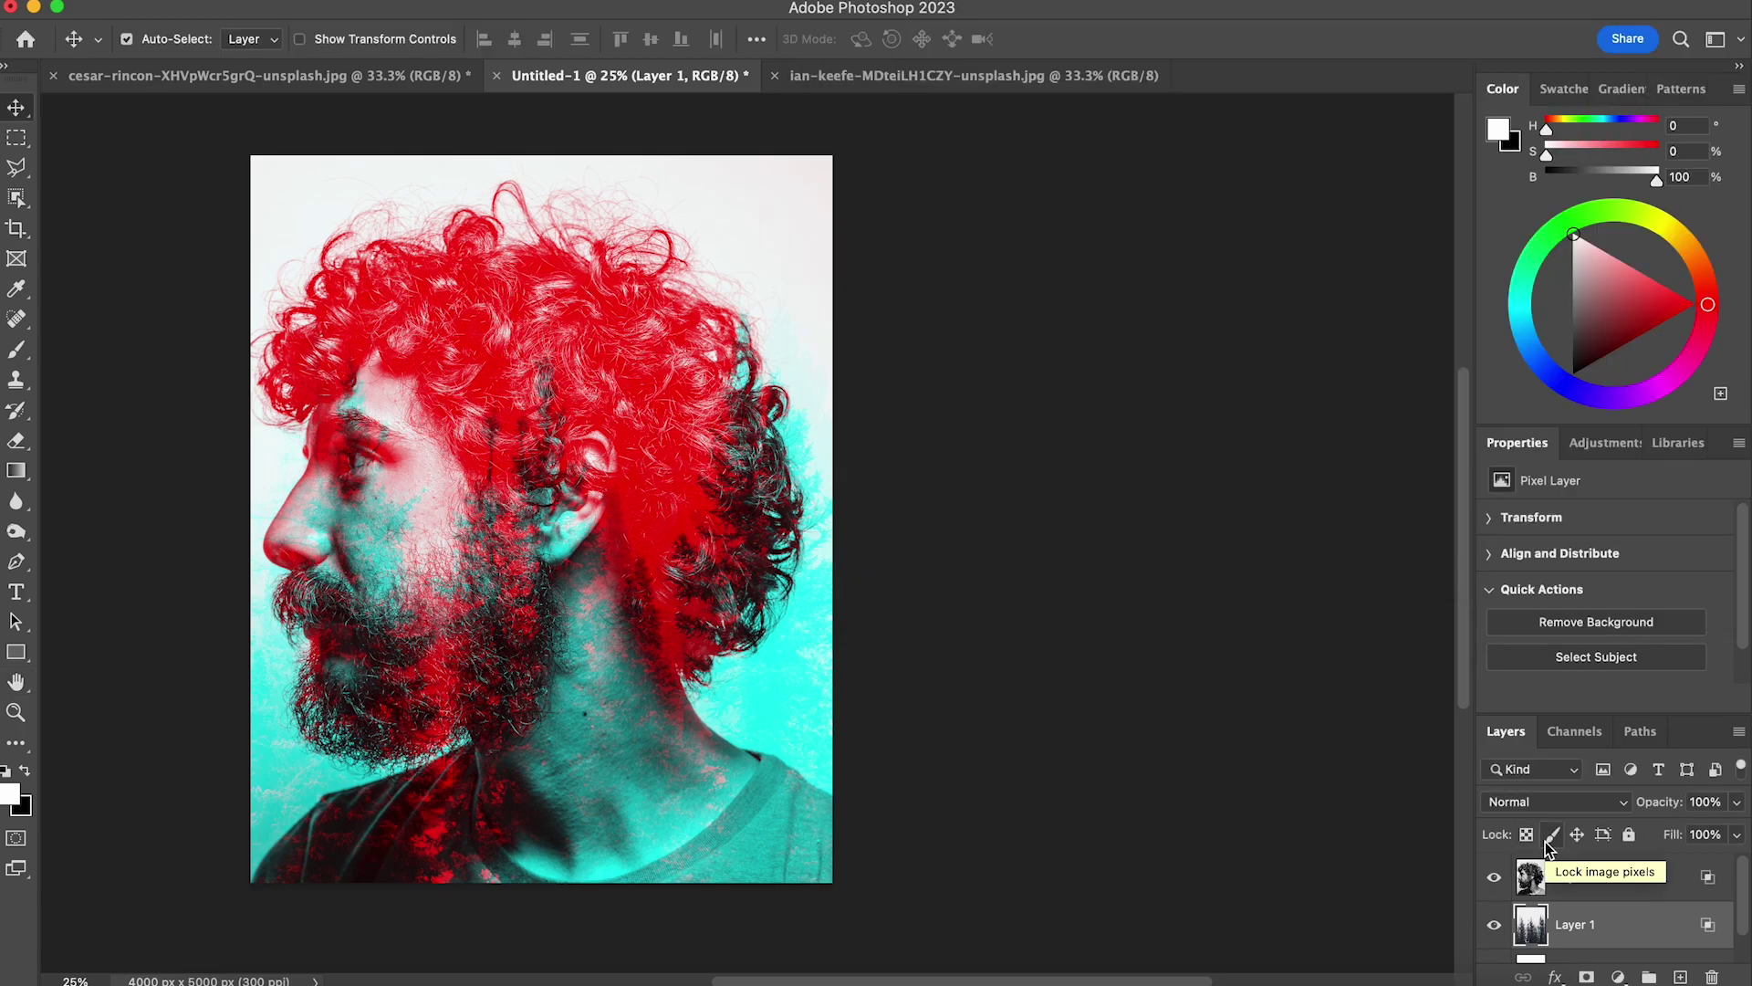
scroll(1059, 659, "left", 3)
scroll(1059, 658, "up", 1)
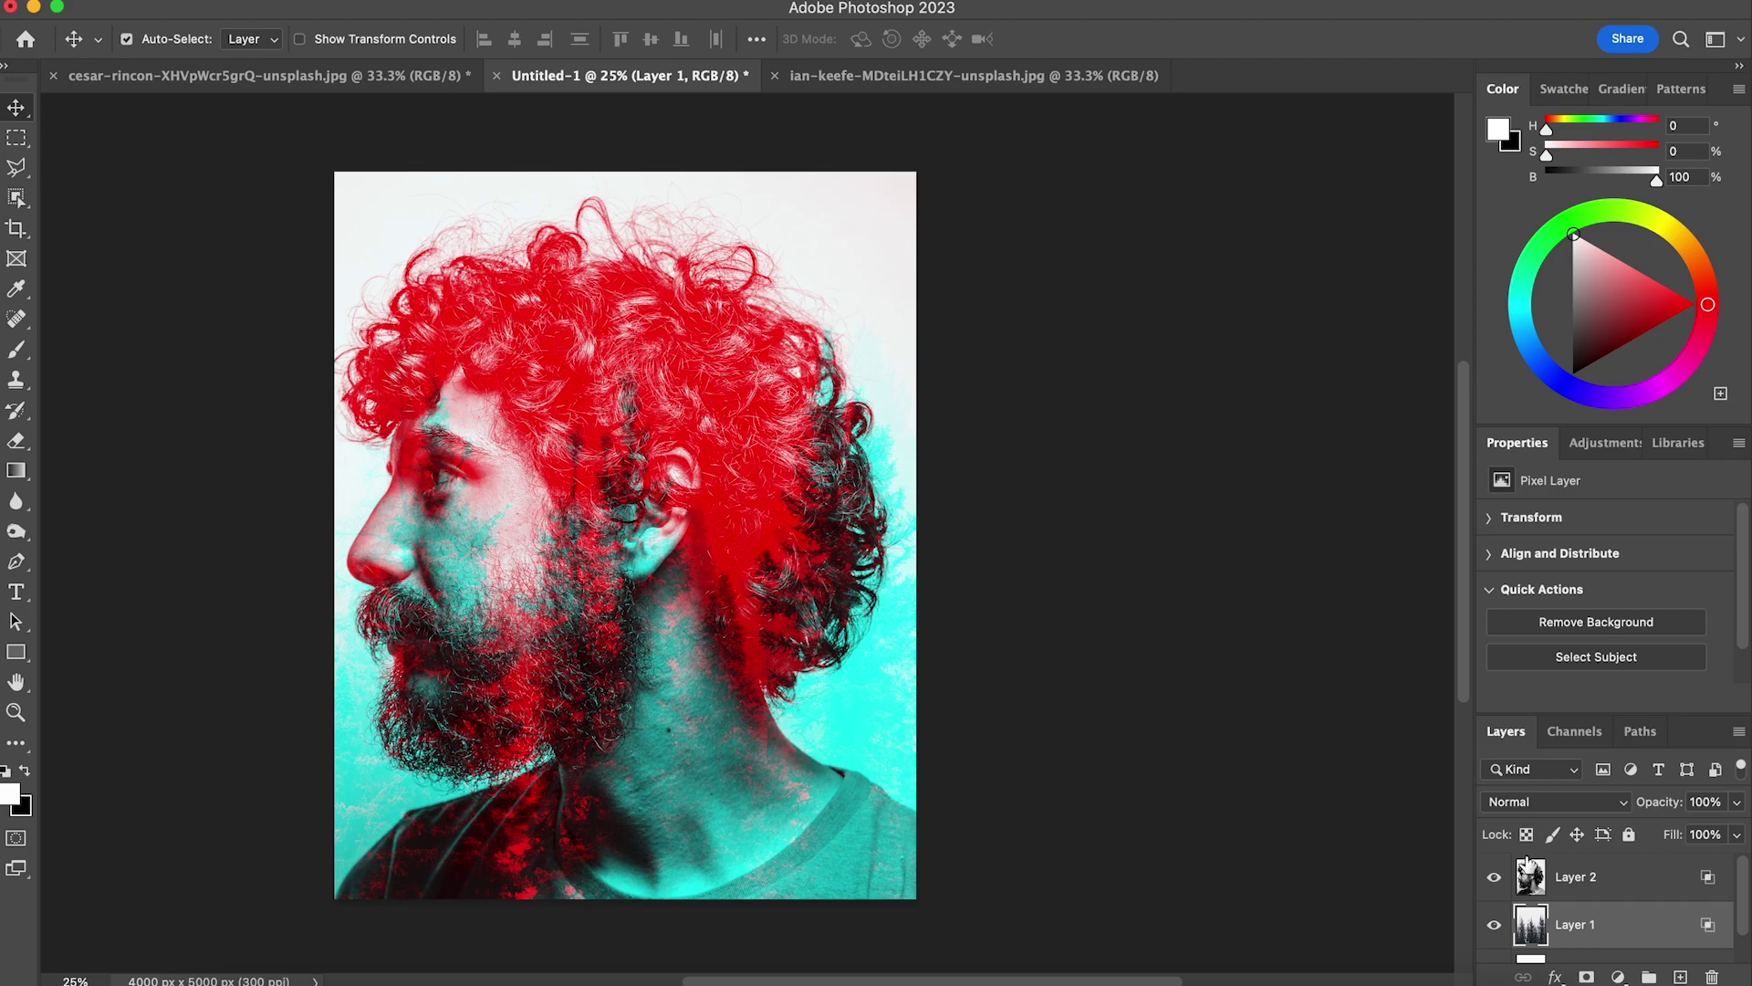
Set Layer 2 to Luminosity blend mode with only the G channel checked.
left_click(1531, 891)
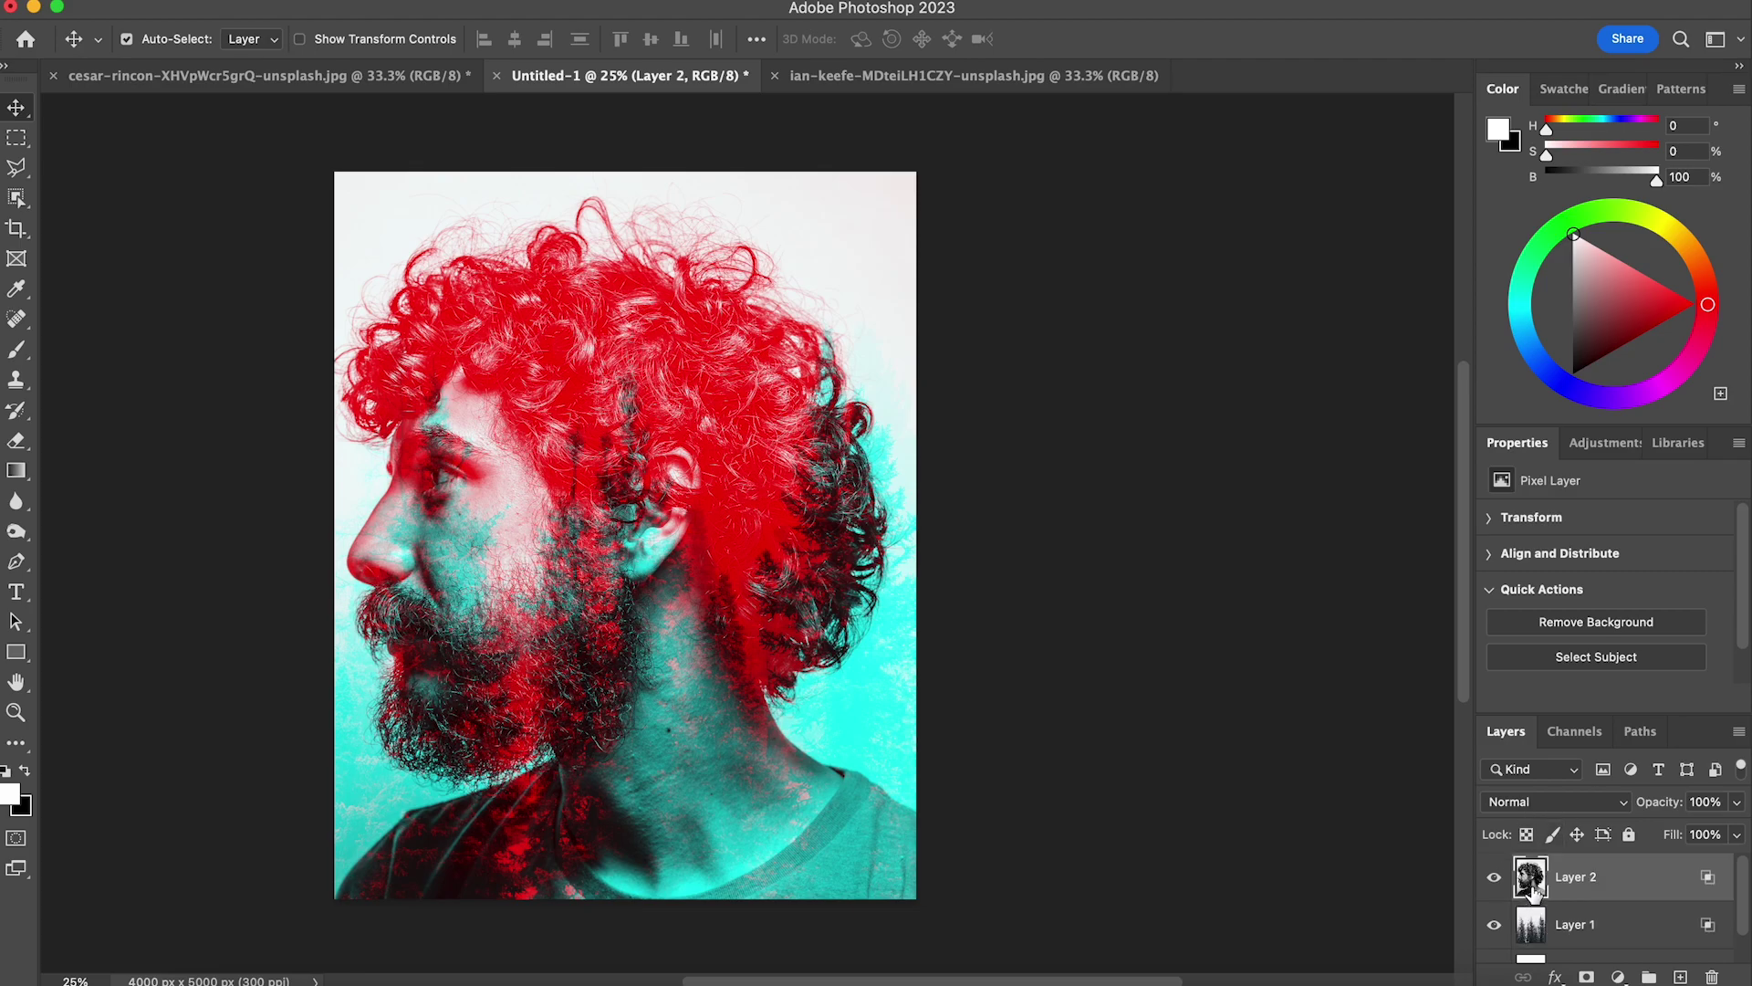
left_click(1556, 977)
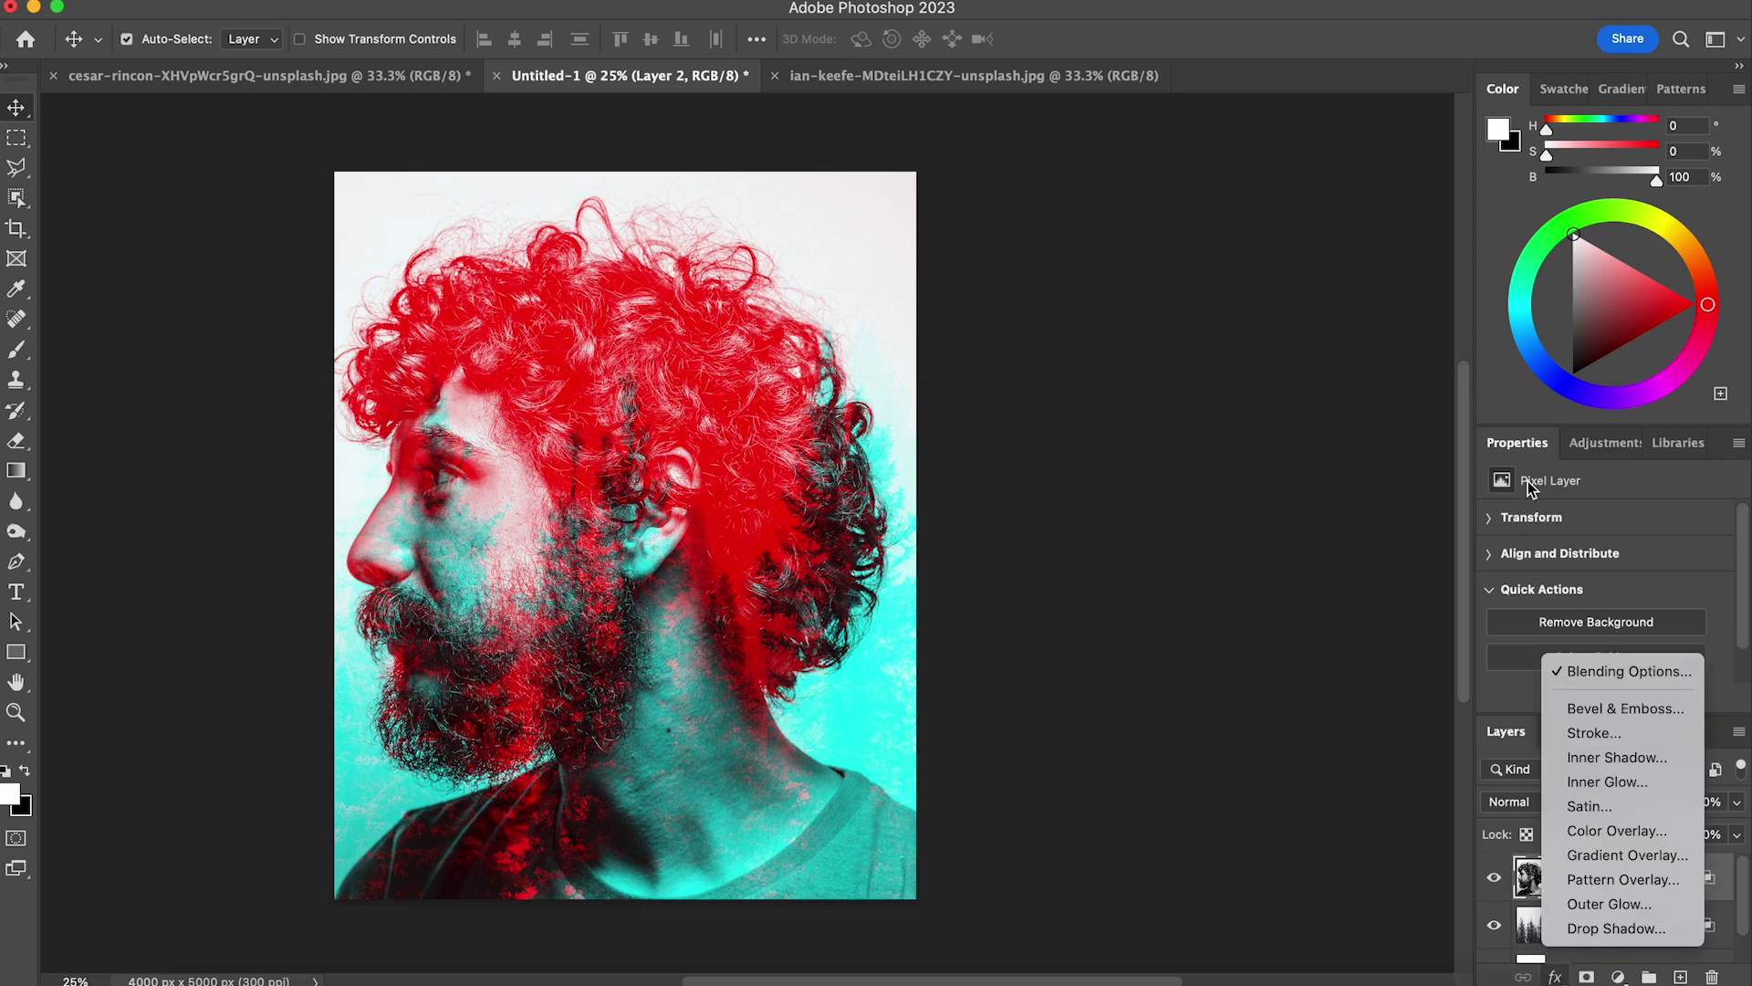
left_click(1568, 675)
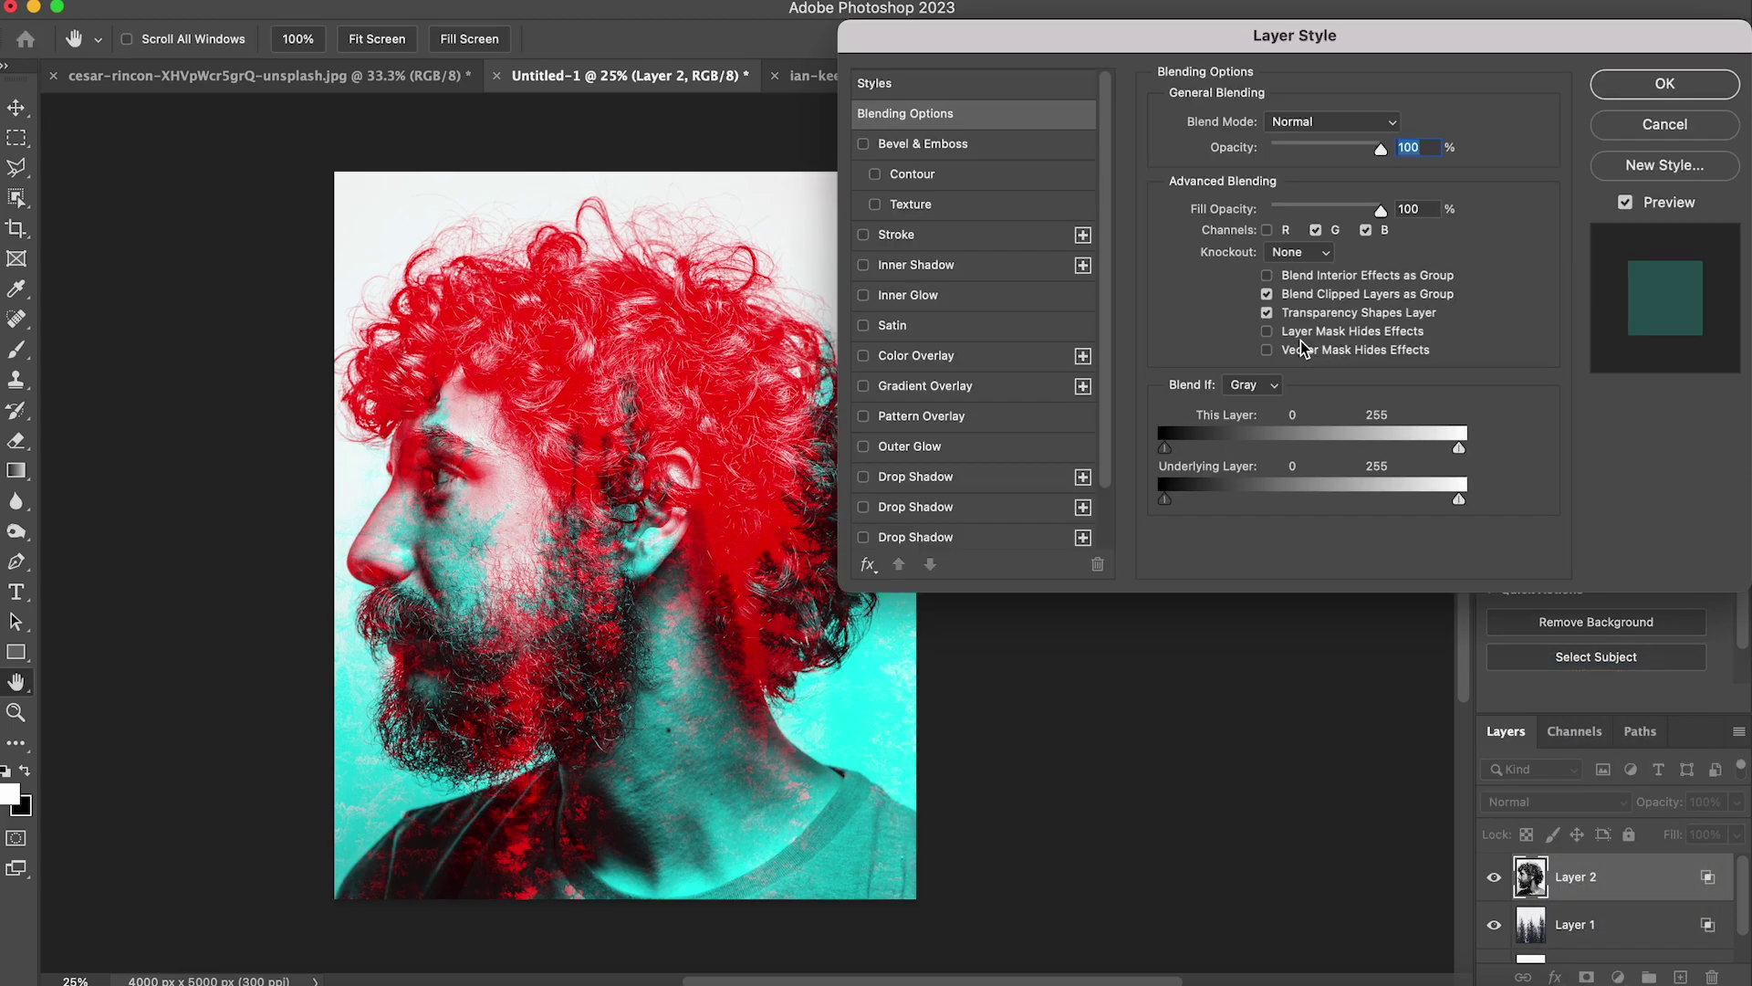
left_click(1315, 230)
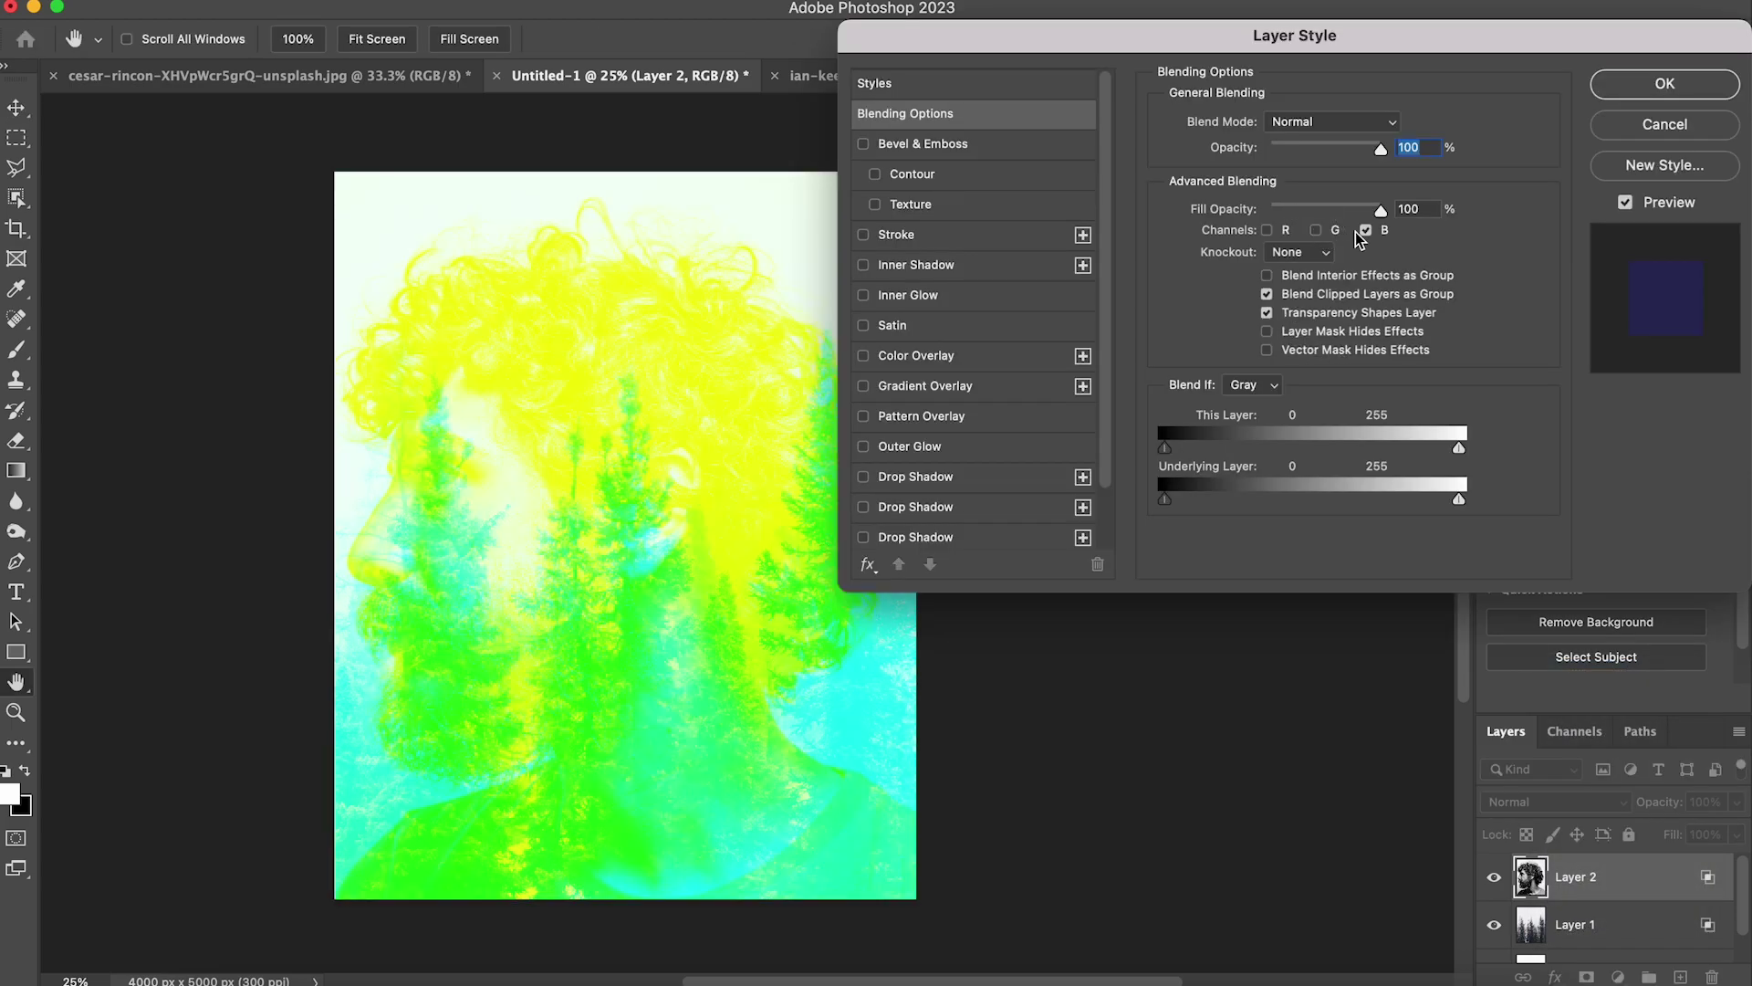
left_click(1268, 231)
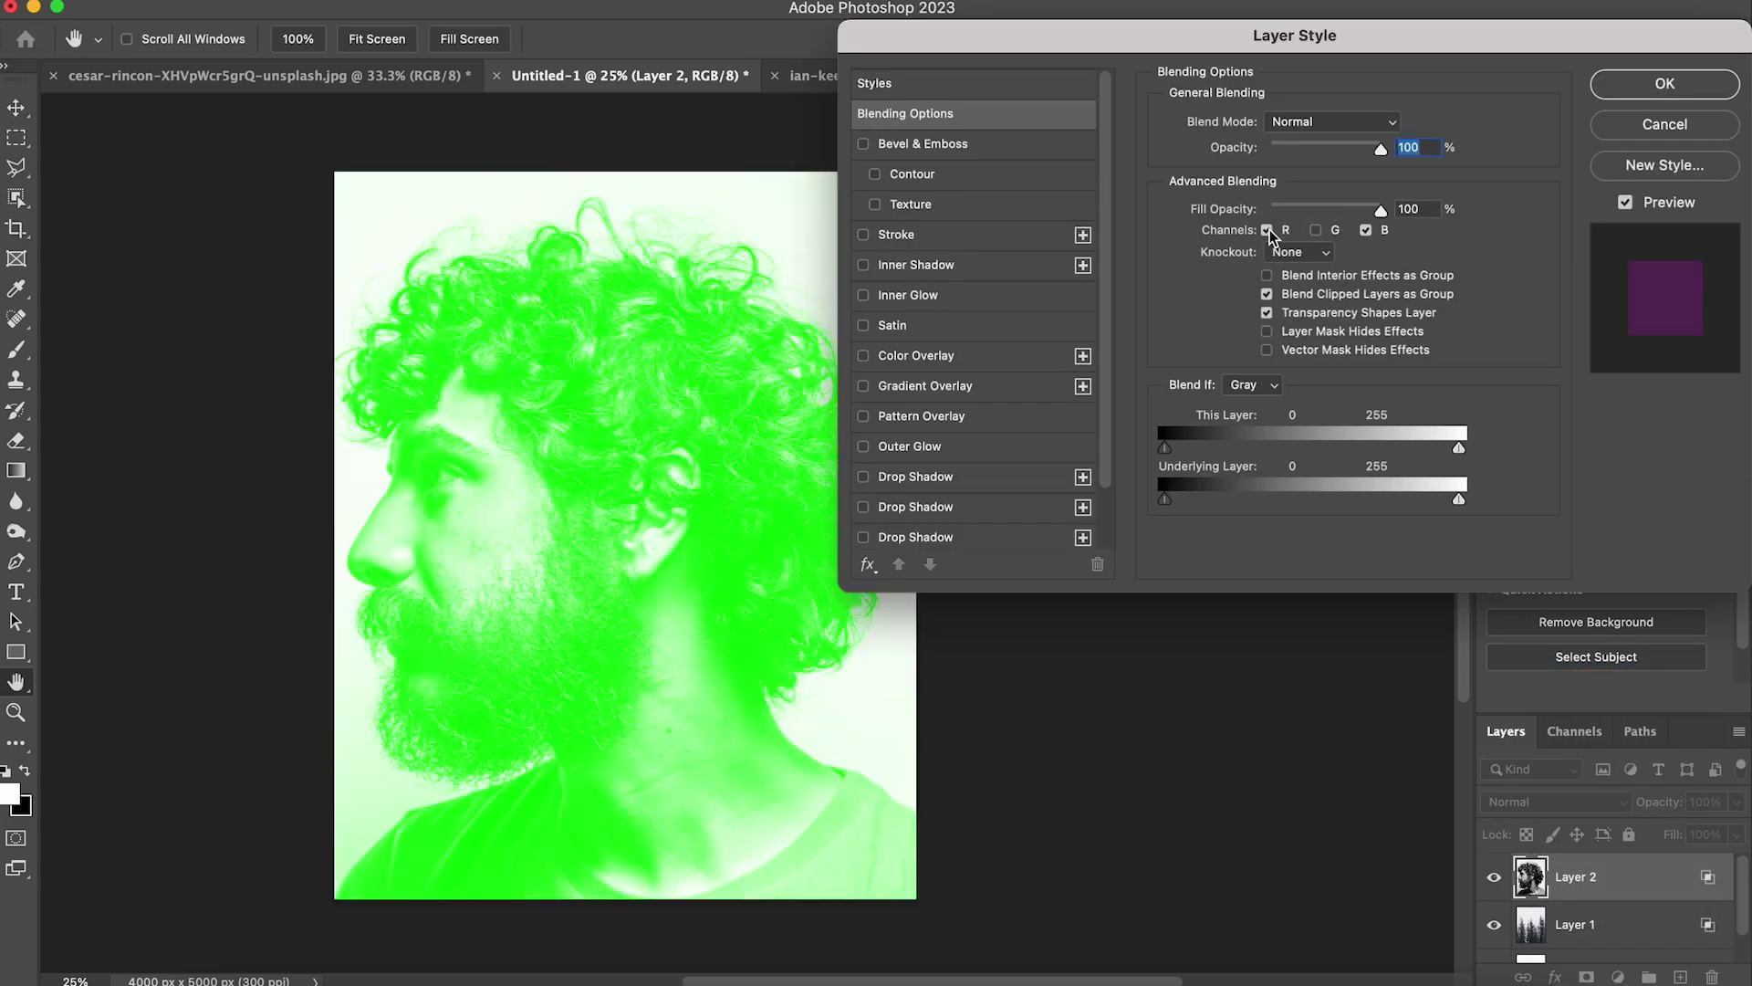
left_click(1366, 231)
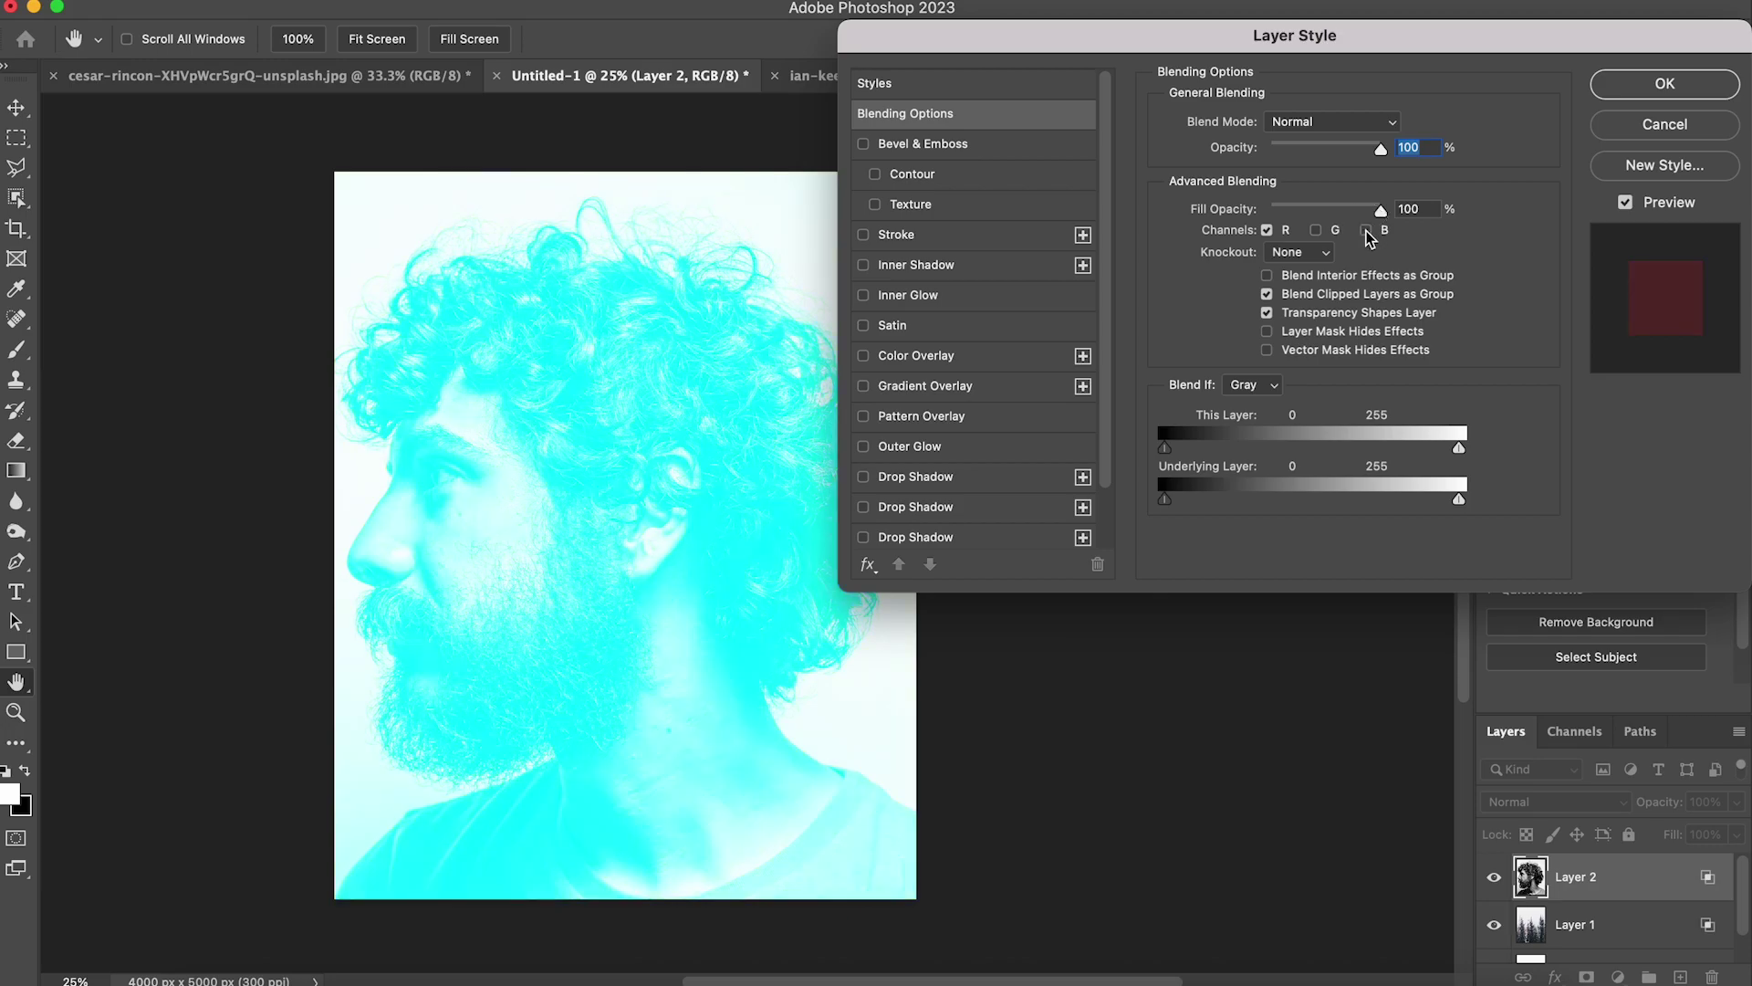
left_click(1316, 230)
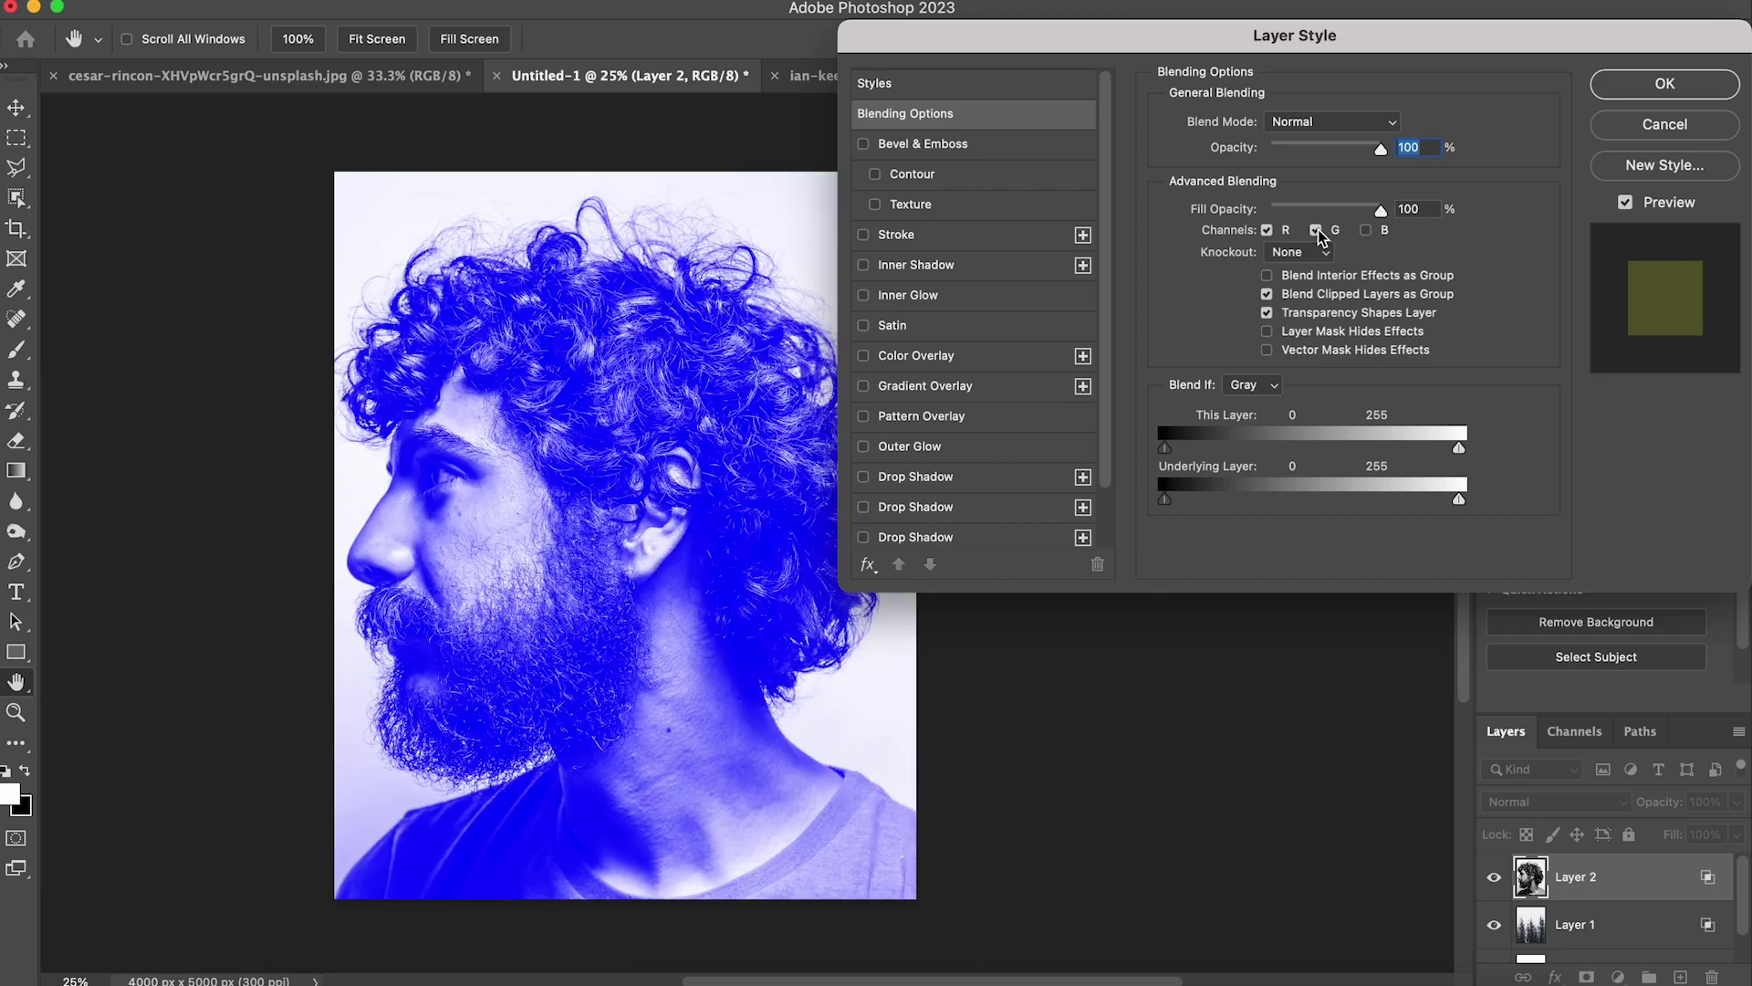
left_click(1349, 122)
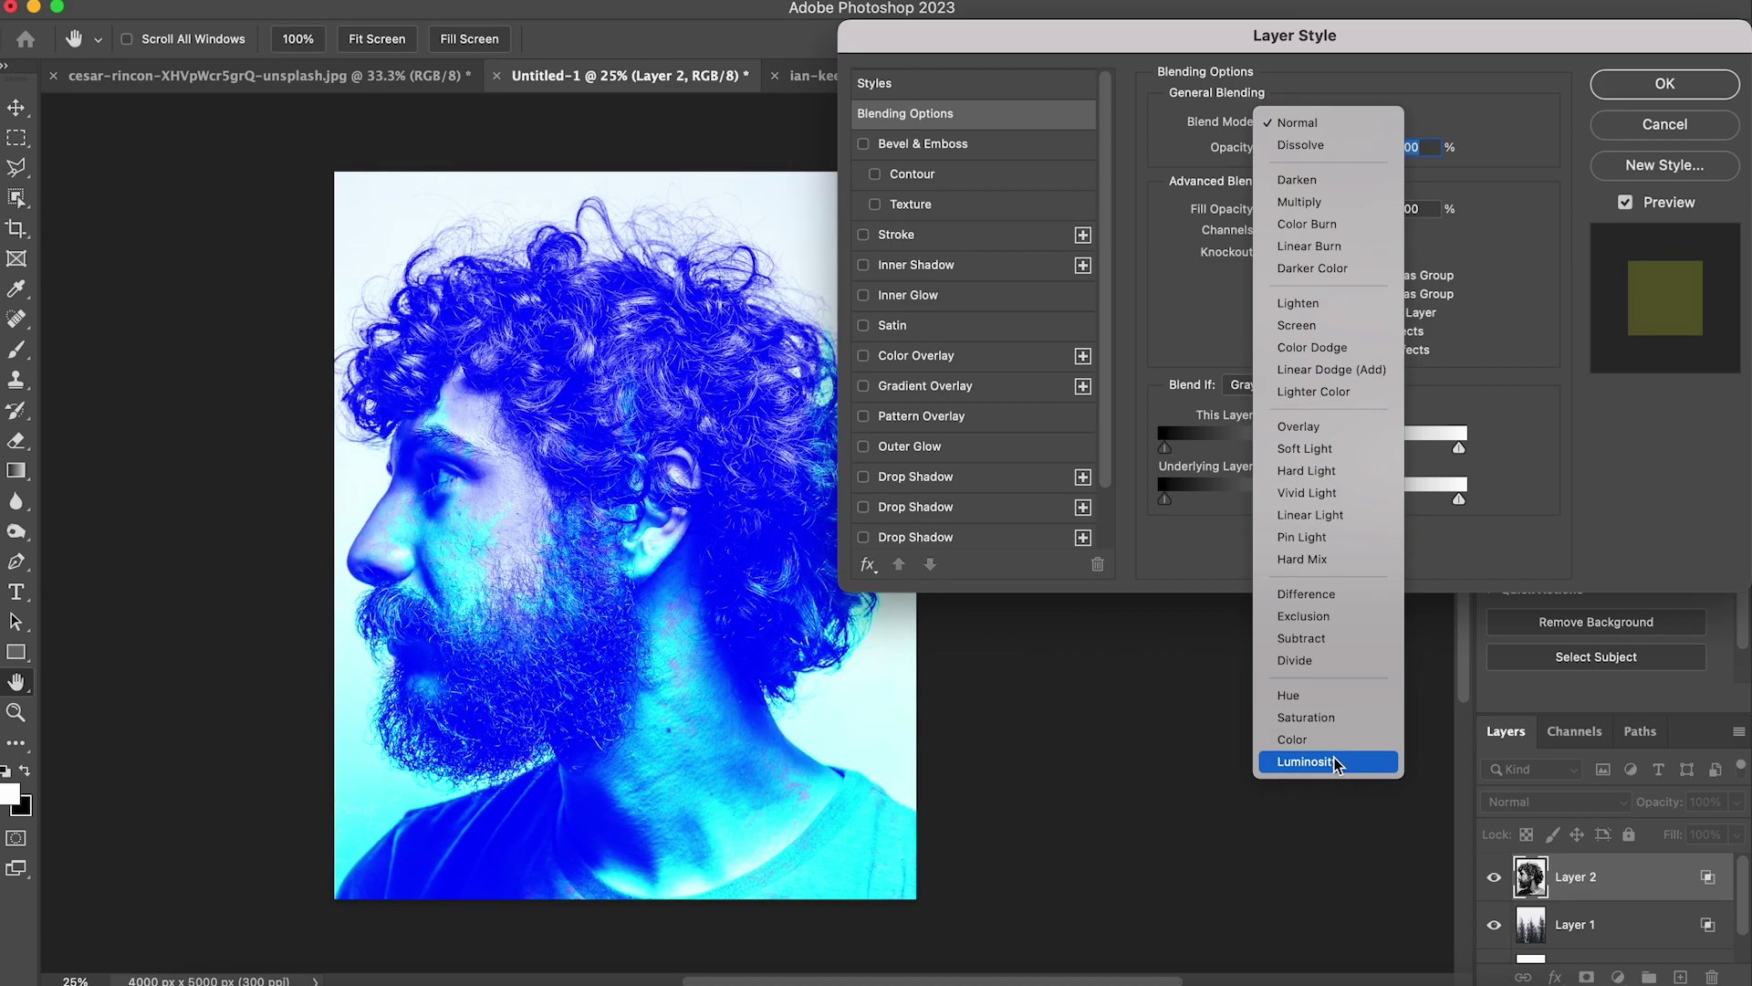
left_click(1335, 763)
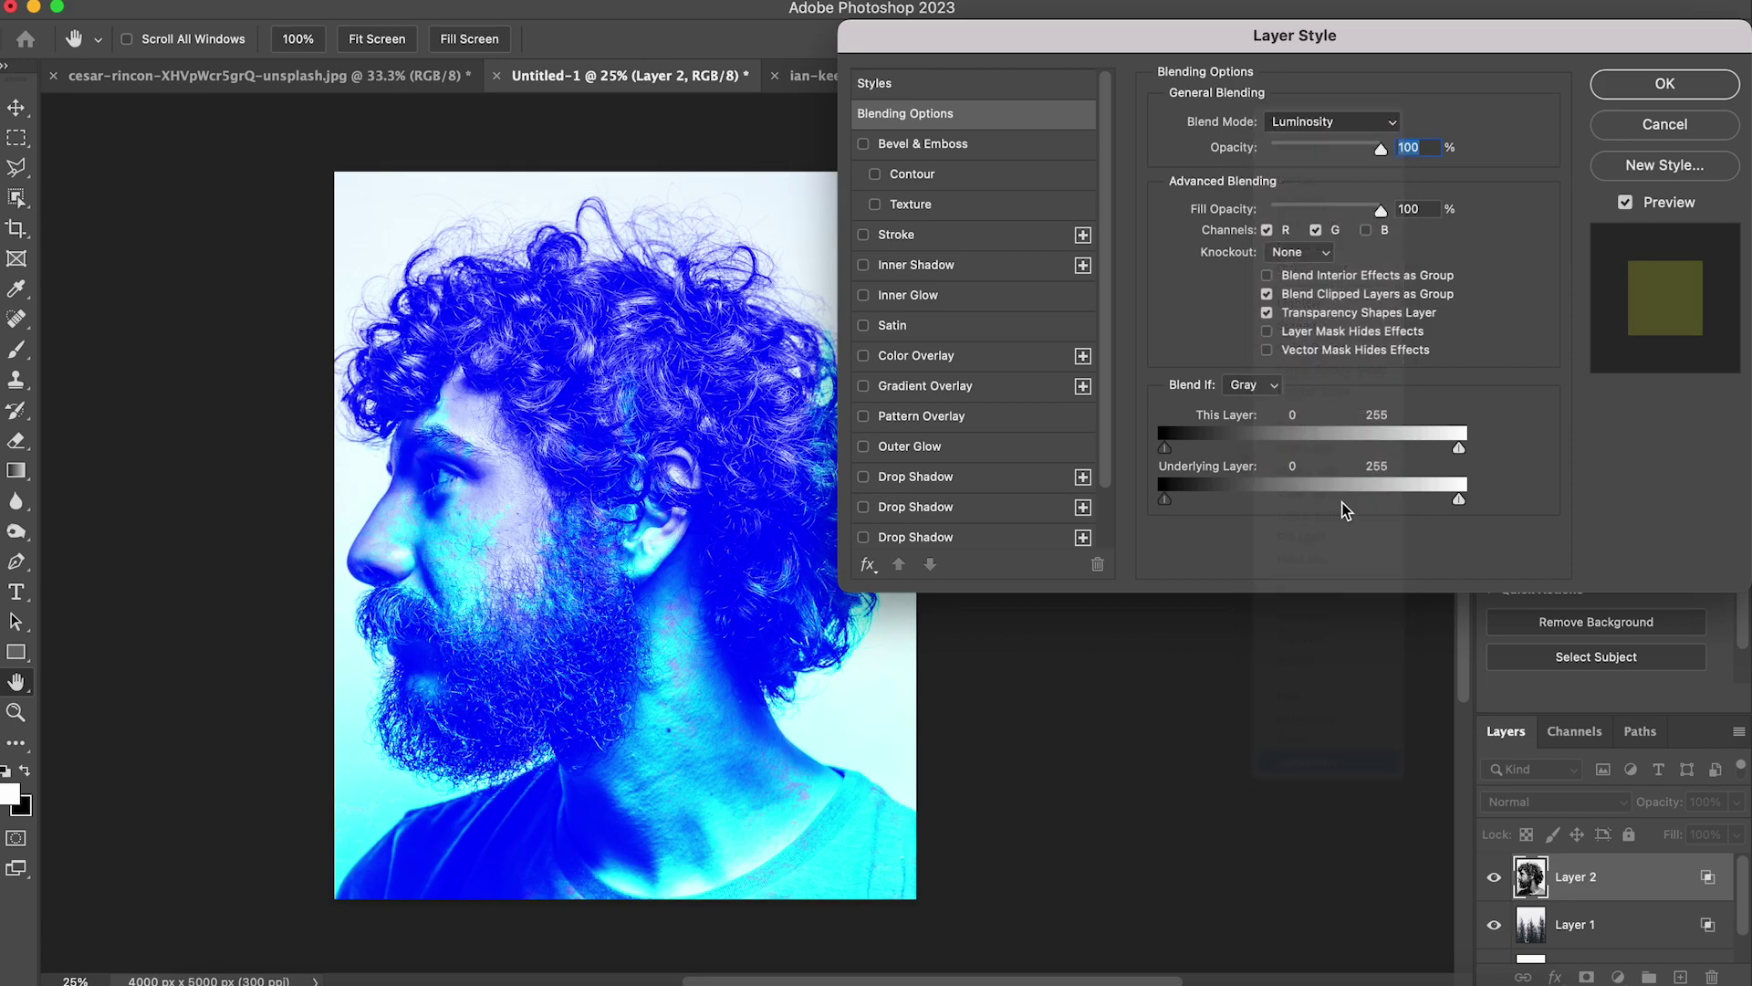
left_click(1268, 230)
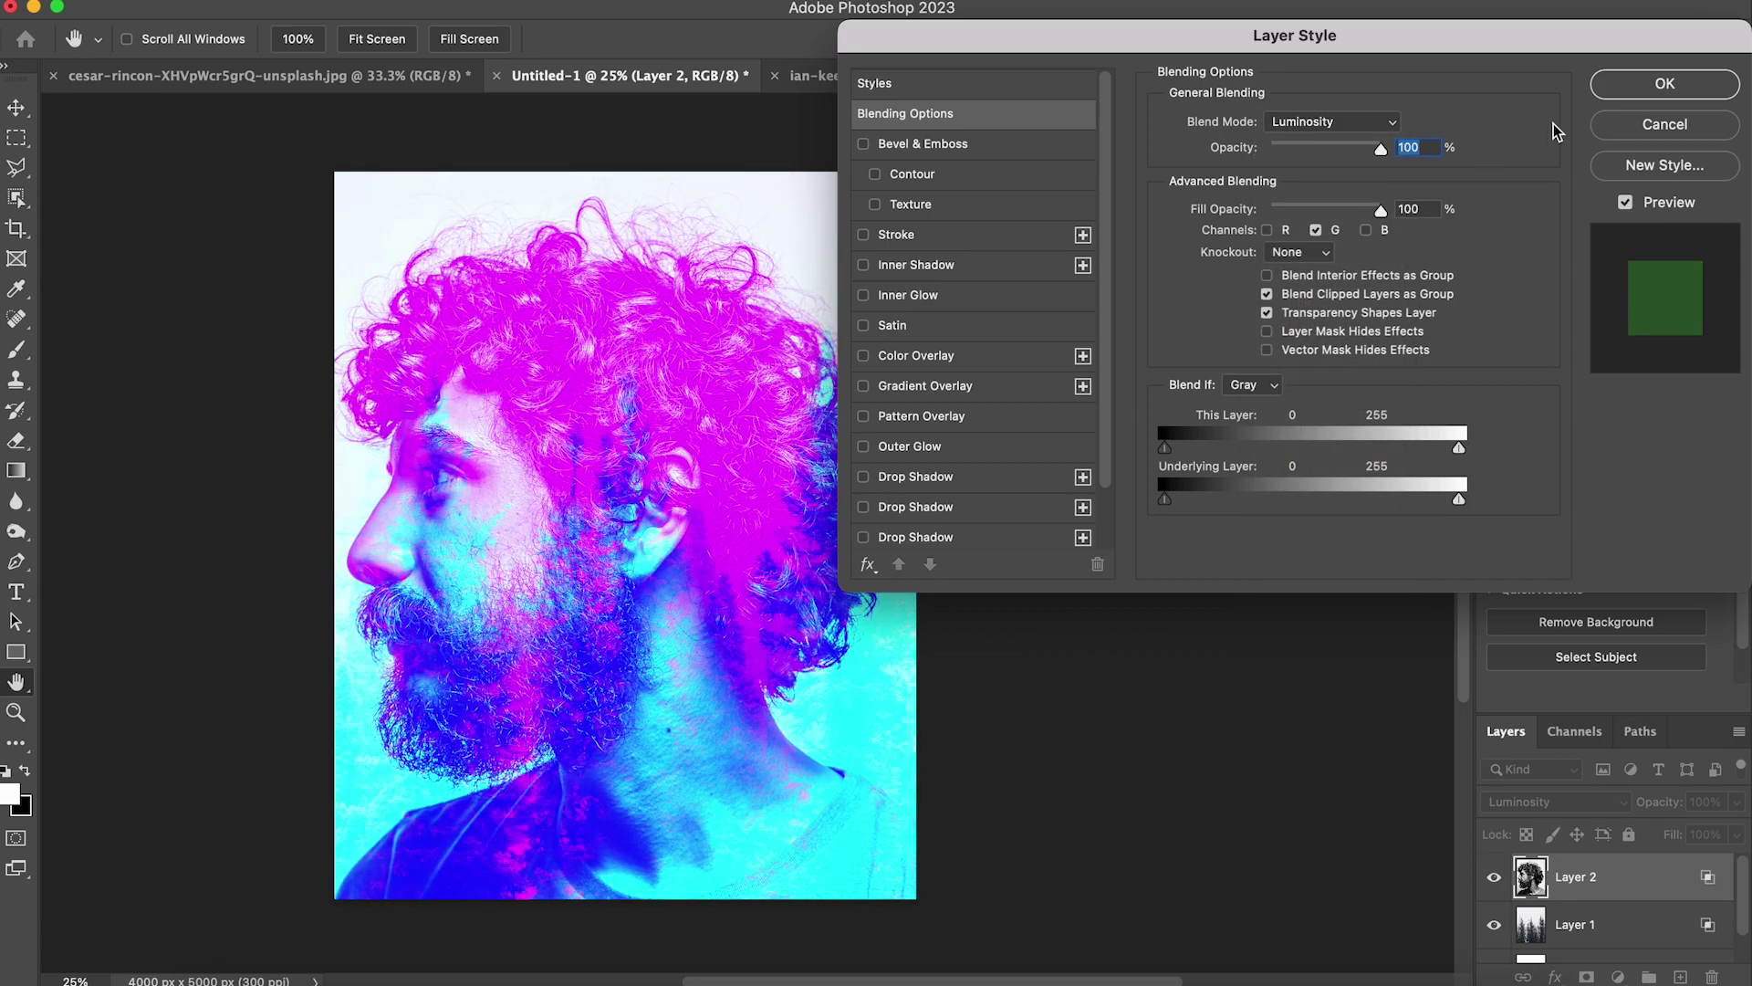
left_click(1633, 91)
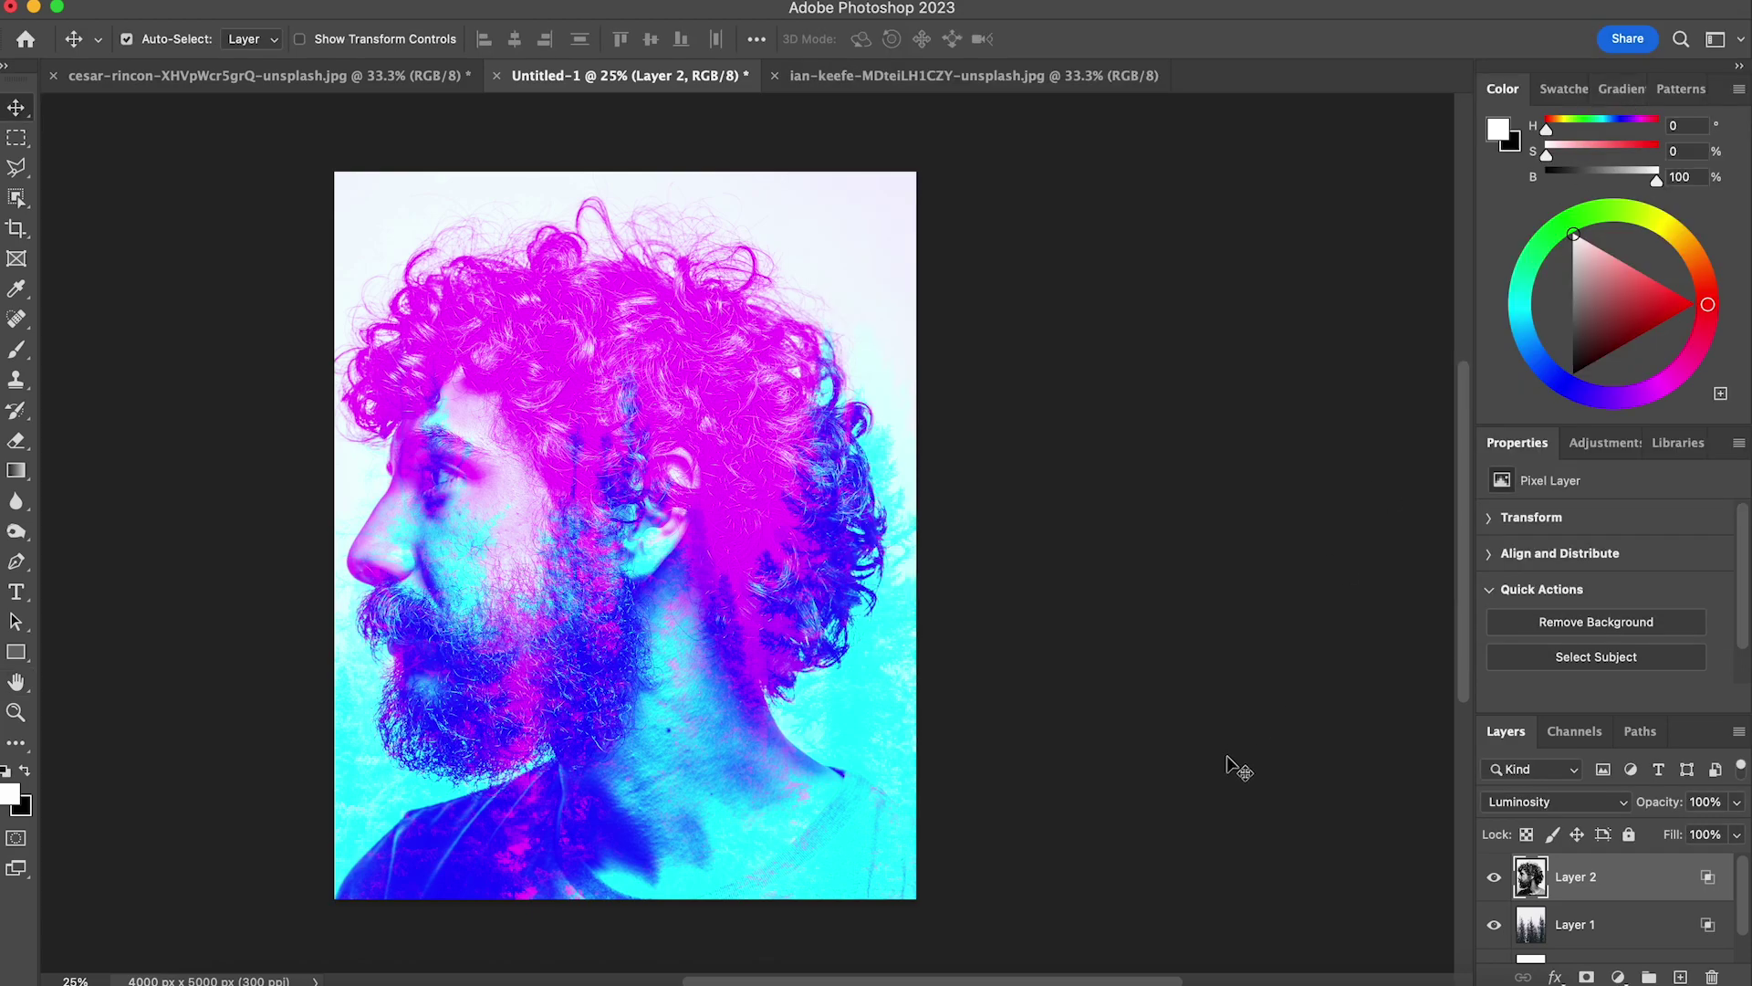